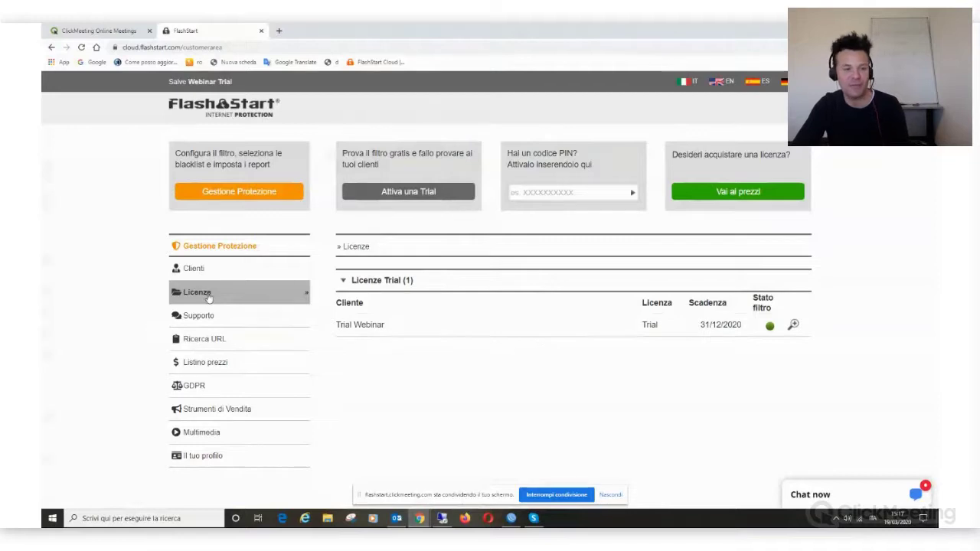
Step: Open the FlashStart Cloud protection console, then bring the WinBox router window forward
{"action": "left_click", "coordinate": [251, 199]}
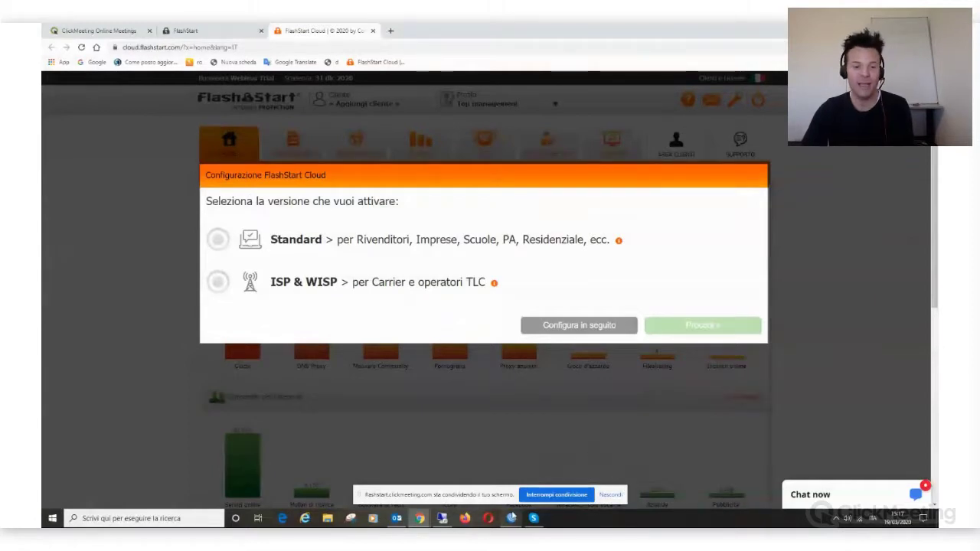
{"action": "left_click", "coordinate": [511, 519]}
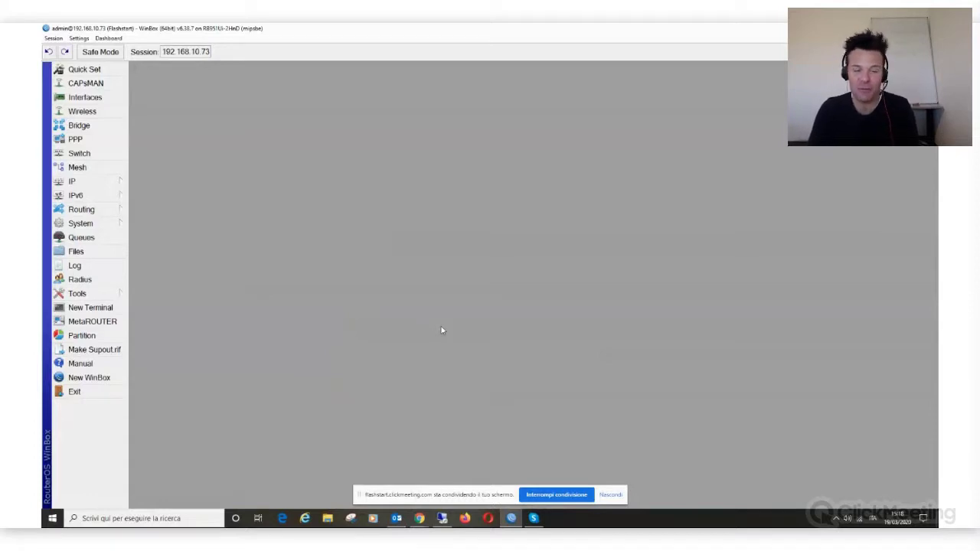
Step: Cycle through the ClickMeeting and WinBox windows and return to the FlashStart Cloud version-selection dialog
{"action": "key", "text": "alt+Tab"}
{"action": "key", "text": "alt+Tab"}
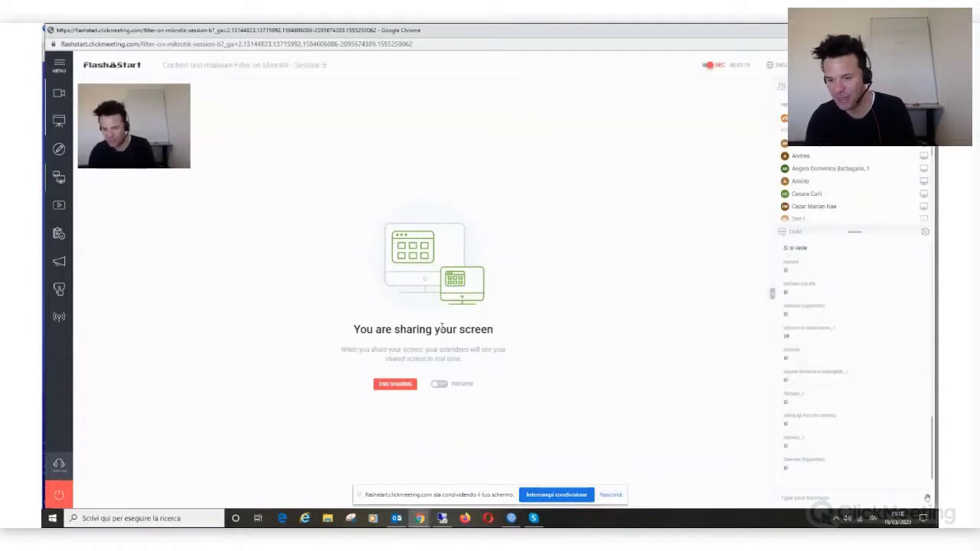
{"action": "key", "text": "alt+Tab"}
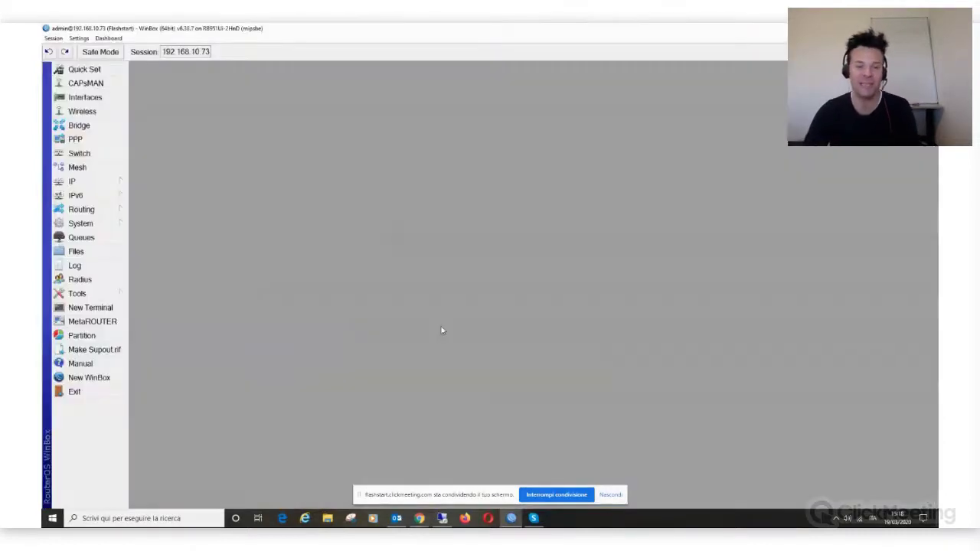
{"action": "key", "text": "alt+Tab"}
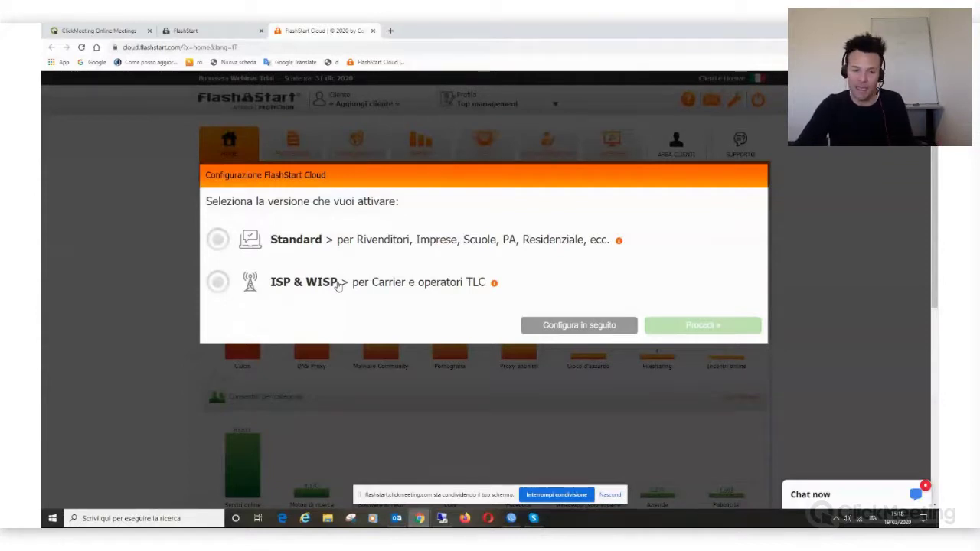
Step: Choose the Standard version for businesses and schools and advance to defining the site
{"action": "left_click", "coordinate": [338, 242]}
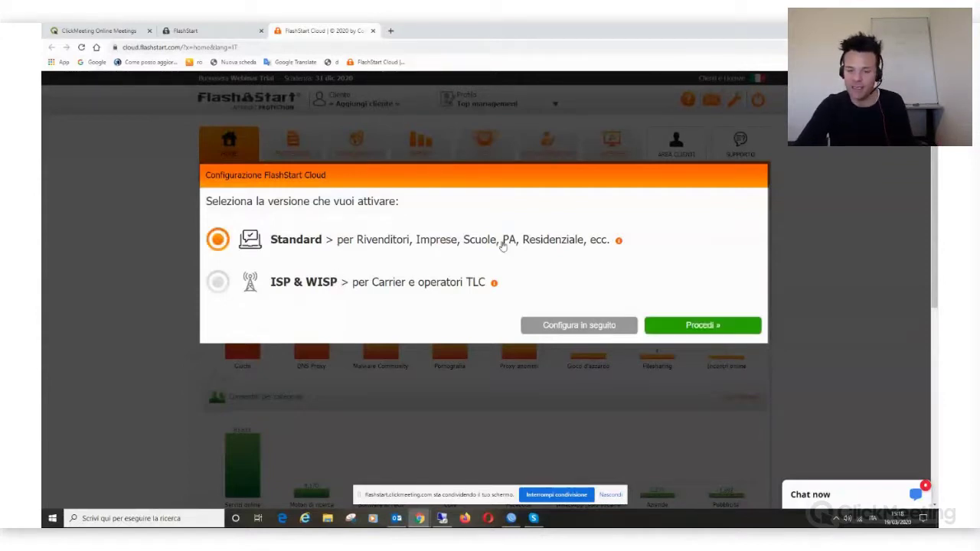
{"action": "left_click", "coordinate": [703, 324]}
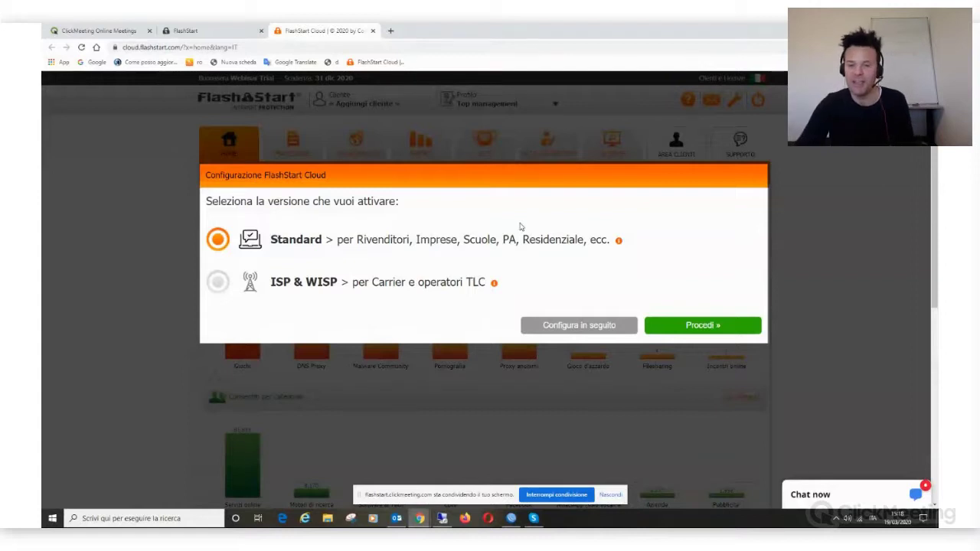
{"action": "left_click", "coordinate": [710, 327]}
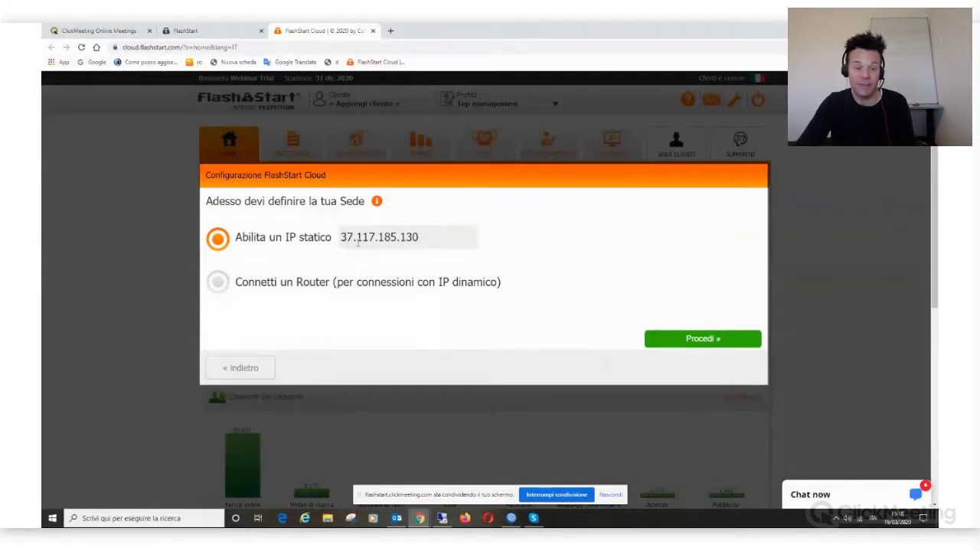
Step: Change the static IP to 37.117.185.132 and choose connecting a router with dynamic IP
{"action": "left_click", "coordinate": [409, 239]}
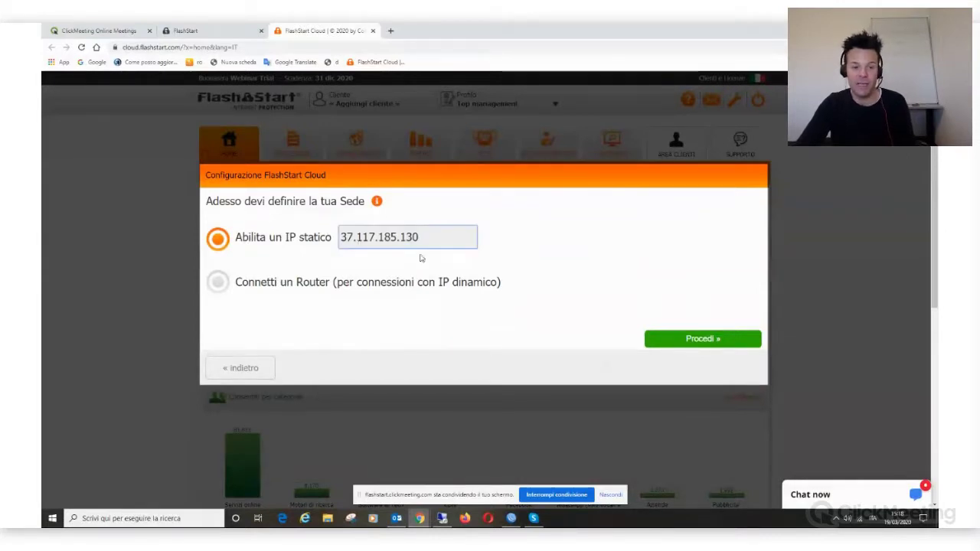
{"action": "key", "text": "BackSpace"}
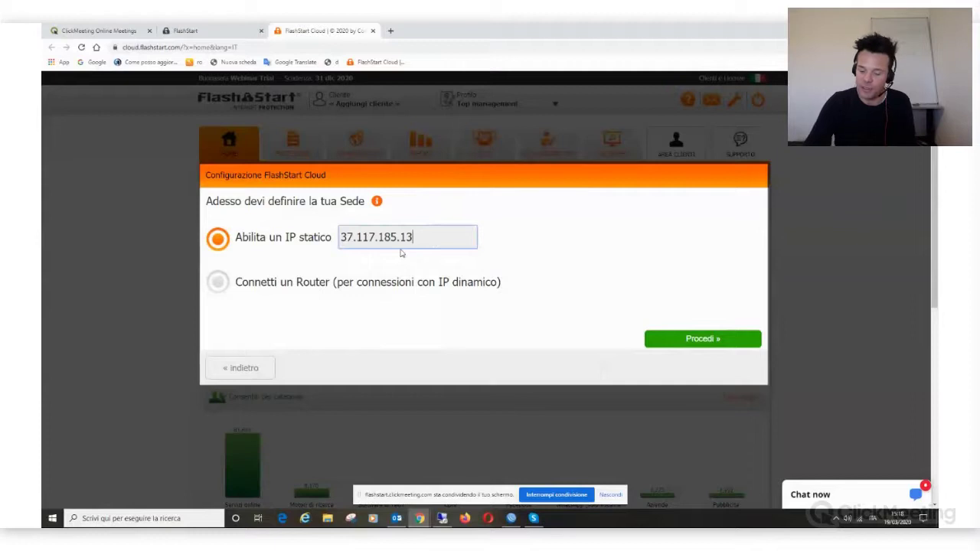
{"action": "key", "text": "BackSpace"}
{"action": "type", "text": "32"}
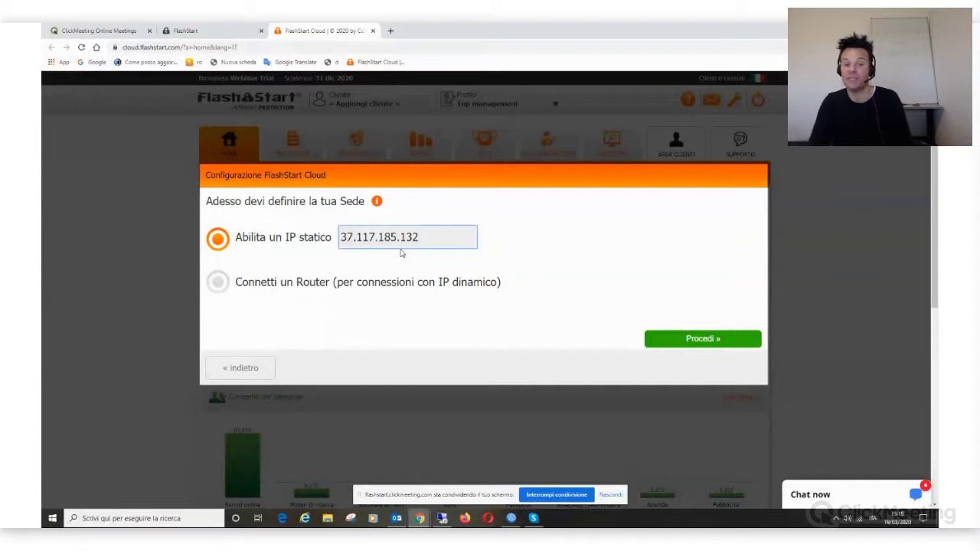
{"action": "left_click", "coordinate": [216, 283]}
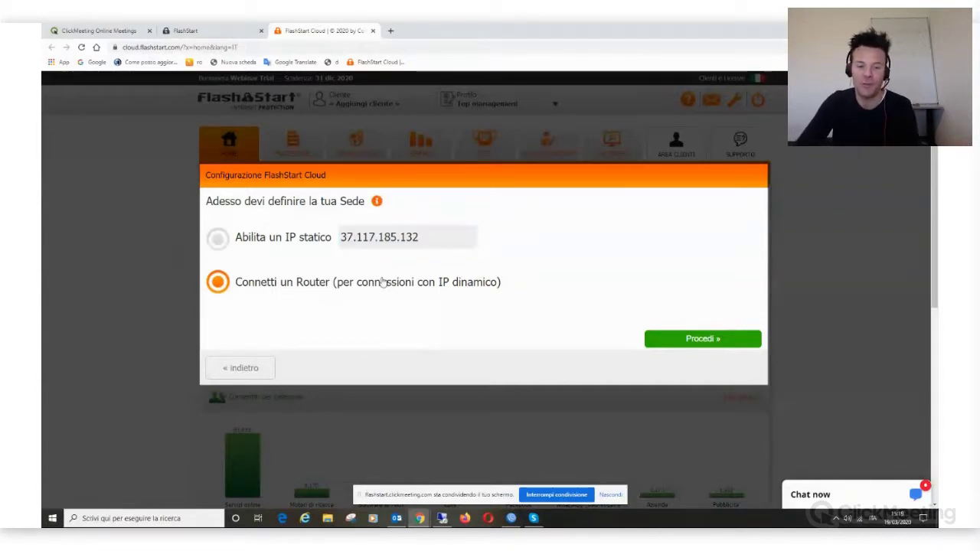
{"action": "left_click", "coordinate": [711, 345]}
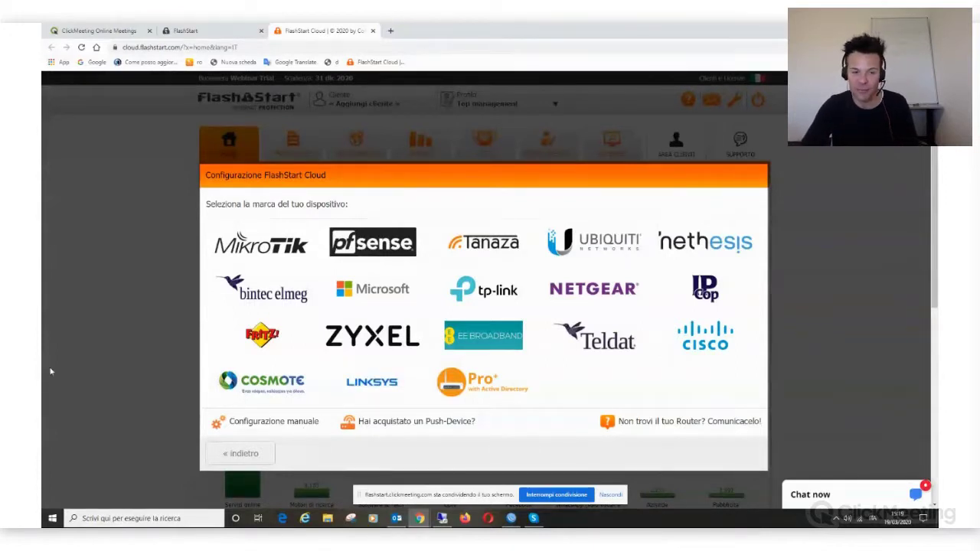
Step: Pick MikroTik with automatic configuration and confirm the account password to generate the DNS filter script
{"action": "left_click", "coordinate": [278, 255]}
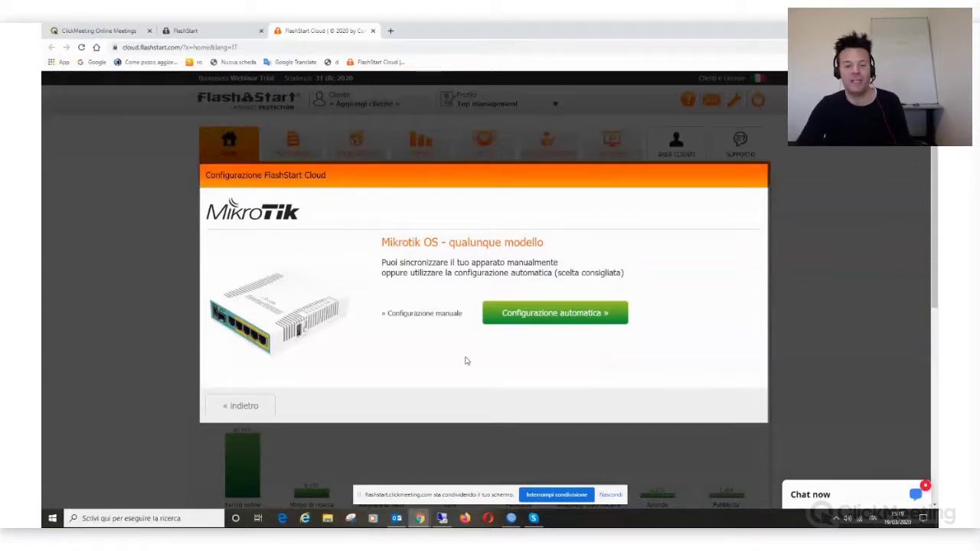
{"action": "left_click", "coordinate": [541, 319]}
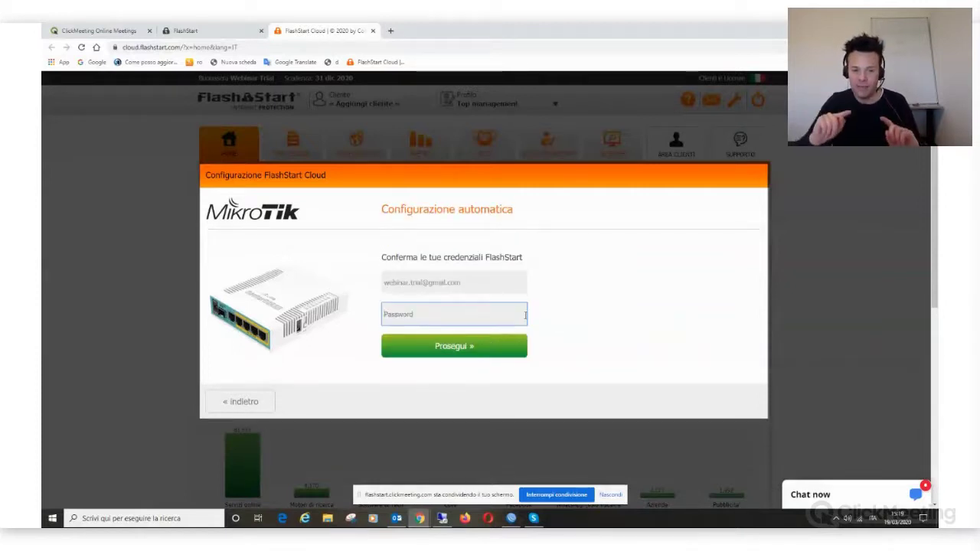
{"action": "type", "text": "•••••••"}
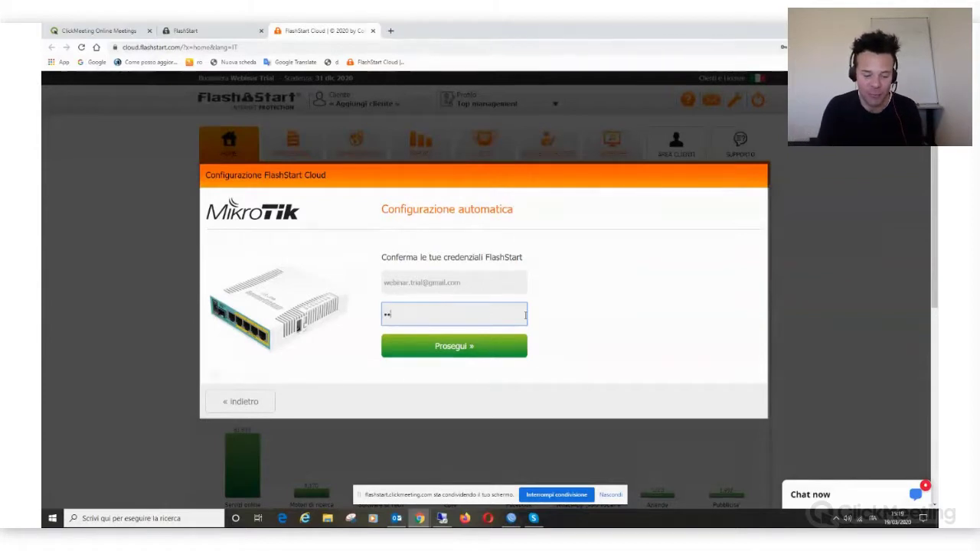
{"action": "type", "text": "•"}
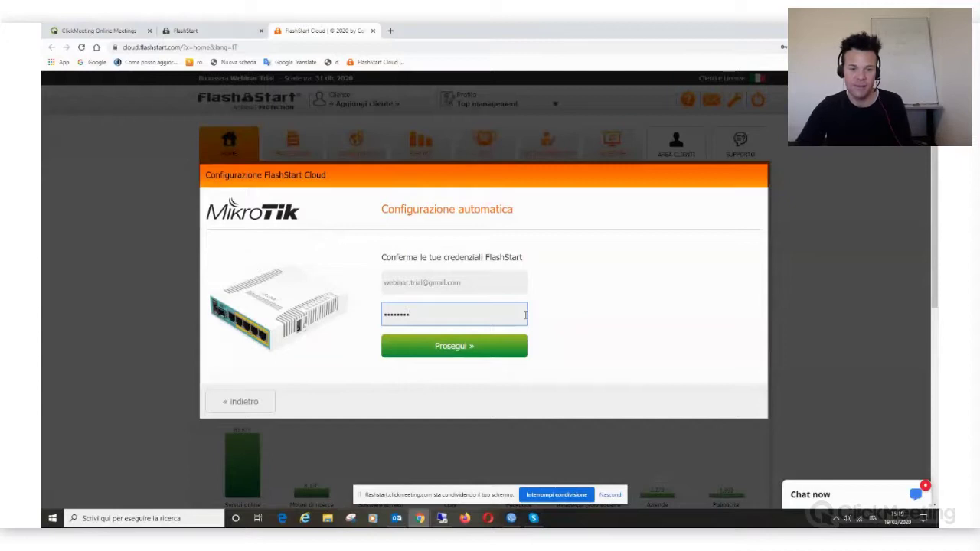
{"action": "left_click", "coordinate": [448, 346]}
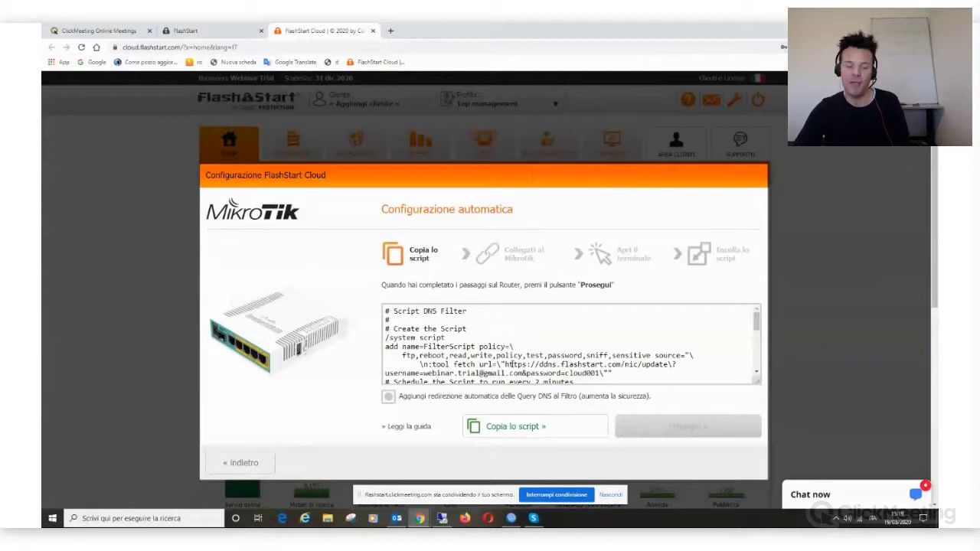
{"action": "left_click", "coordinate": [496, 429]}
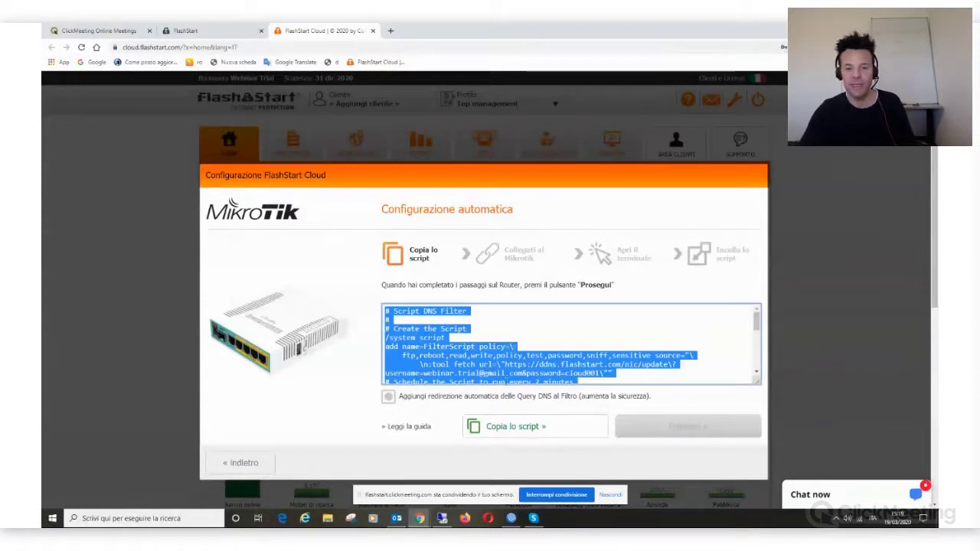
{"action": "mouse_move", "coordinate": [757, 320]}
{"action": "left_mouse_down"}
{"action": "mouse_move", "coordinate": [758, 360]}
{"action": "mouse_move", "coordinate": [770, 333]}
{"action": "mouse_move", "coordinate": [758, 315]}
{"action": "left_mouse_up"}
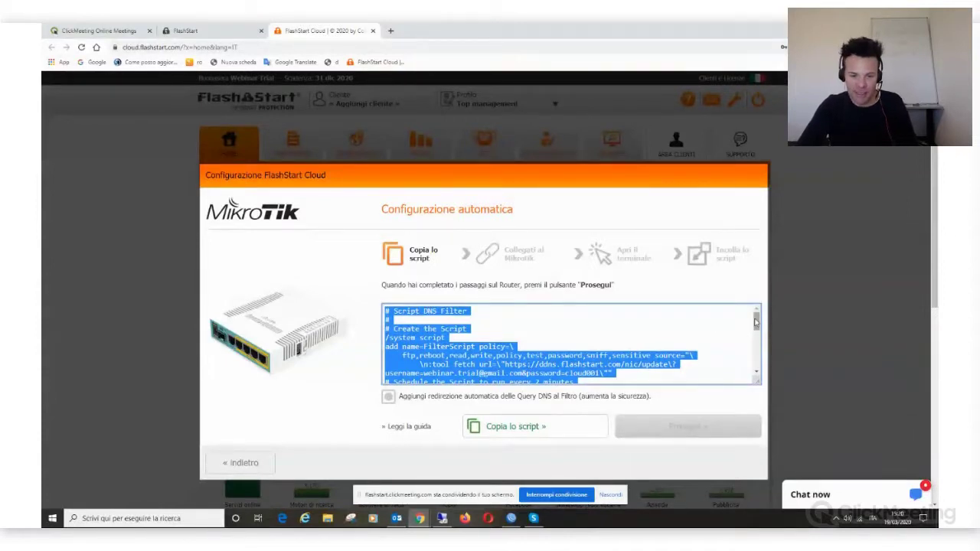
{"action": "scroll", "coordinate": [645, 360], "scroll_direction": "down", "scroll_amount": 1}
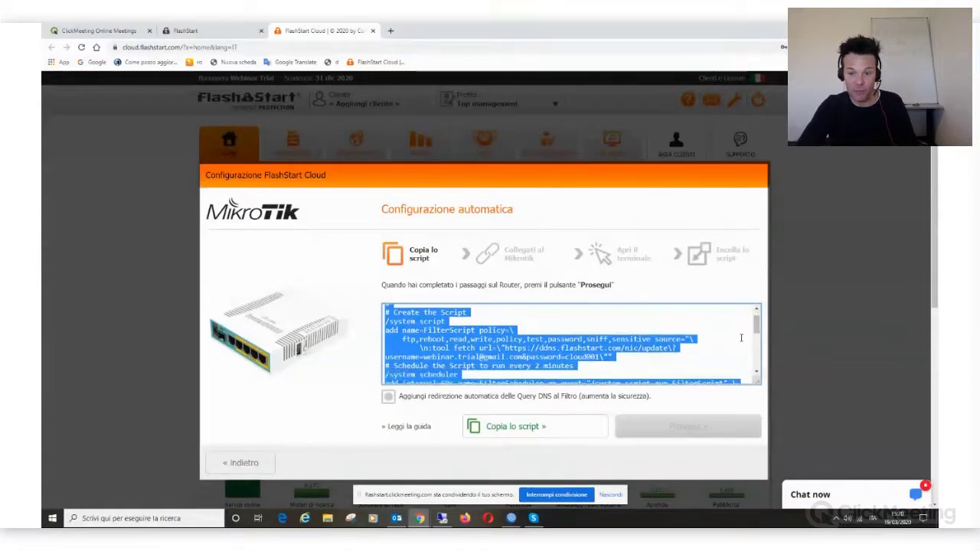
{"action": "left_click_drag", "start_coordinate": [757, 326], "coordinate": [756, 363]}
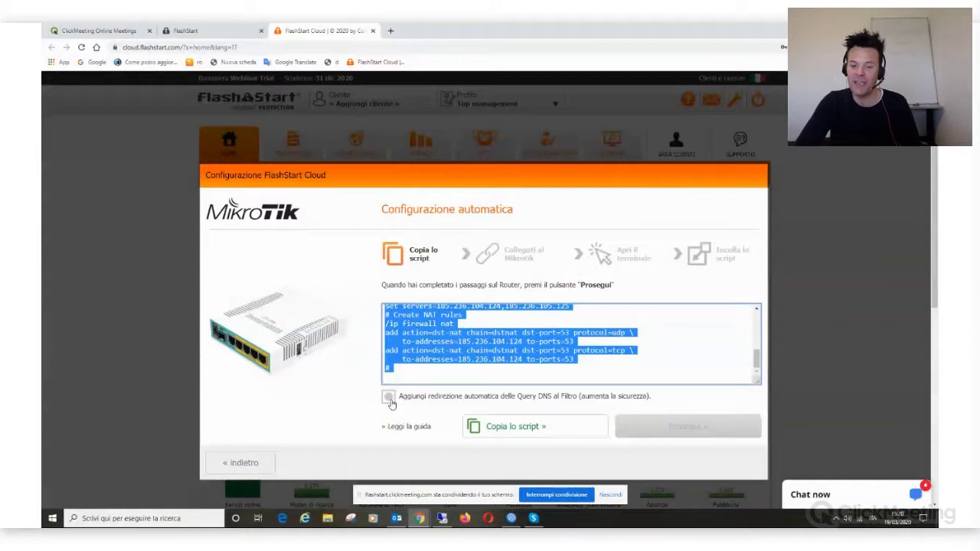
{"action": "left_click", "coordinate": [389, 400]}
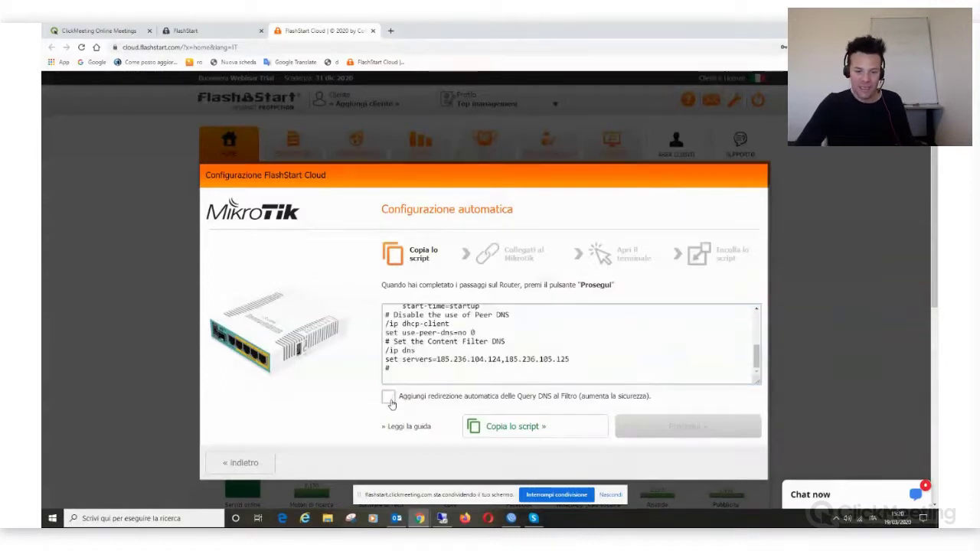
{"action": "left_click", "coordinate": [390, 400]}
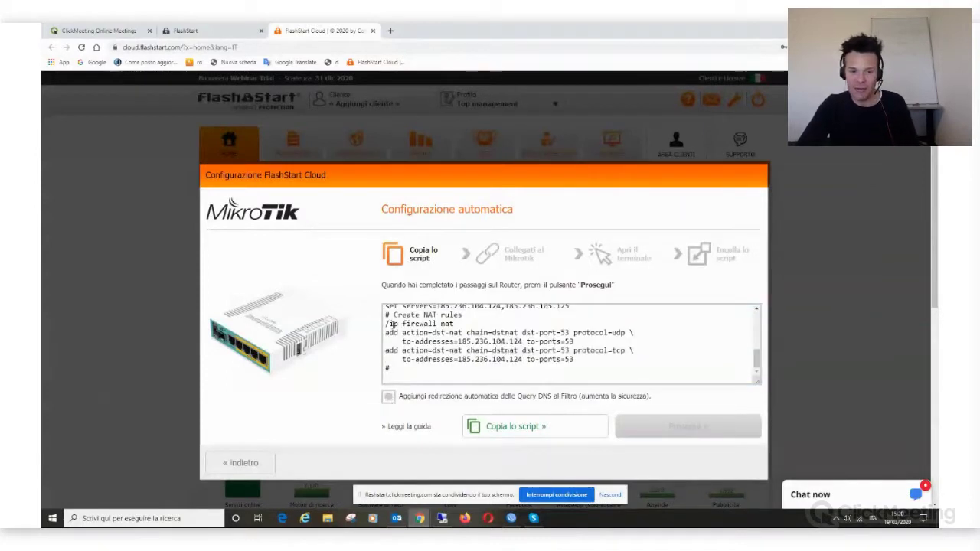
{"action": "left_click_drag", "start_coordinate": [385, 324], "coordinate": [622, 368]}
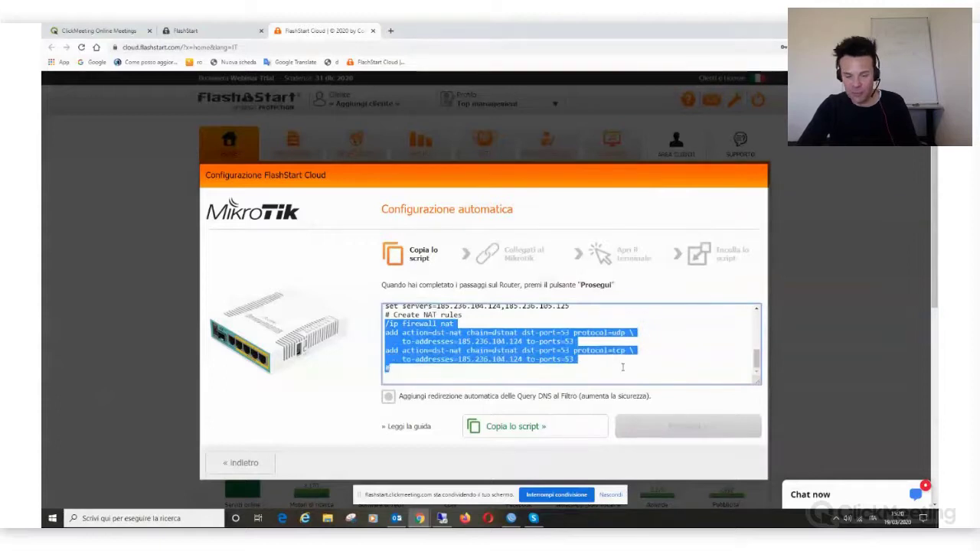
{"action": "key", "text": "ctrl+a"}
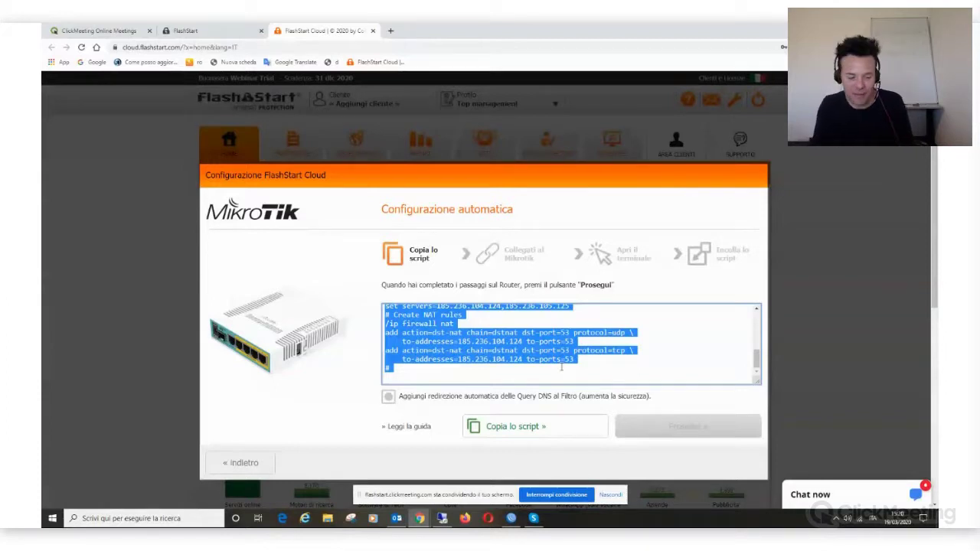
{"action": "key", "text": "alt+Tab"}
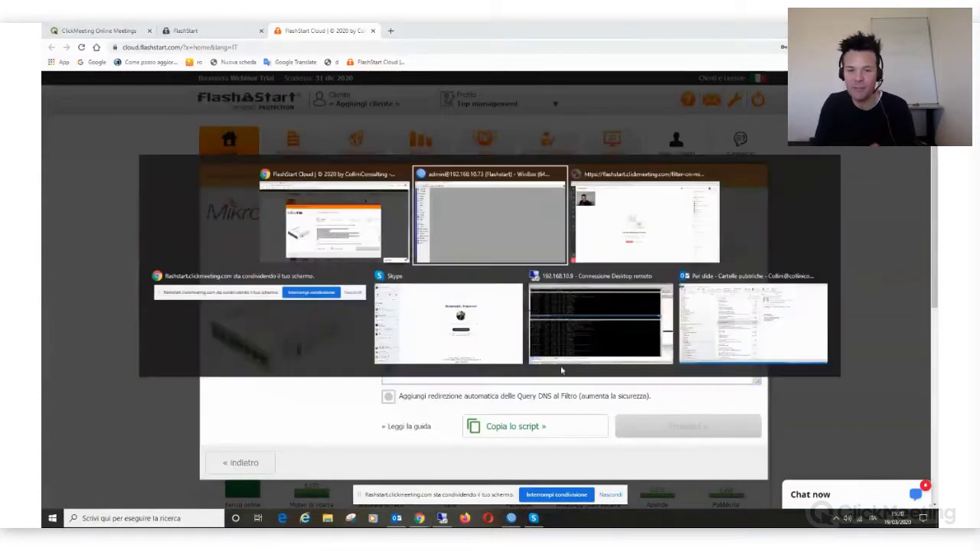
{"action": "key", "text": "Tab"}
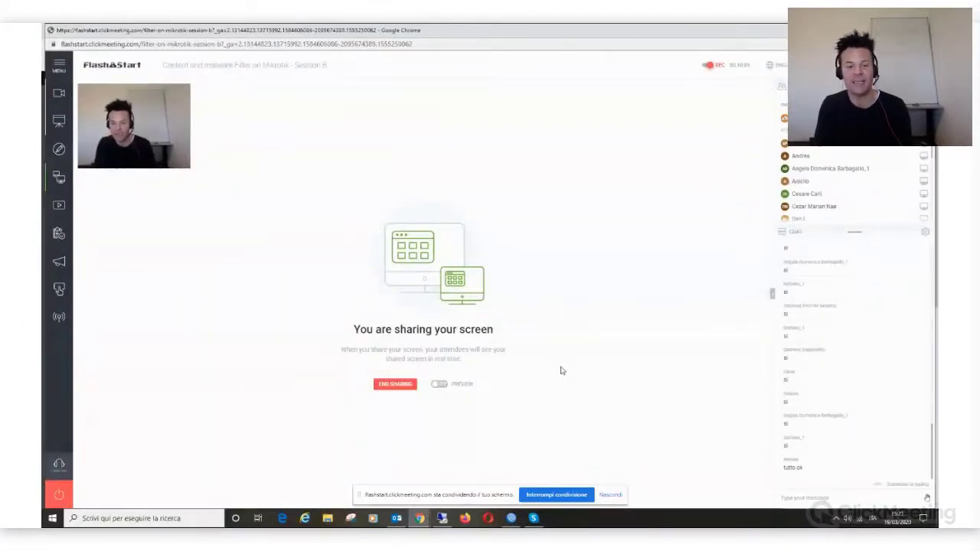
{"action": "key", "text": "alt+Tab"}
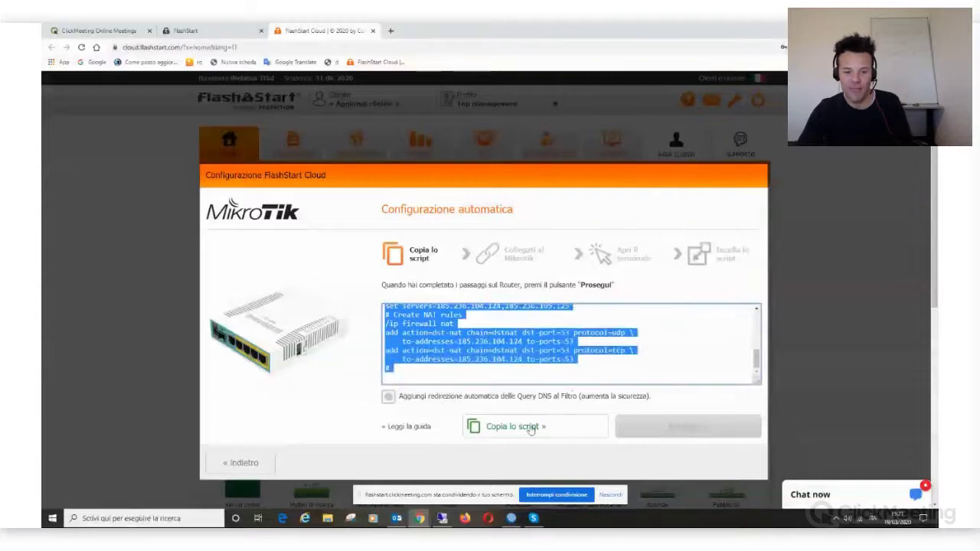
Step: Copy the generated MikroTik script, continue to the paste step, and switch to the WinBox session
{"action": "left_click", "coordinate": [528, 428]}
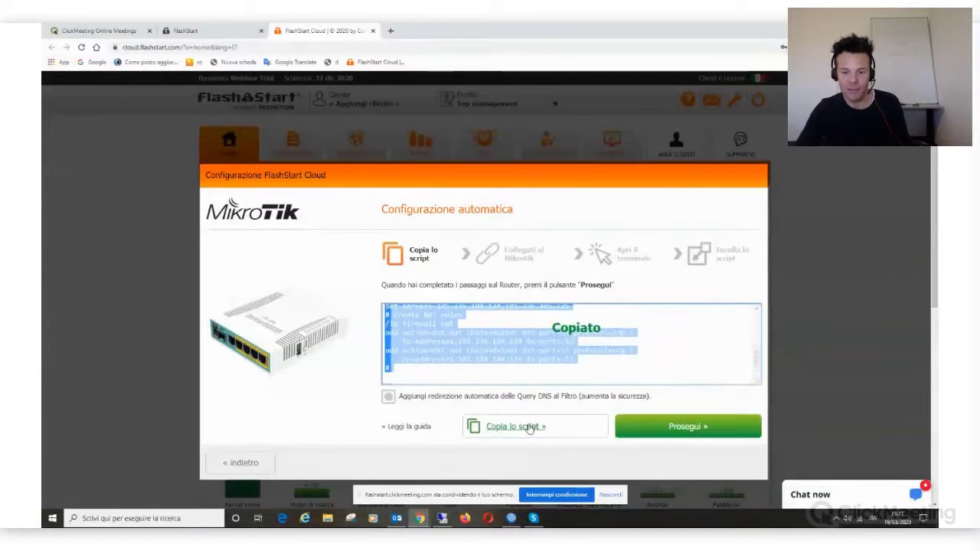
{"action": "left_click", "coordinate": [679, 426]}
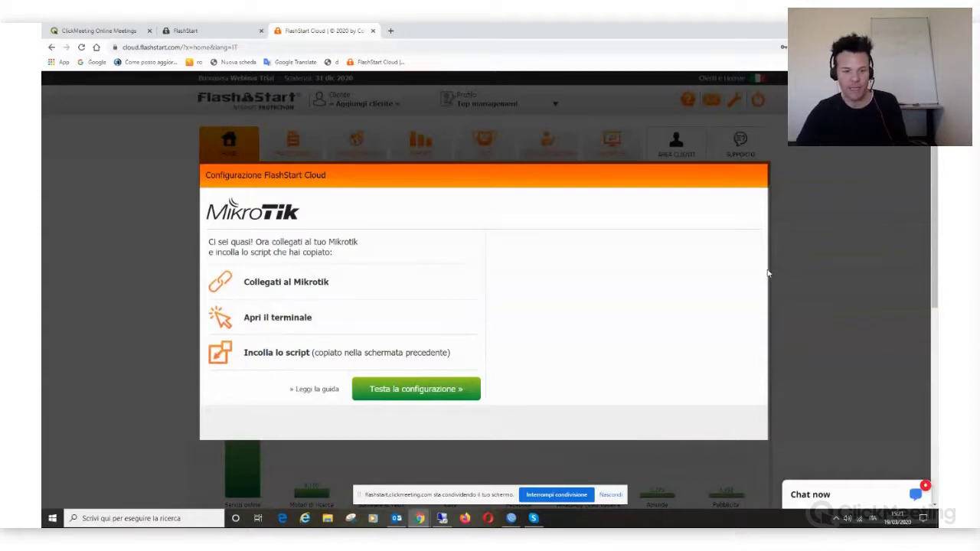
{"action": "left_click", "coordinate": [512, 519]}
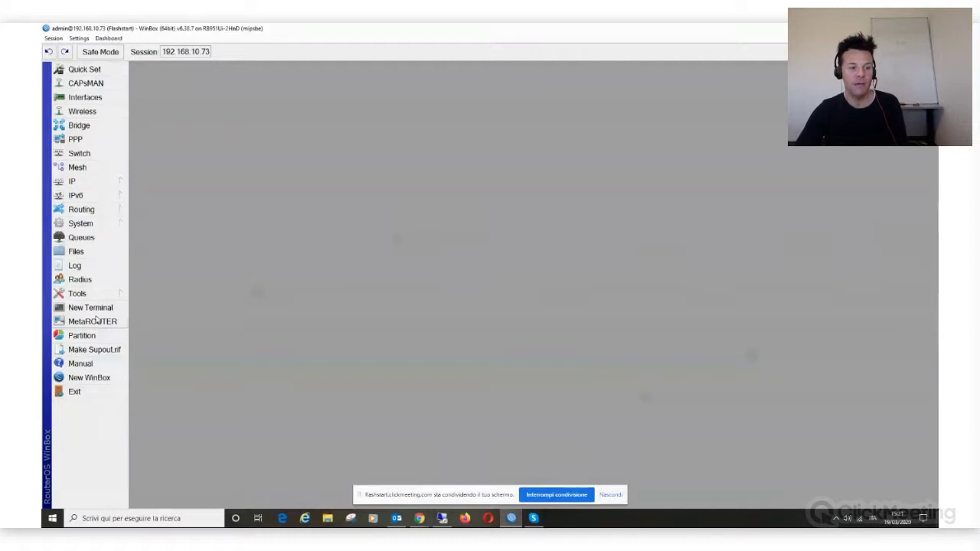
Step: Paste the FlashStart script into a new WinBox terminal to run it, then close the terminal
{"action": "left_click", "coordinate": [95, 310]}
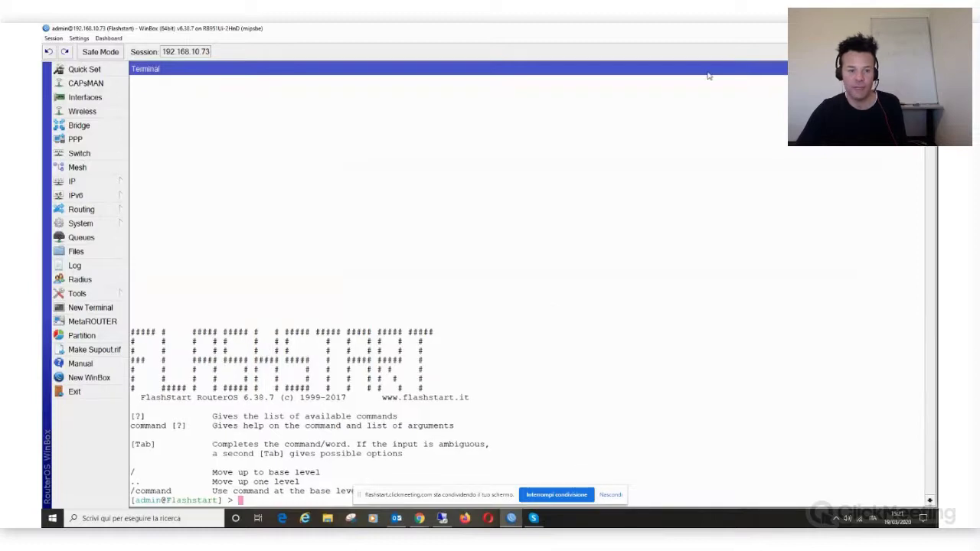
{"action": "right_click", "coordinate": [493, 243]}
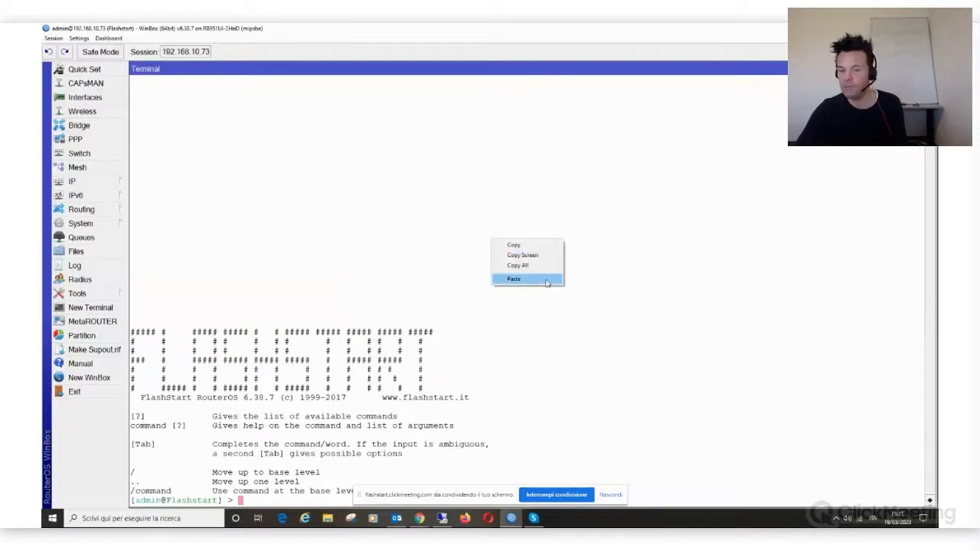
{"action": "left_click", "coordinate": [547, 279]}
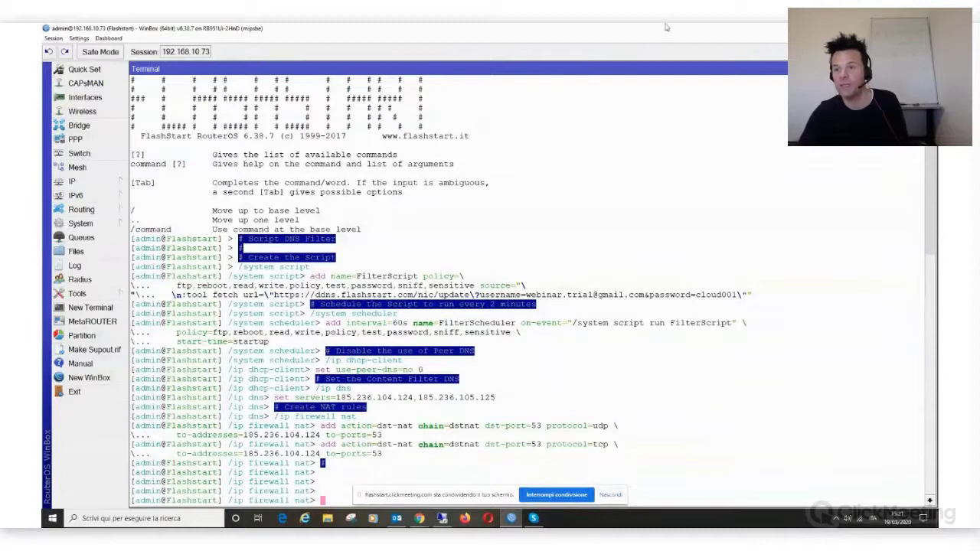
{"action": "left_click", "coordinate": [928, 69]}
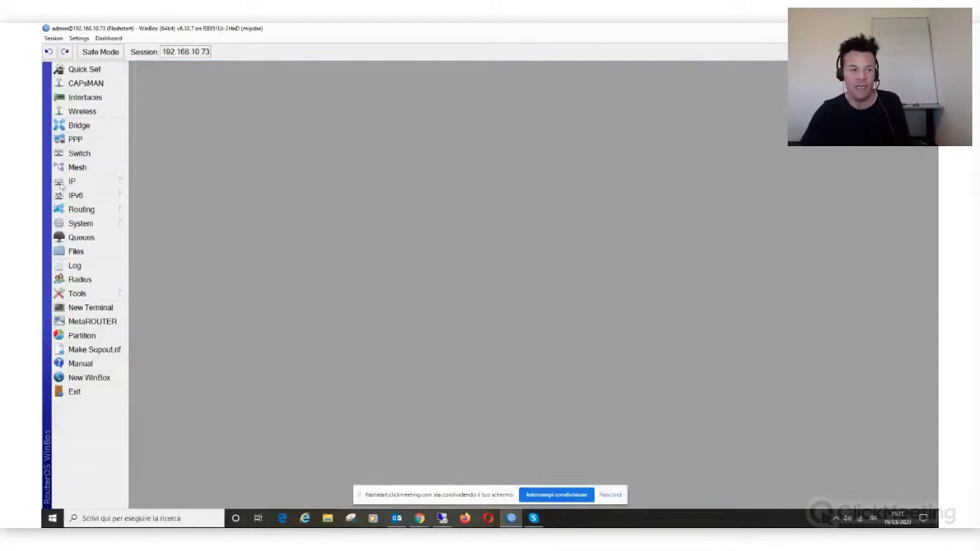
Step: Check the FilterScript and FilterScheduler entries, then view the Firewall NAT rules for port 53
{"action": "left_click", "coordinate": [105, 224]}
{"action": "left_click", "coordinate": [222, 443]}
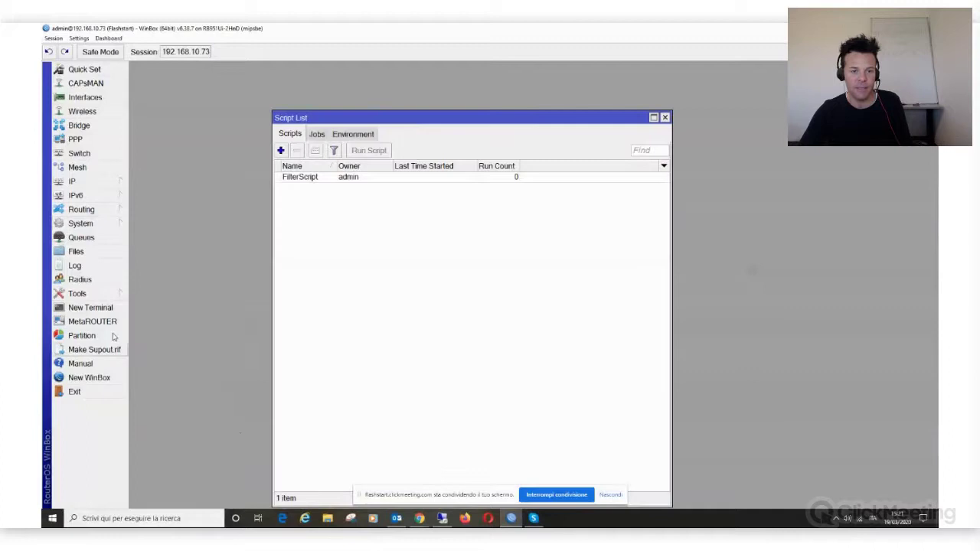
{"action": "left_click", "coordinate": [418, 180]}
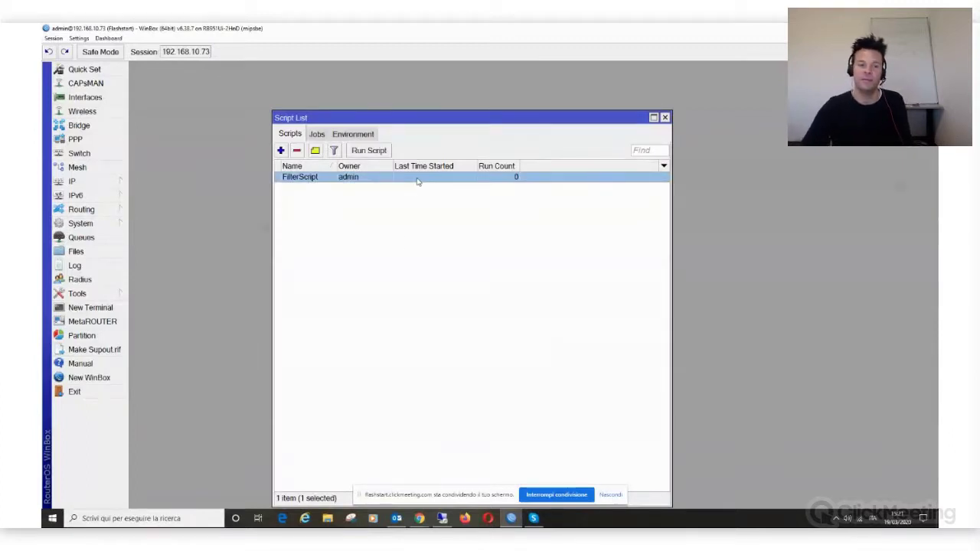
{"action": "left_click", "coordinate": [92, 226]}
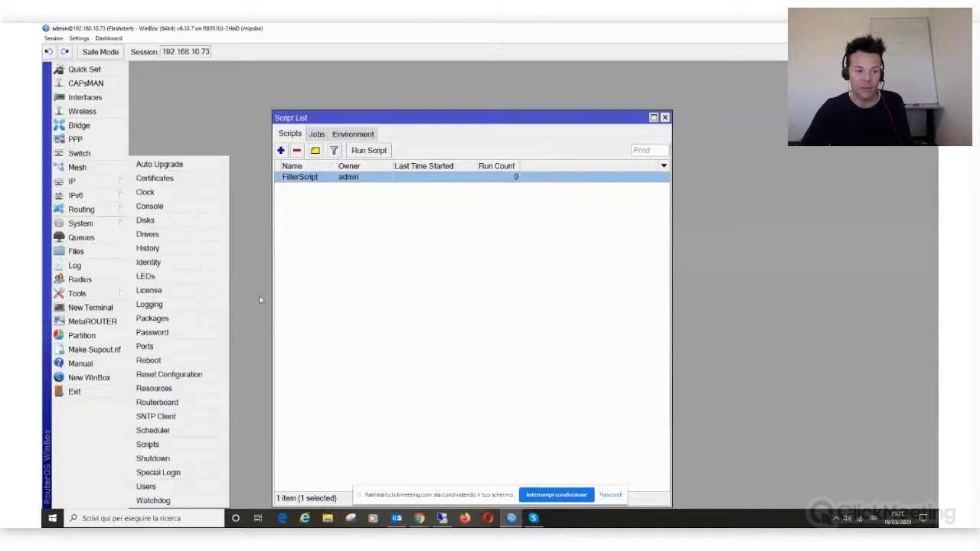
{"action": "left_click", "coordinate": [173, 431]}
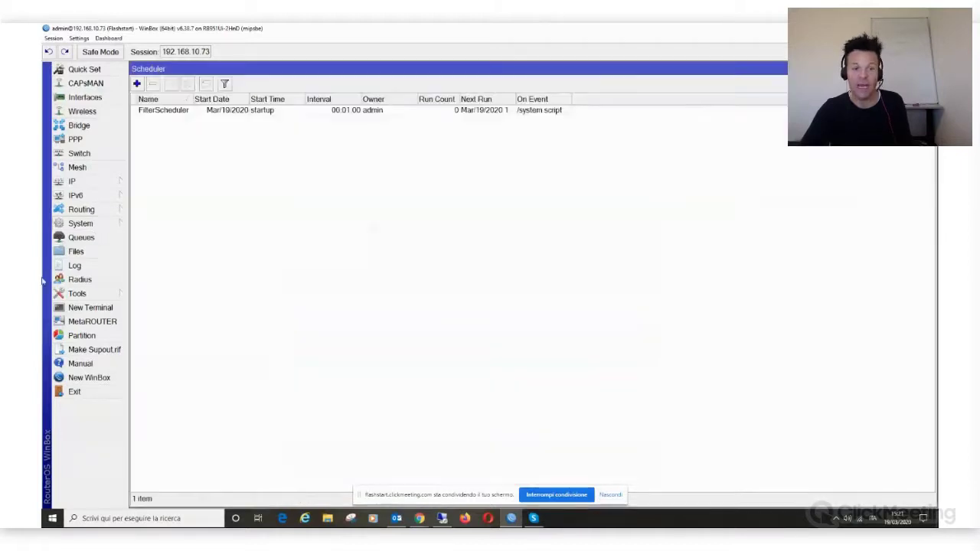
{"action": "left_click", "coordinate": [352, 112]}
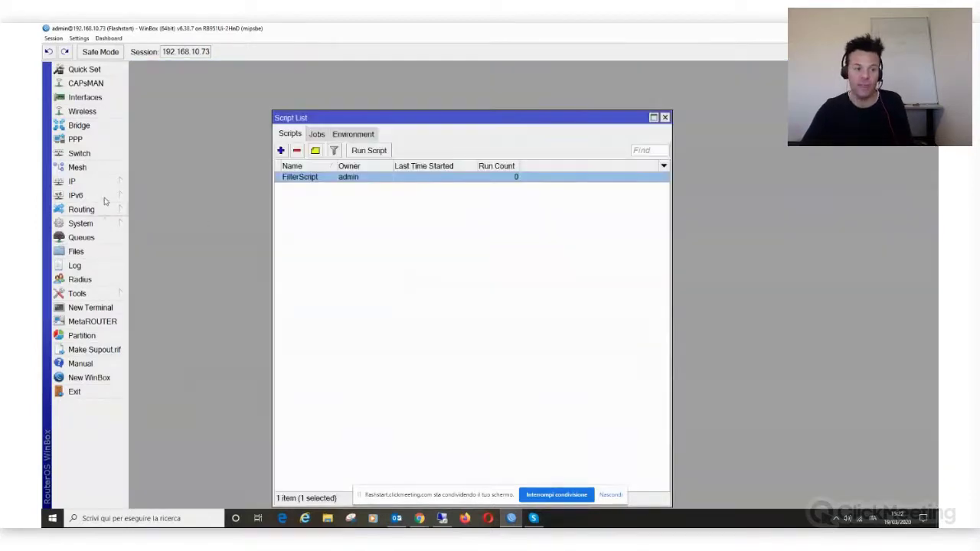
{"action": "left_click", "coordinate": [103, 186]}
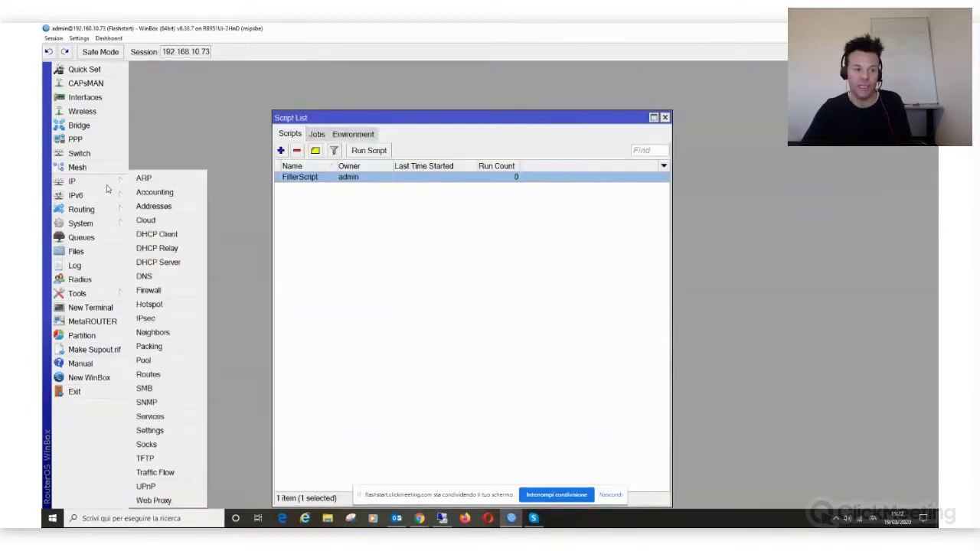
{"action": "left_click", "coordinate": [174, 294]}
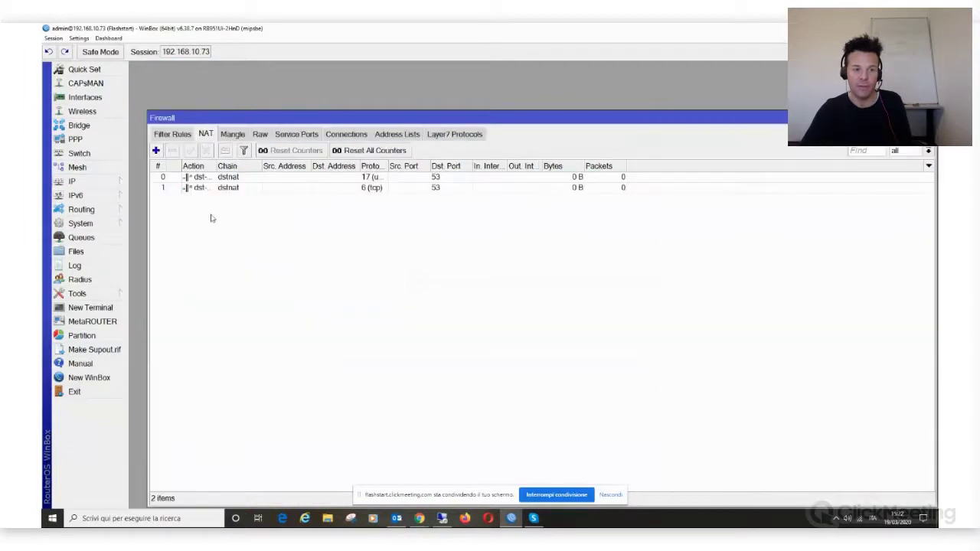
Step: Check NAT rule 0's protocol (17 udp), then run FilterScript manually twice from System > Scripts
{"action": "left_click", "coordinate": [414, 181]}
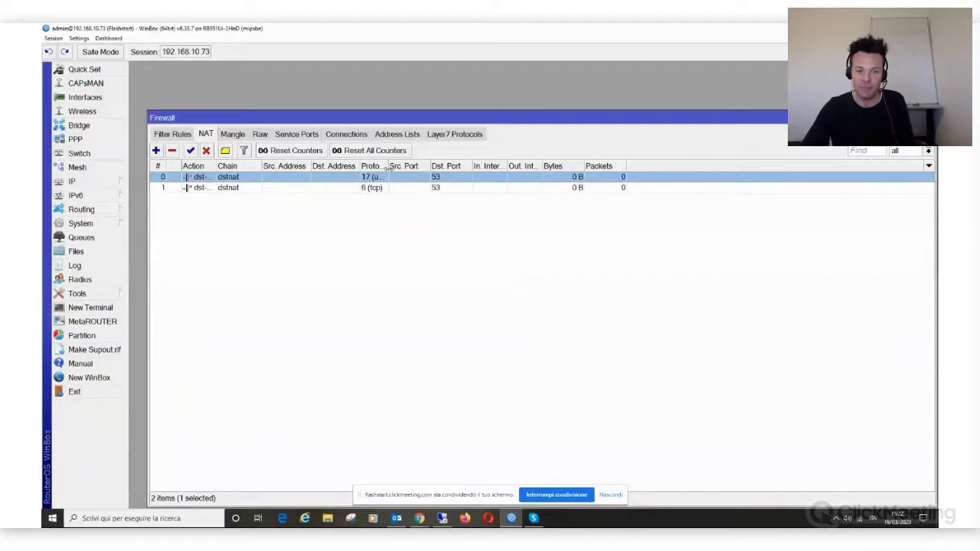
{"action": "left_click_drag", "start_coordinate": [389, 166], "coordinate": [392, 175]}
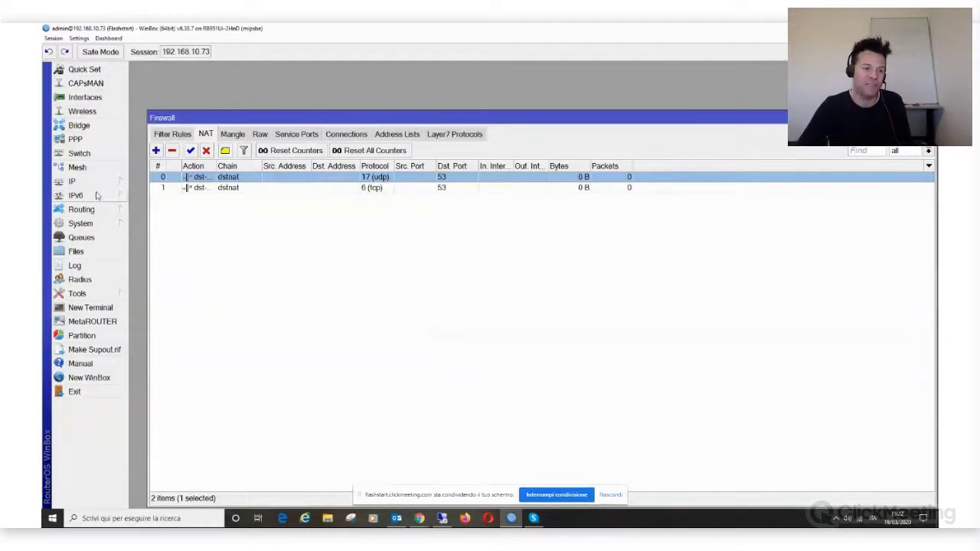
{"action": "left_click", "coordinate": [91, 224]}
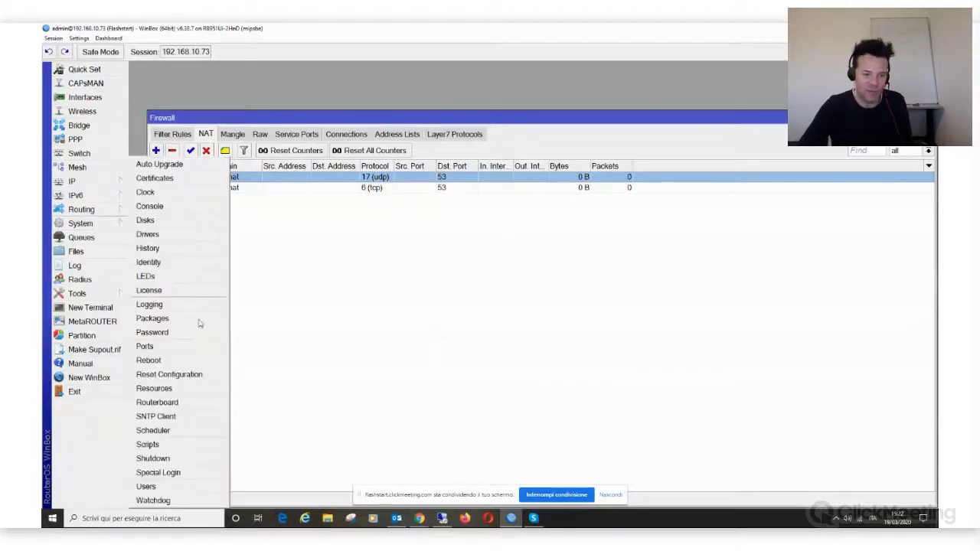
{"action": "left_click", "coordinate": [148, 445]}
{"action": "left_click", "coordinate": [368, 152]}
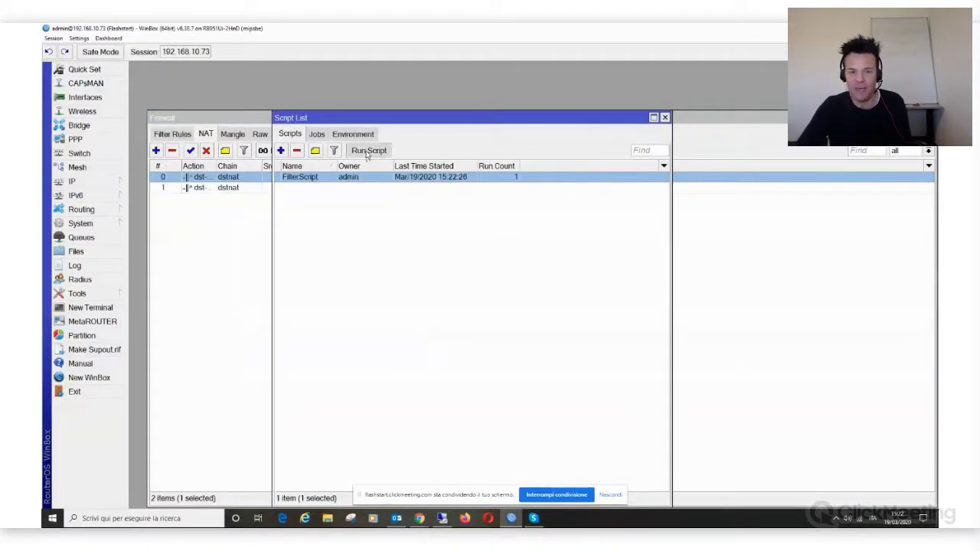
{"action": "left_click", "coordinate": [368, 152]}
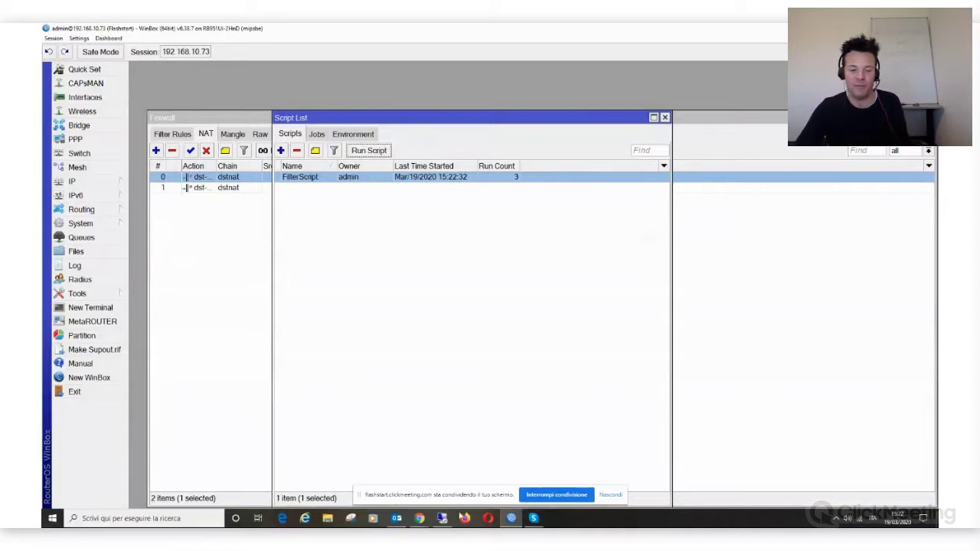
{"action": "left_click", "coordinate": [420, 519]}
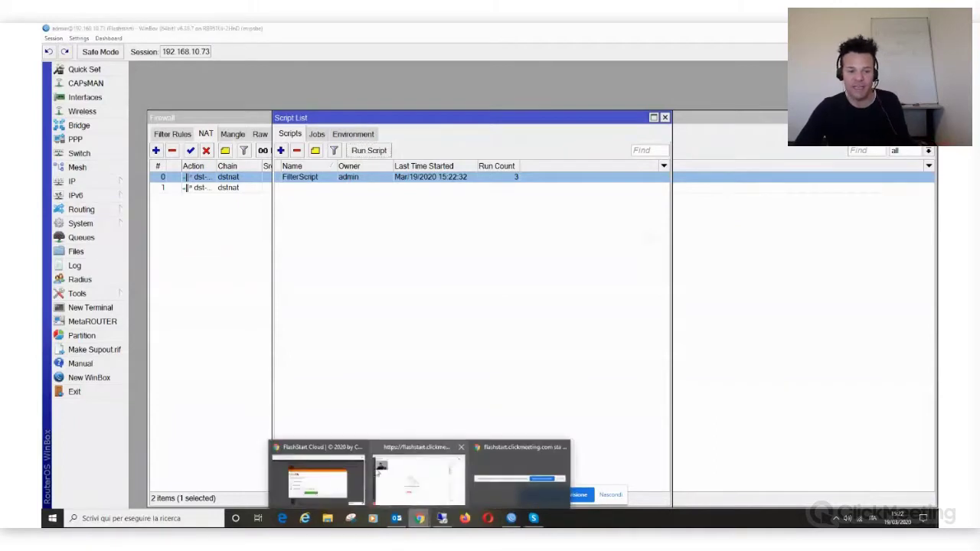
Step: Test the Mikrotik configuration, dismiss the result and feedback, and select the network's public IP under Reti
{"action": "left_click", "coordinate": [318, 475]}
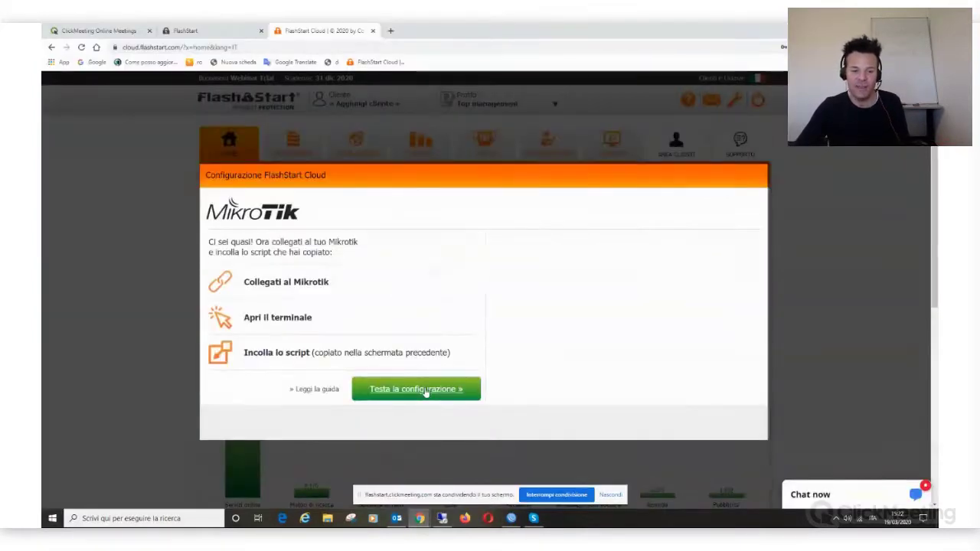
{"action": "left_click", "coordinate": [426, 391]}
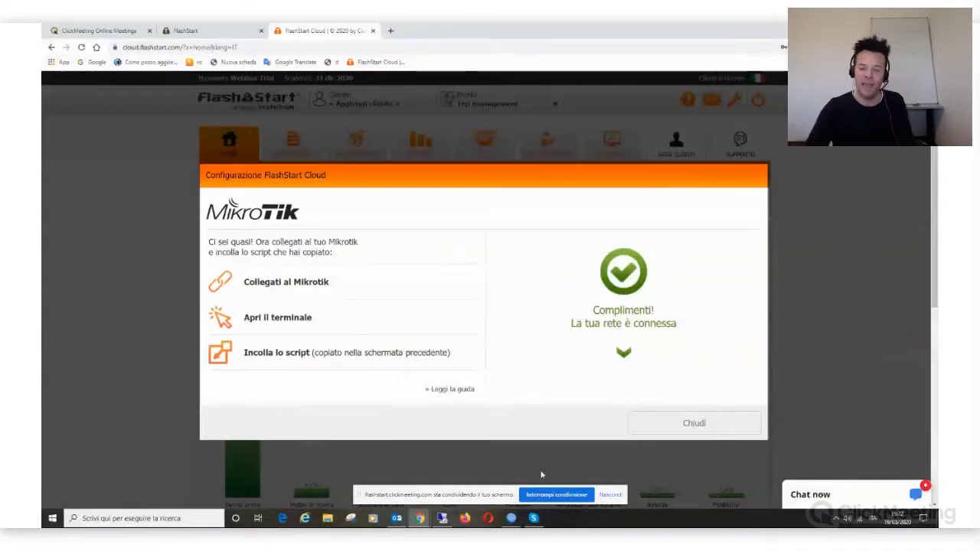
{"action": "left_click", "coordinate": [712, 424]}
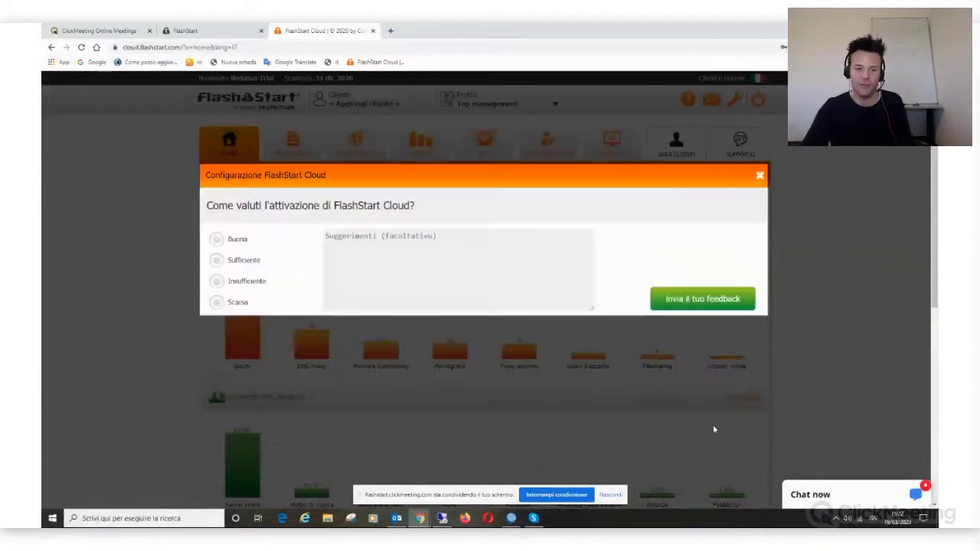
{"action": "left_click", "coordinate": [759, 176]}
{"action": "left_click", "coordinate": [484, 144]}
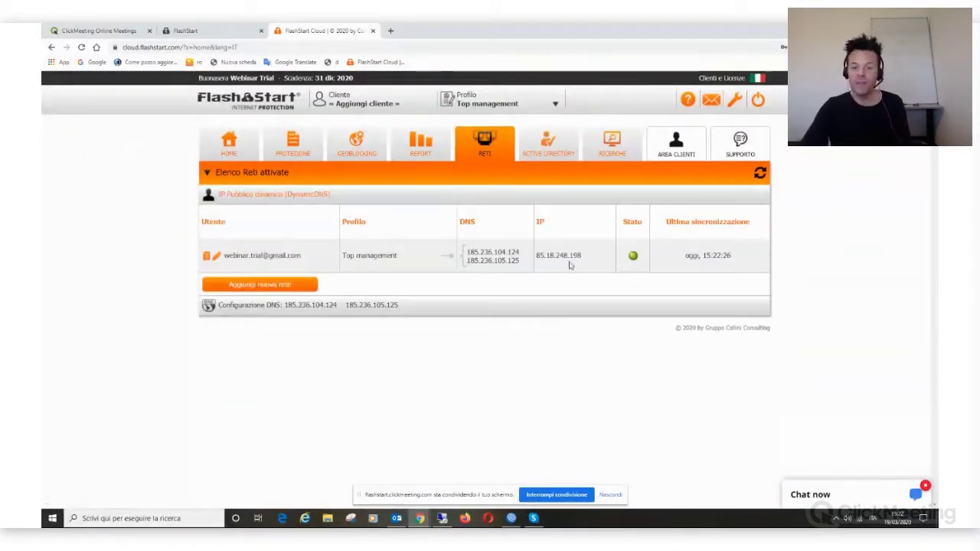
{"action": "left_click_drag", "start_coordinate": [582, 262], "coordinate": [536, 258]}
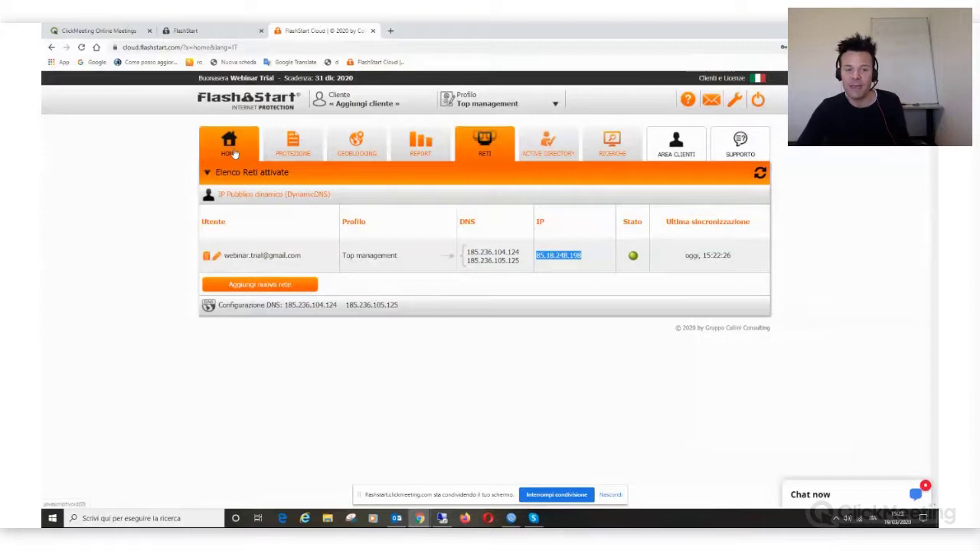
Step: Go to PROTEZIONE, cycle through WinBox and ClickMeeting, and return to the FlashStart Cloud home dashboard
{"action": "left_click", "coordinate": [277, 147]}
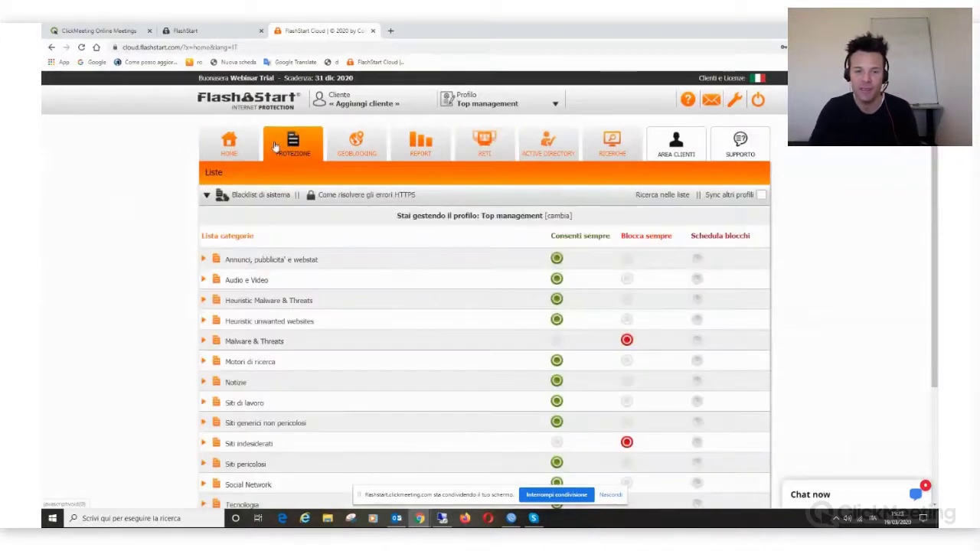
{"action": "key", "text": "alt+Tab"}
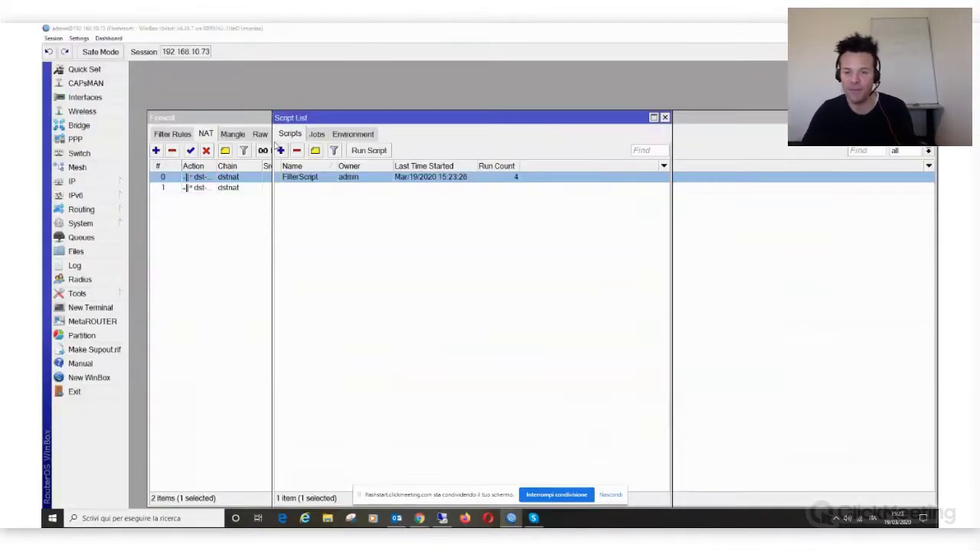
{"action": "key", "text": "alt+Tab"}
{"action": "key", "text": "alt+Tab"}
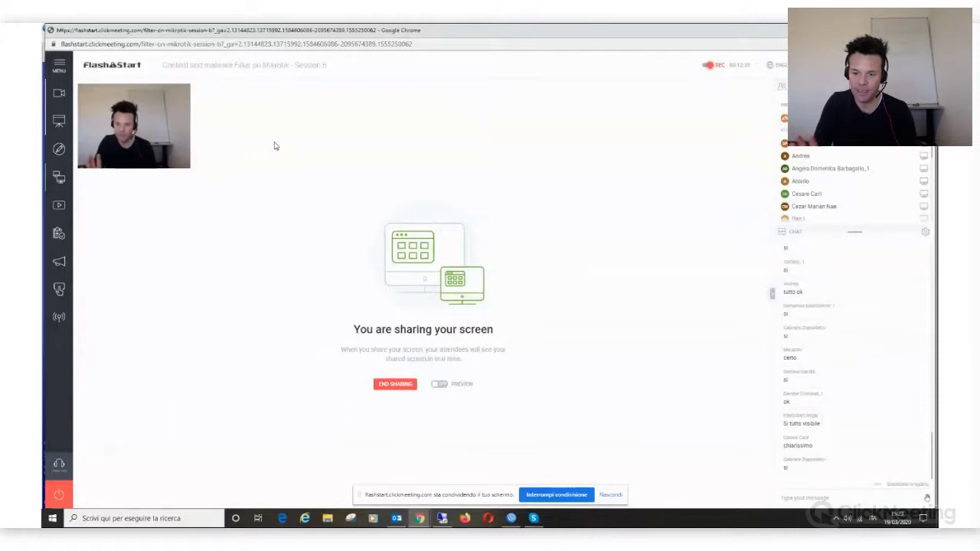
{"action": "key", "text": "alt+Tab"}
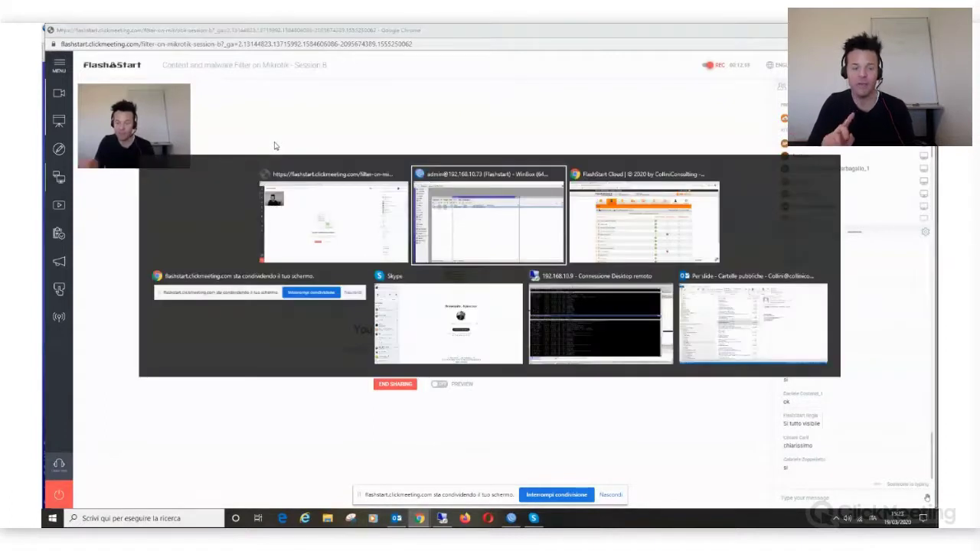
{"action": "key", "text": "alt+Tab"}
{"action": "key", "text": "alt+Tab"}
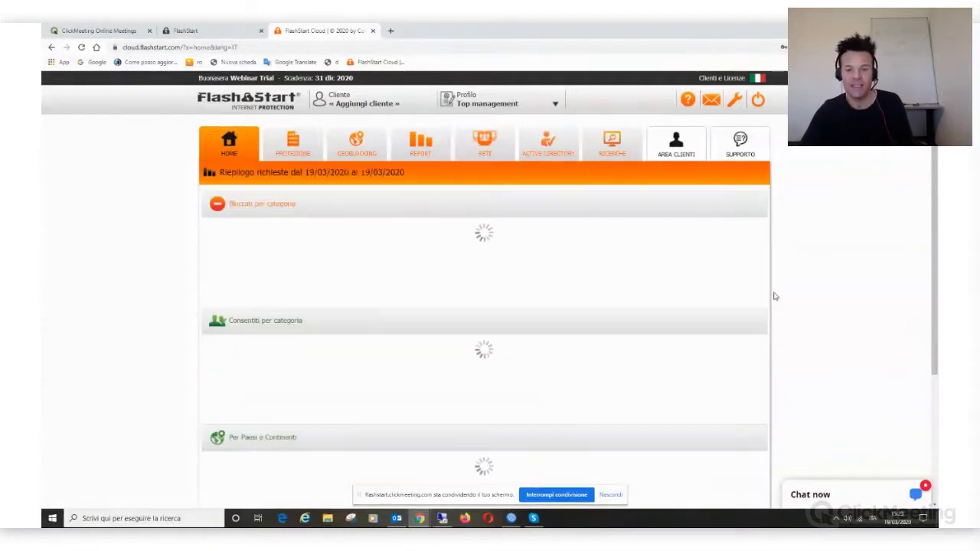
Step: Zoom out and scroll the Home dashboard: 151 Giochi blocks, 81,833 Servizi online requests, 75.8K North America
{"action": "left_click_drag", "start_coordinate": [934, 163], "coordinate": [867, 173]}
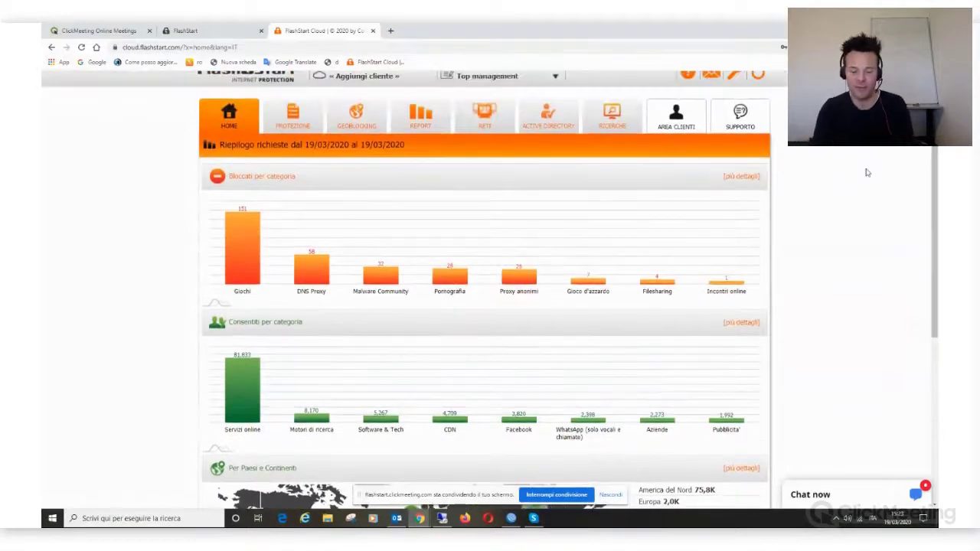
{"action": "key", "text": "ctrl+minus"}
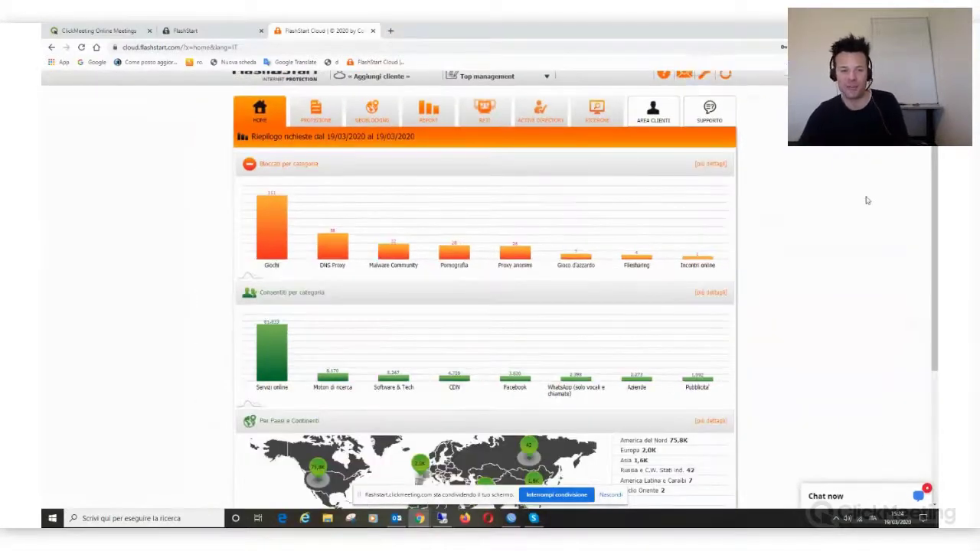
{"action": "scroll", "coordinate": [865, 197], "scroll_direction": "up", "scroll_amount": 1}
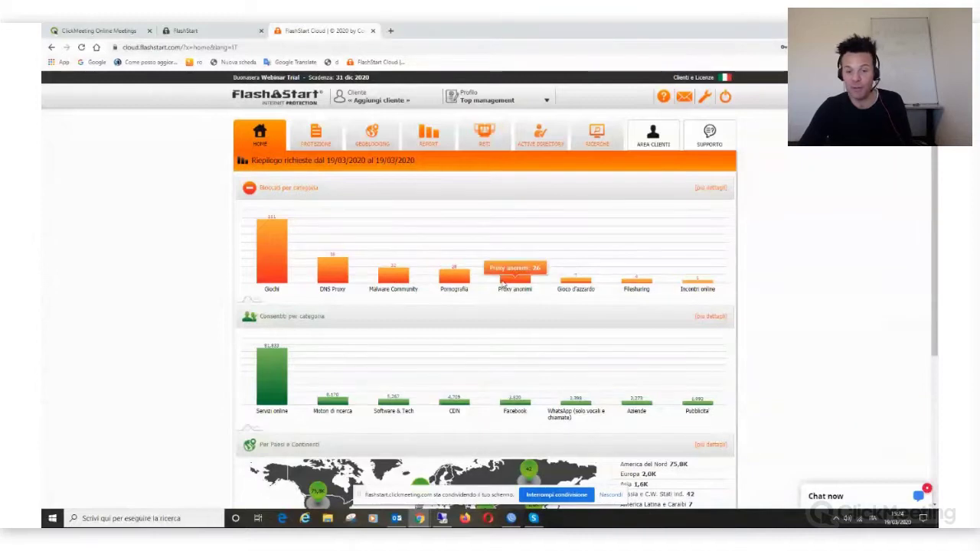
{"action": "scroll", "coordinate": [515, 295], "scroll_direction": "down", "scroll_amount": 1}
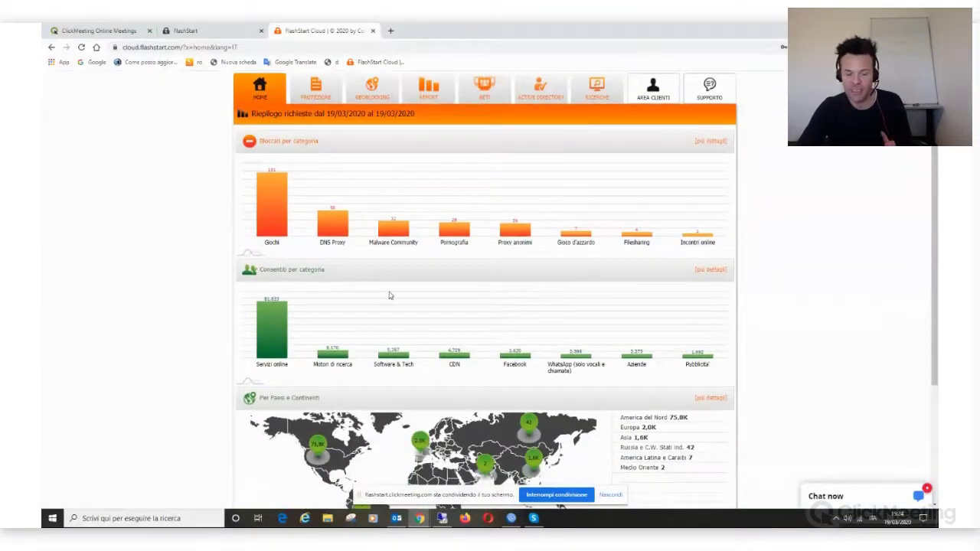
{"action": "scroll", "coordinate": [435, 307], "scroll_direction": "down", "scroll_amount": 1}
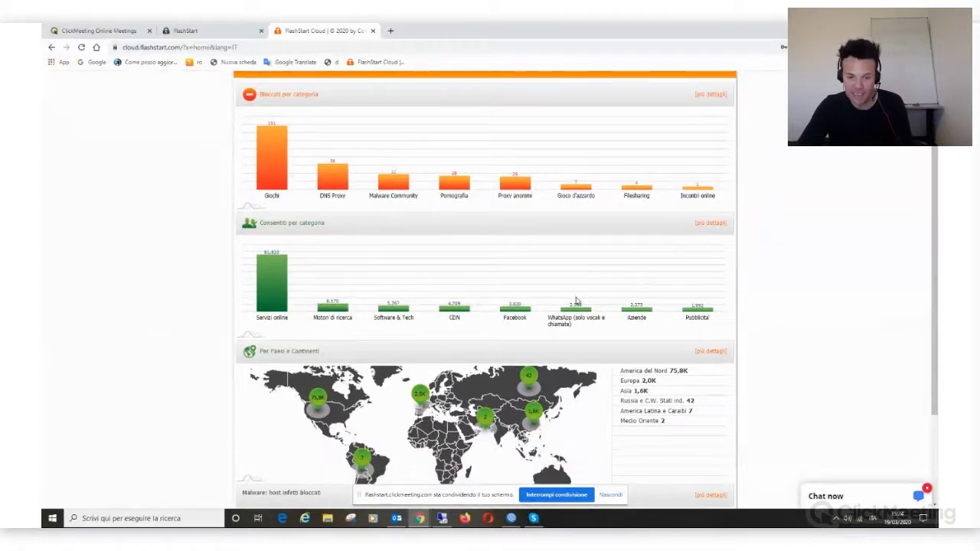
{"action": "scroll", "coordinate": [586, 297], "scroll_direction": "down", "scroll_amount": 1}
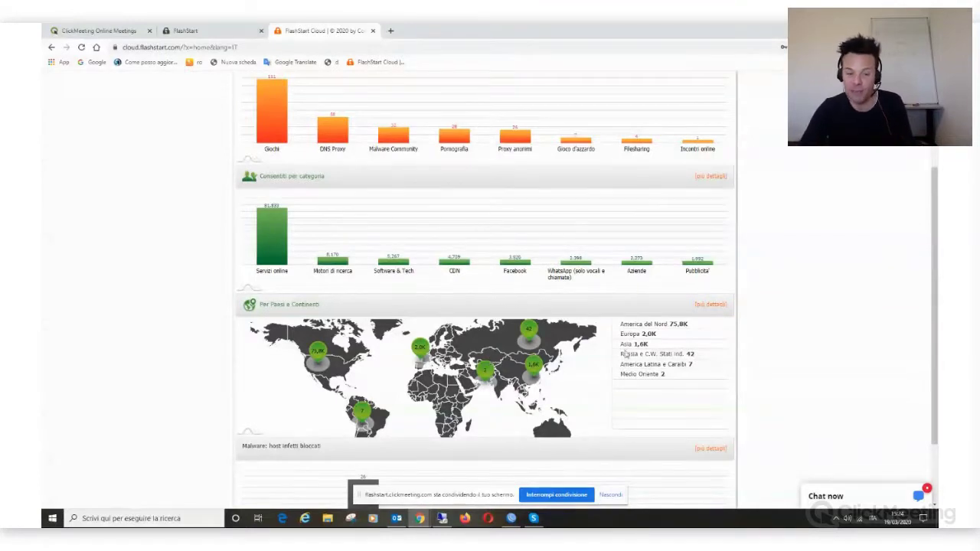
{"action": "scroll", "coordinate": [696, 396], "scroll_direction": "down", "scroll_amount": 2}
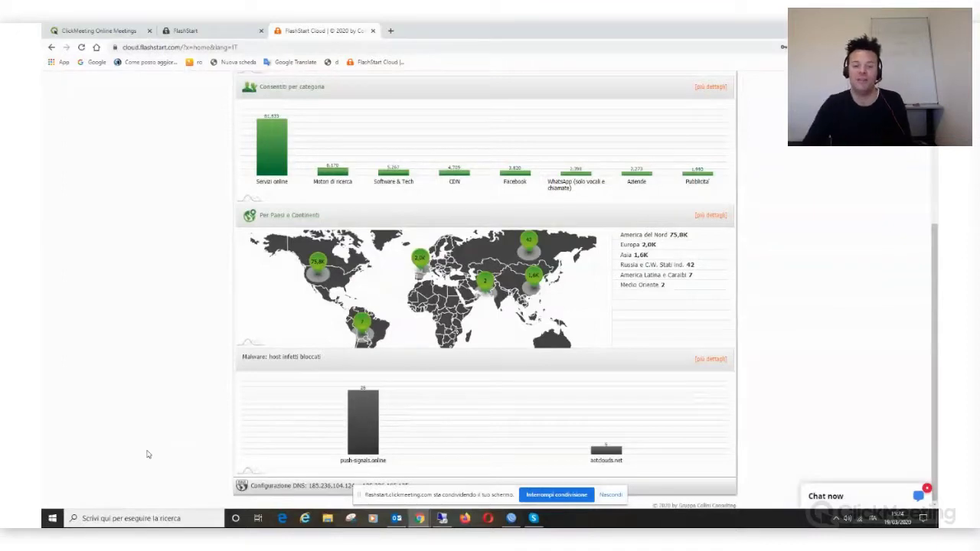
{"action": "scroll", "coordinate": [794, 319], "scroll_direction": "up", "scroll_amount": 5}
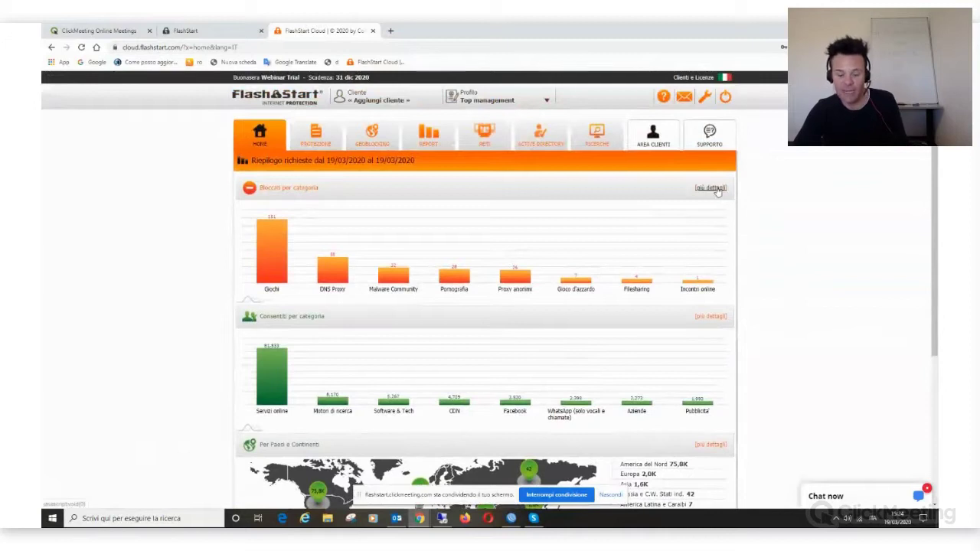
Step: Open the detailed blocked-by-category report and list Giochi's 151 blocked sites, led by king.com with 54
{"action": "left_click", "coordinate": [711, 188]}
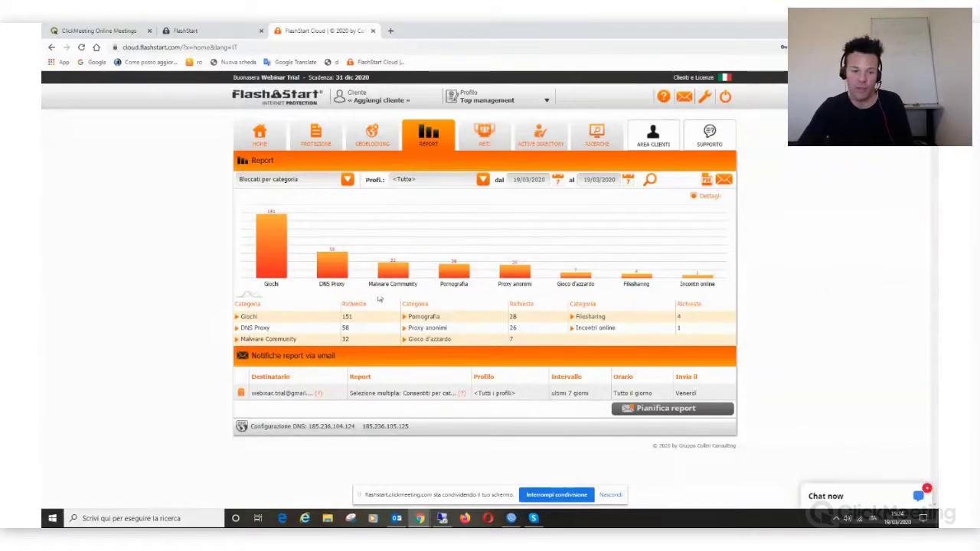
{"action": "left_click", "coordinate": [237, 317]}
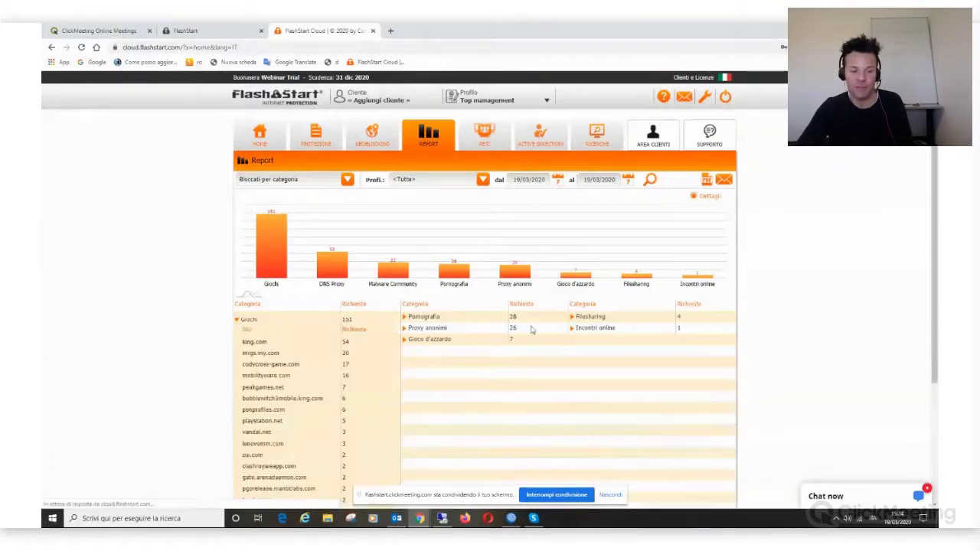
{"action": "scroll", "coordinate": [429, 367], "scroll_direction": "down", "scroll_amount": 1}
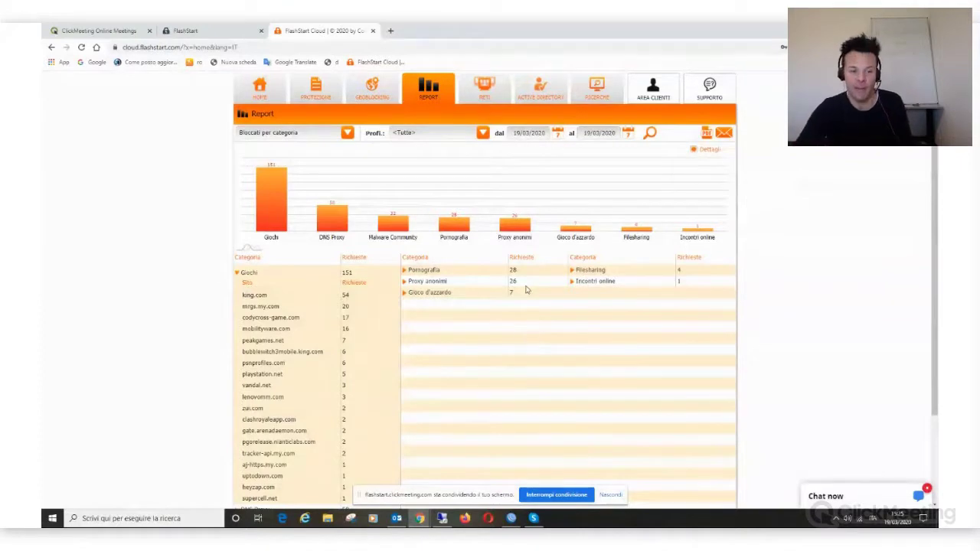
Step: Collapse Giochi and switch the report to Consentiti per categoria, checking Webmail's site list
{"action": "left_click", "coordinate": [239, 276]}
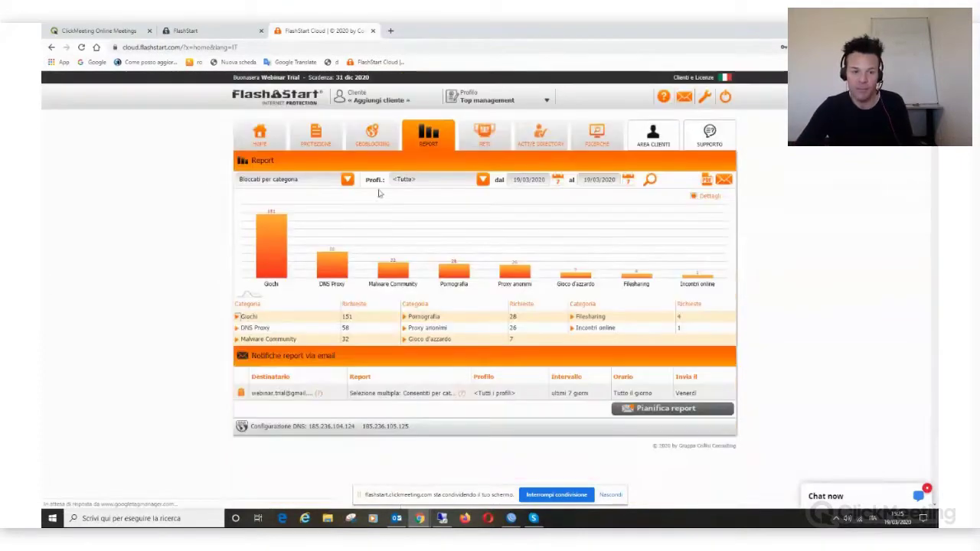
{"action": "left_click", "coordinate": [349, 181]}
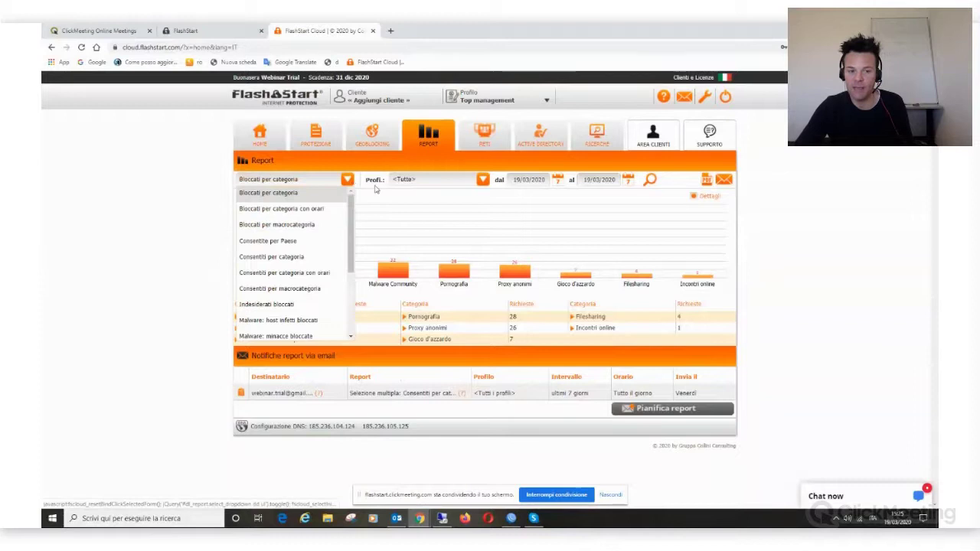
{"action": "left_click", "coordinate": [322, 257]}
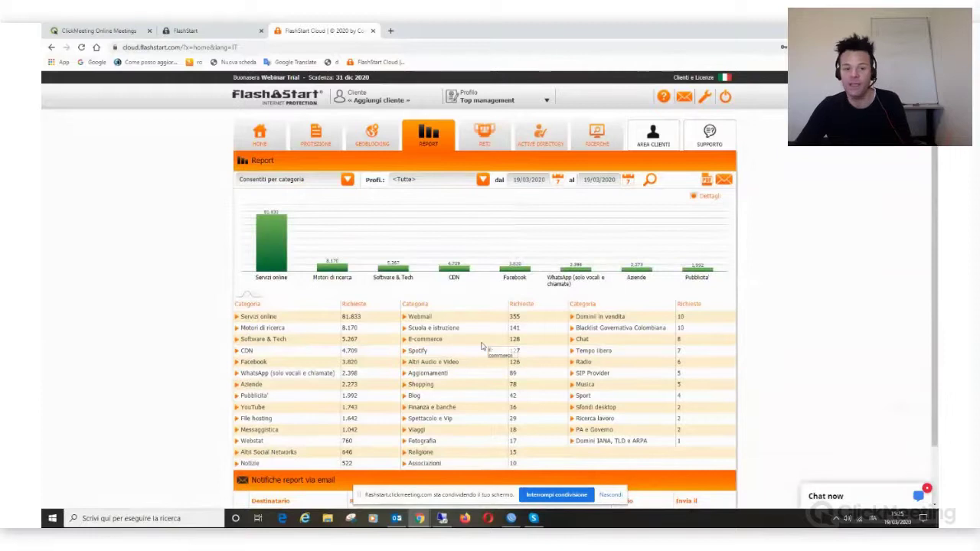
{"action": "left_click", "coordinate": [406, 320]}
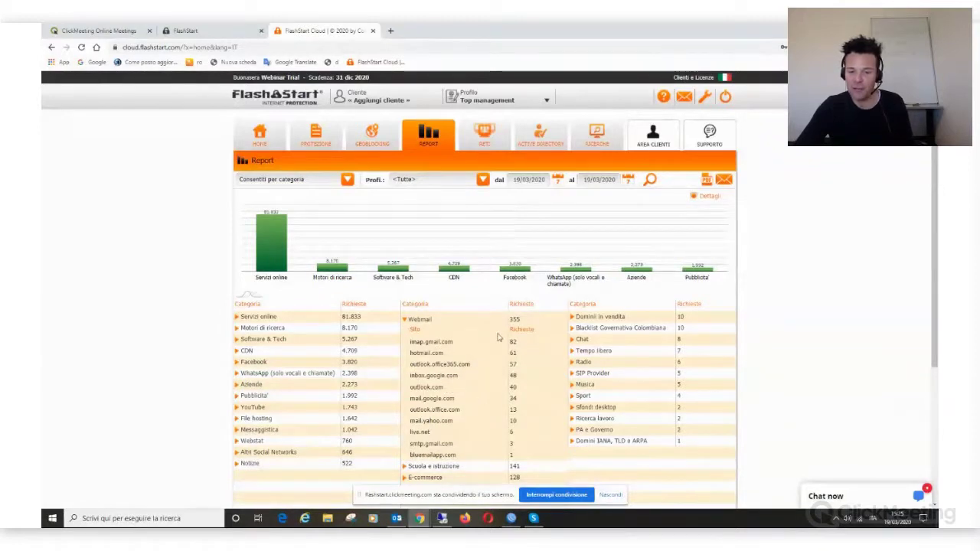
{"action": "left_click", "coordinate": [405, 321]}
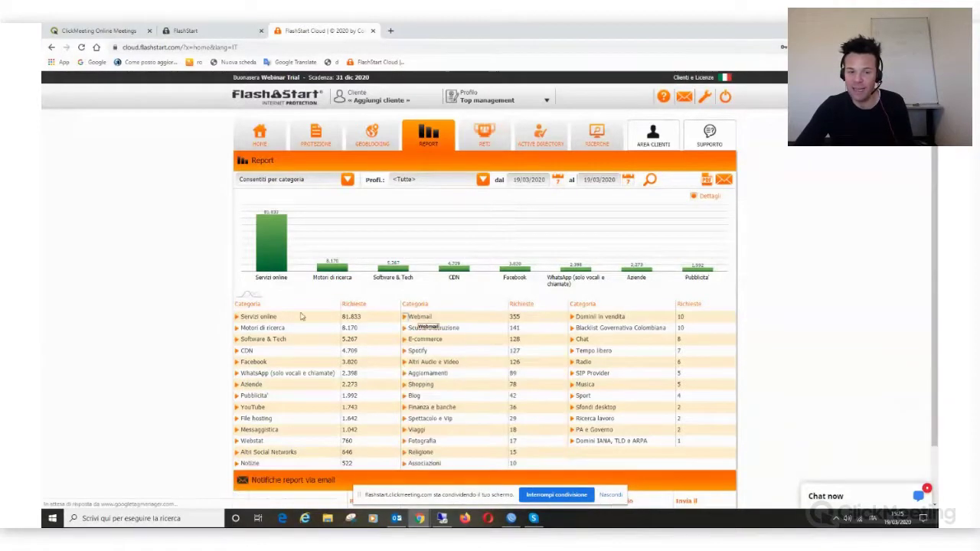
Step: Keep the Profili filter on <Tutte> and review the Servizi online-led allowed totals
{"action": "left_click", "coordinate": [483, 180]}
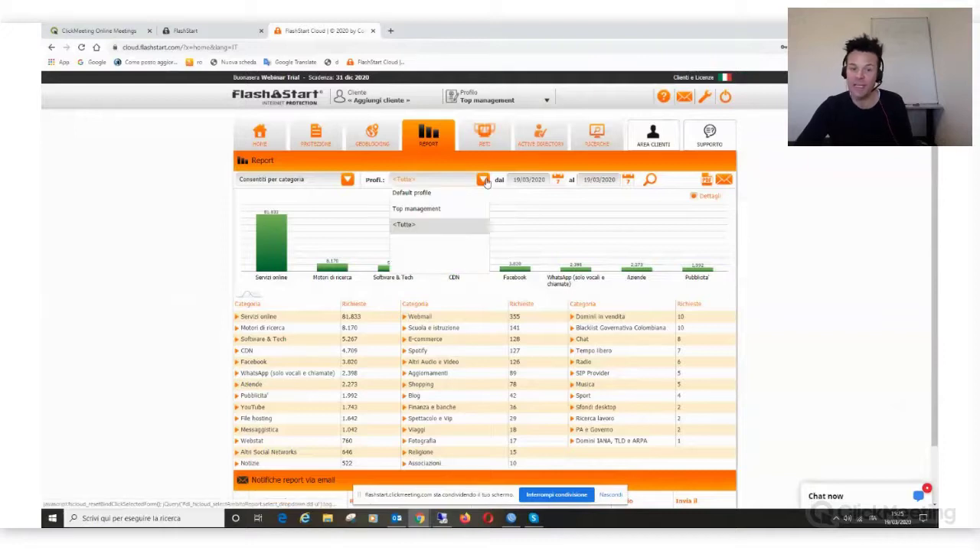
{"action": "left_click", "coordinate": [442, 230]}
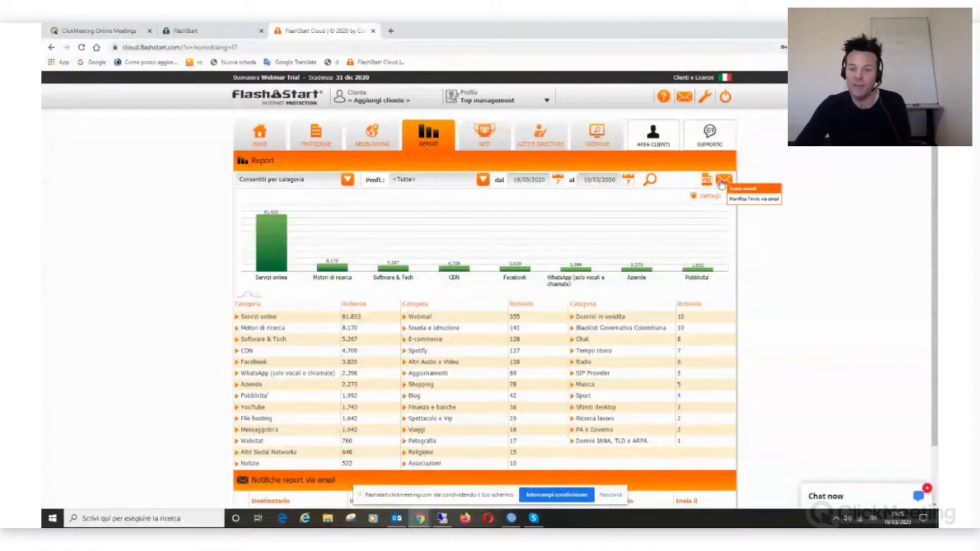
{"action": "scroll", "coordinate": [769, 443], "scroll_direction": "down", "scroll_amount": 2}
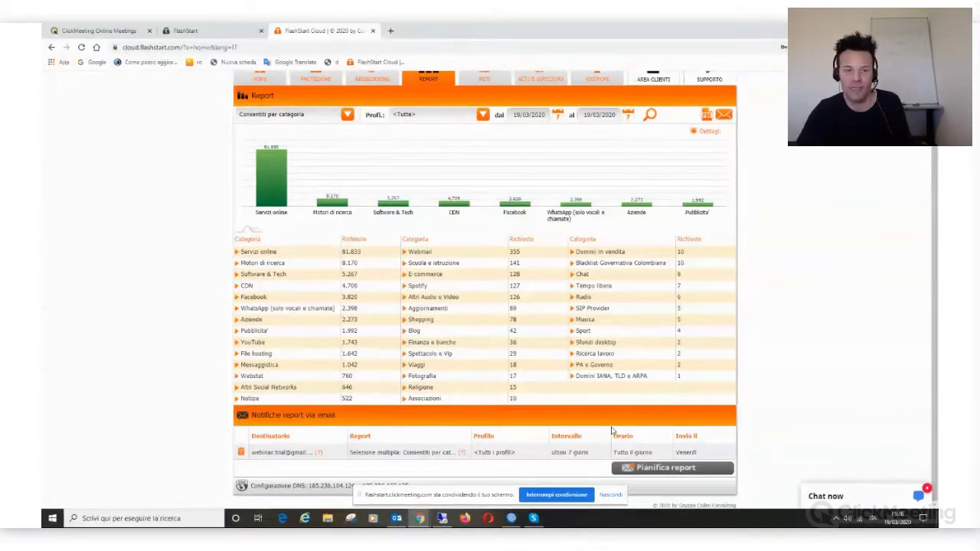
{"action": "scroll", "coordinate": [42, 308], "scroll_direction": "up", "scroll_amount": 1}
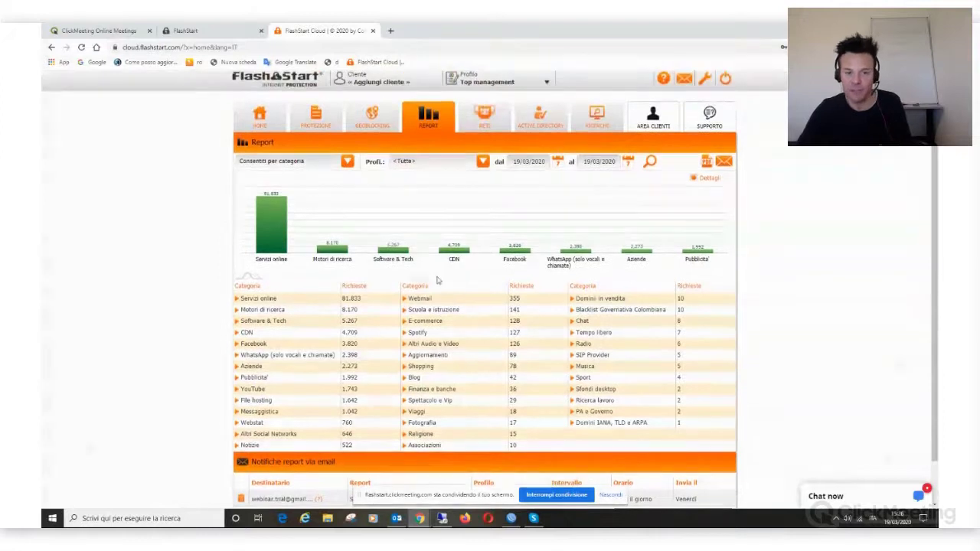
Step: Switch the report to Per fascia oraria with start date 18/03/2020 and rerun the search
{"action": "left_click", "coordinate": [347, 161]}
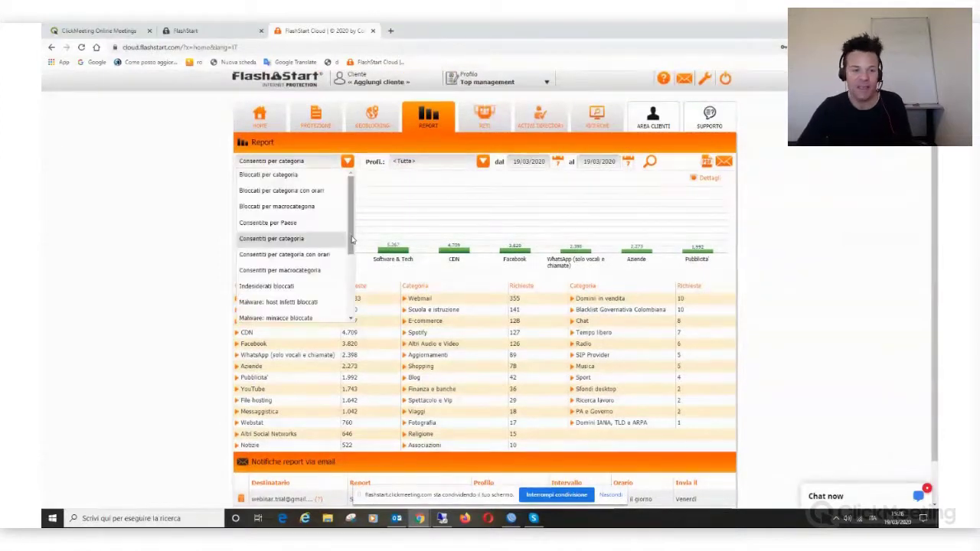
{"action": "left_click_drag", "start_coordinate": [349, 240], "coordinate": [343, 268]}
{"action": "left_click", "coordinate": [326, 278]}
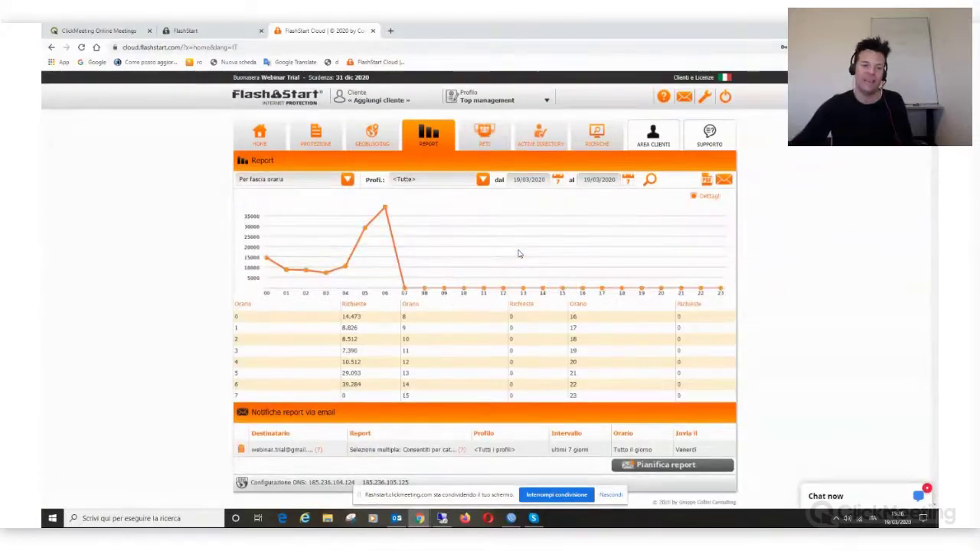
{"action": "left_click", "coordinate": [555, 181]}
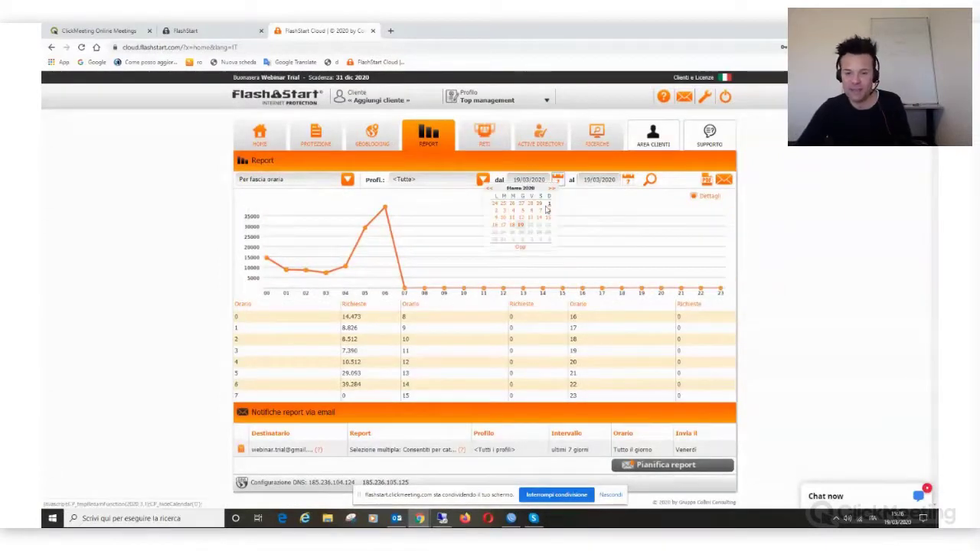
{"action": "left_click", "coordinate": [514, 227]}
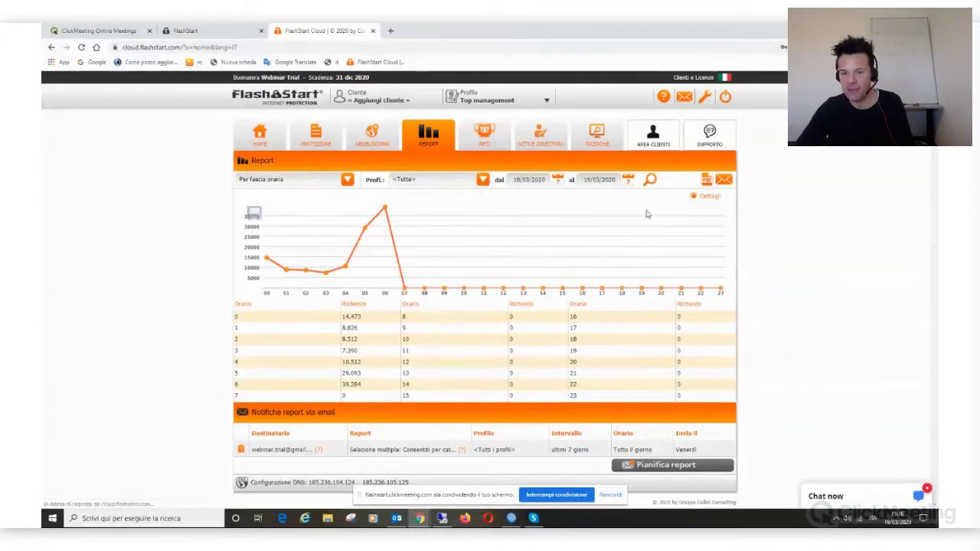
{"action": "left_click", "coordinate": [650, 179]}
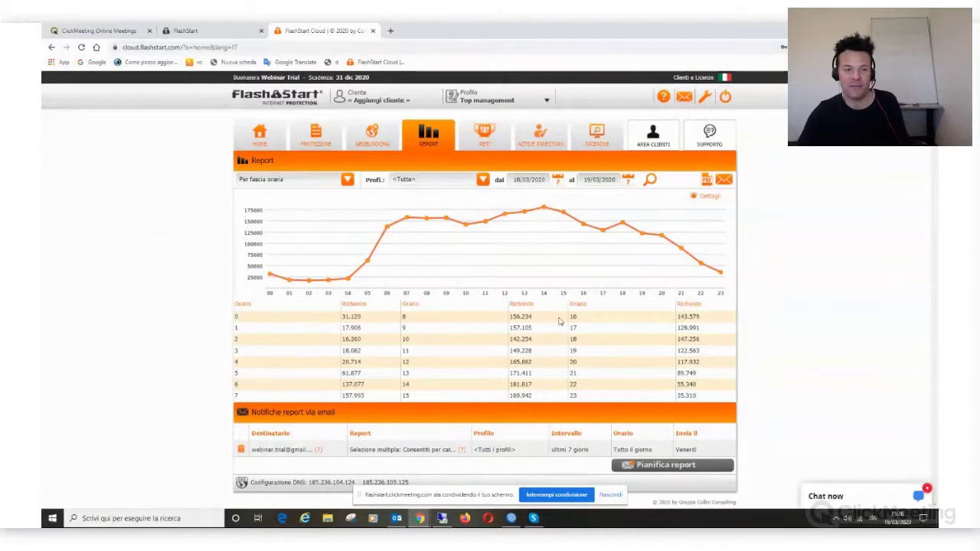
Step: On the Protezione tab, review the Siti indesiderati and Malware & Threats subcategories
{"action": "left_click", "coordinate": [317, 134]}
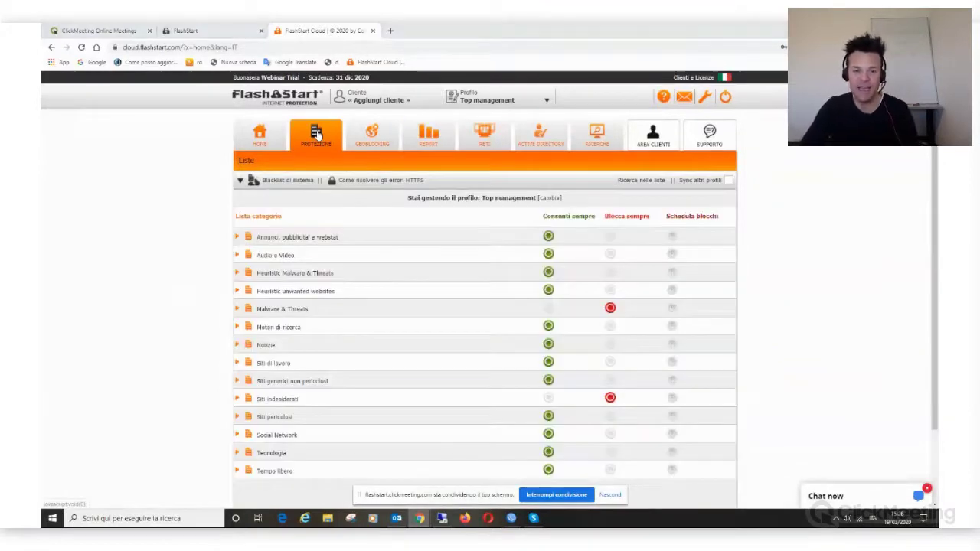
{"action": "key", "text": "alt+Tab"}
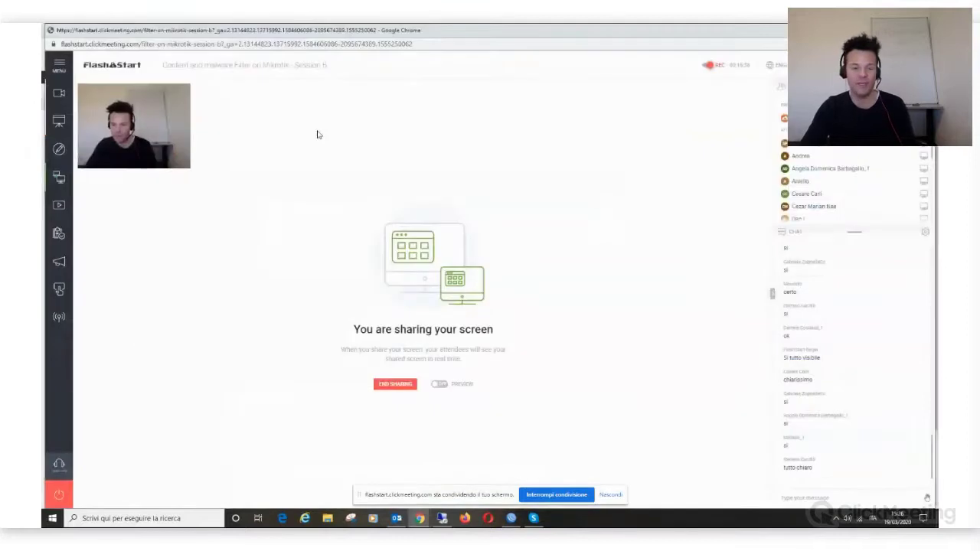
{"action": "key", "text": "alt+Tab"}
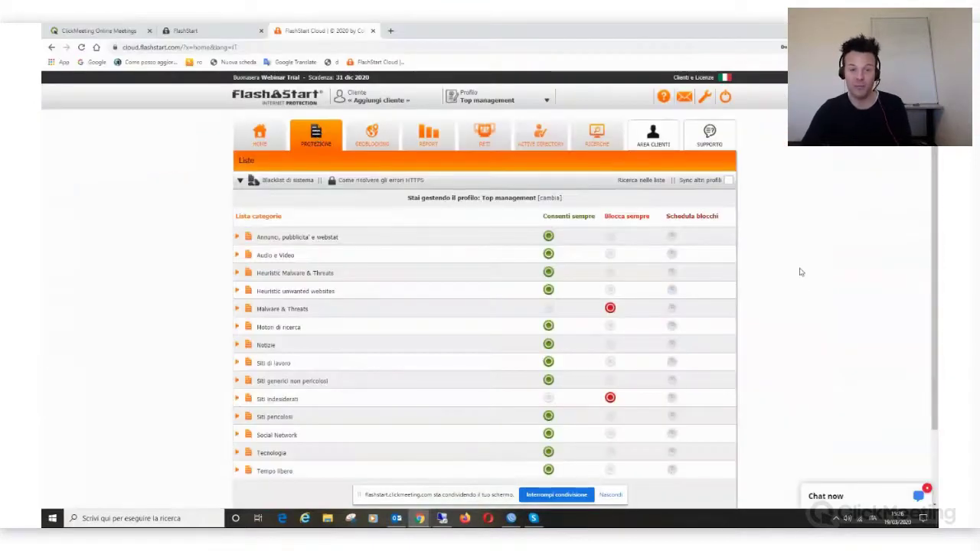
{"action": "scroll", "coordinate": [750, 347], "scroll_direction": "down", "scroll_amount": 1}
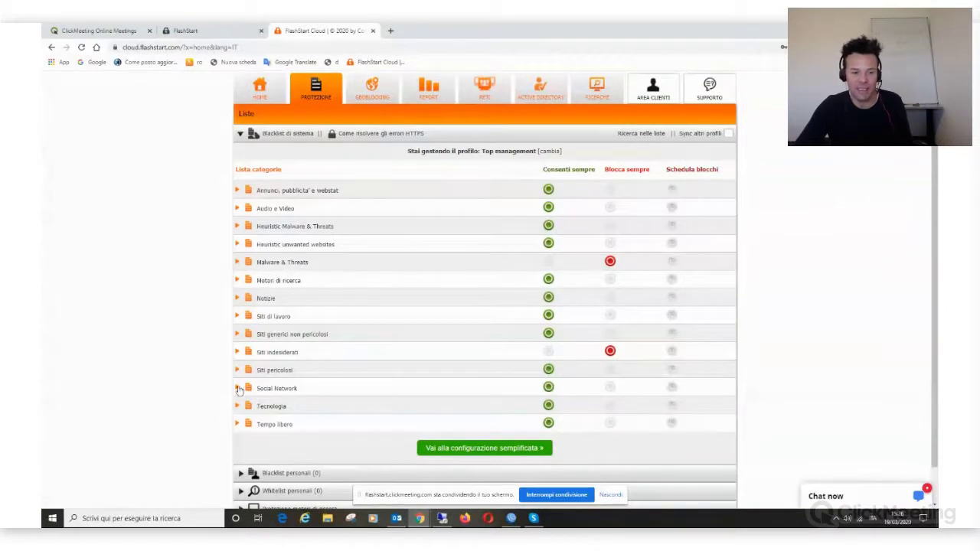
{"action": "left_click", "coordinate": [237, 351]}
{"action": "scroll", "coordinate": [302, 350], "scroll_direction": "down", "scroll_amount": 2}
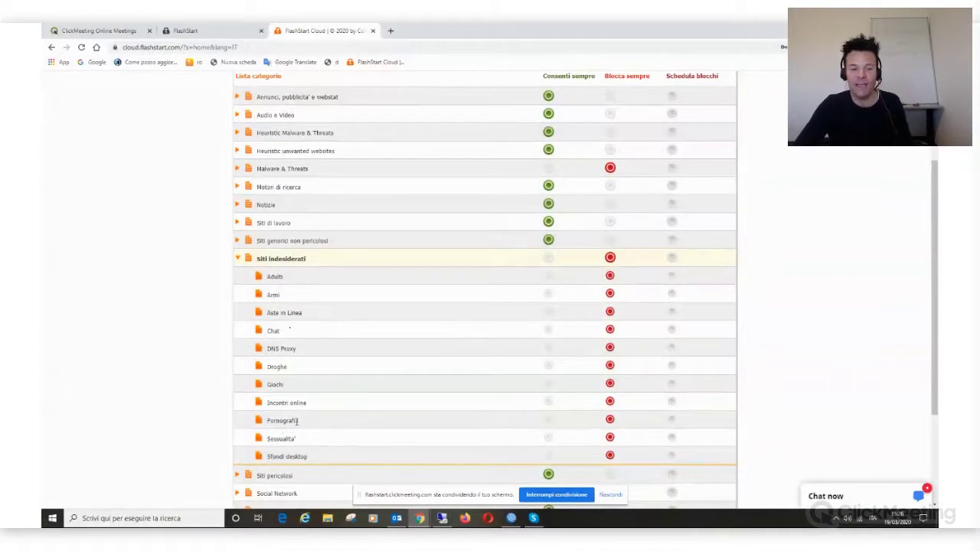
{"action": "left_click", "coordinate": [238, 260]}
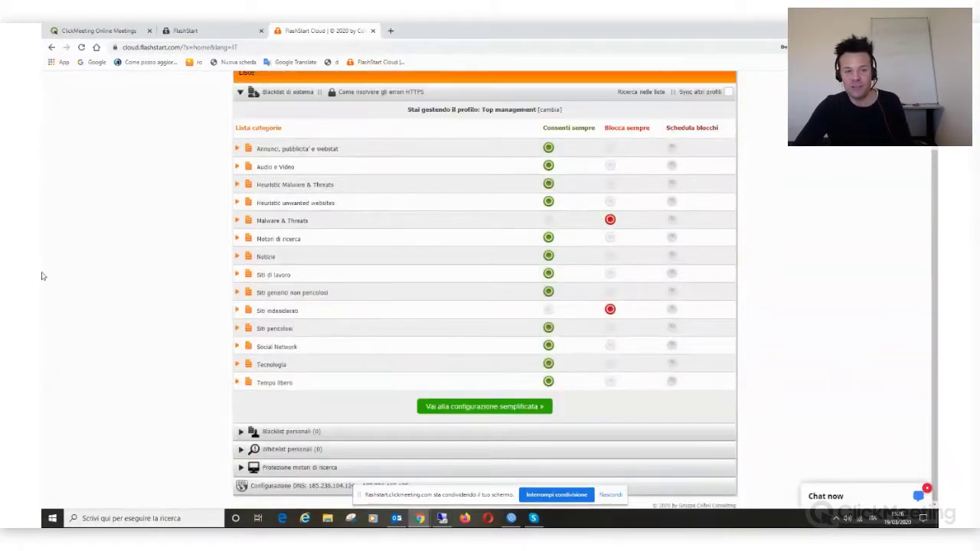
{"action": "left_click", "coordinate": [238, 221]}
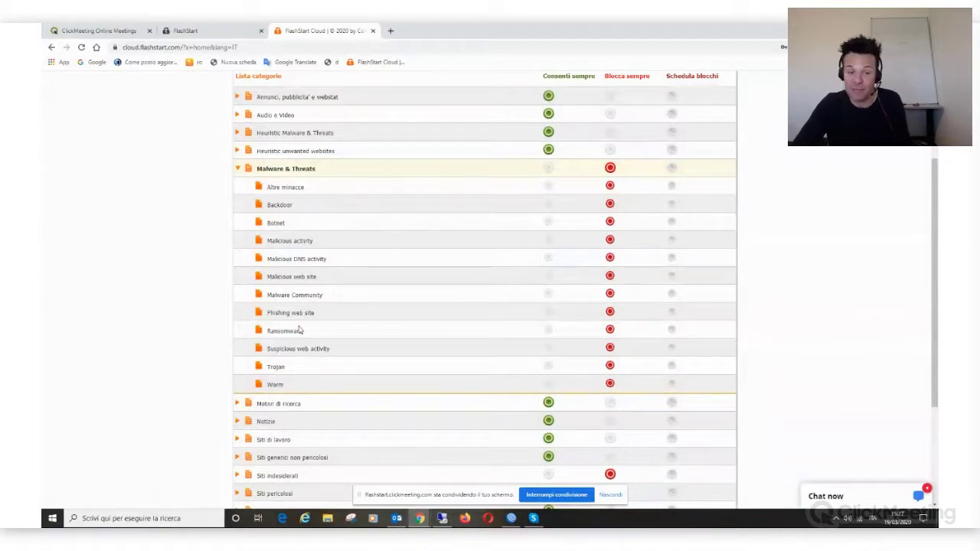
{"action": "left_click", "coordinate": [237, 168]}
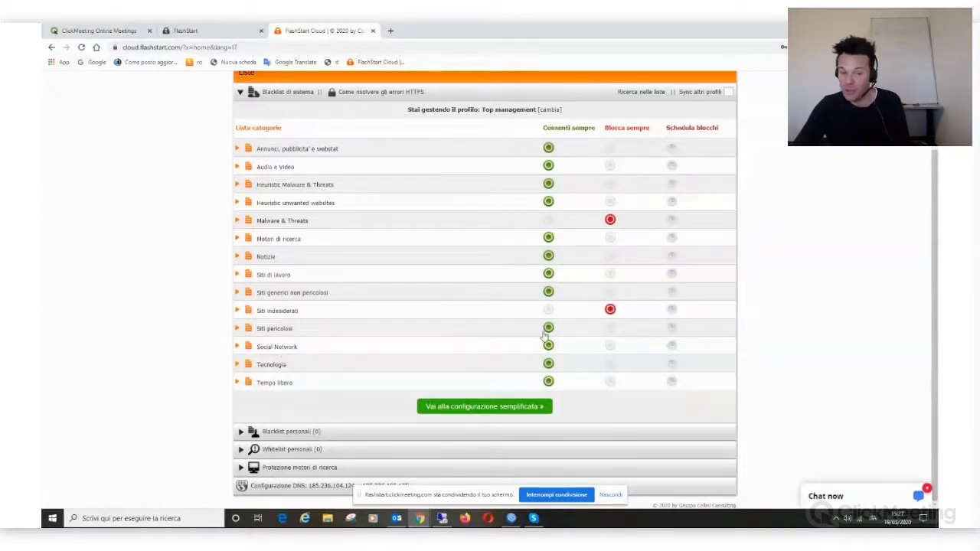
Step: Open Social Network scheduling and set the block window from 09:00 to 17:00
{"action": "left_click", "coordinate": [672, 348]}
{"action": "scroll", "coordinate": [746, 332], "scroll_direction": "down", "scroll_amount": 2}
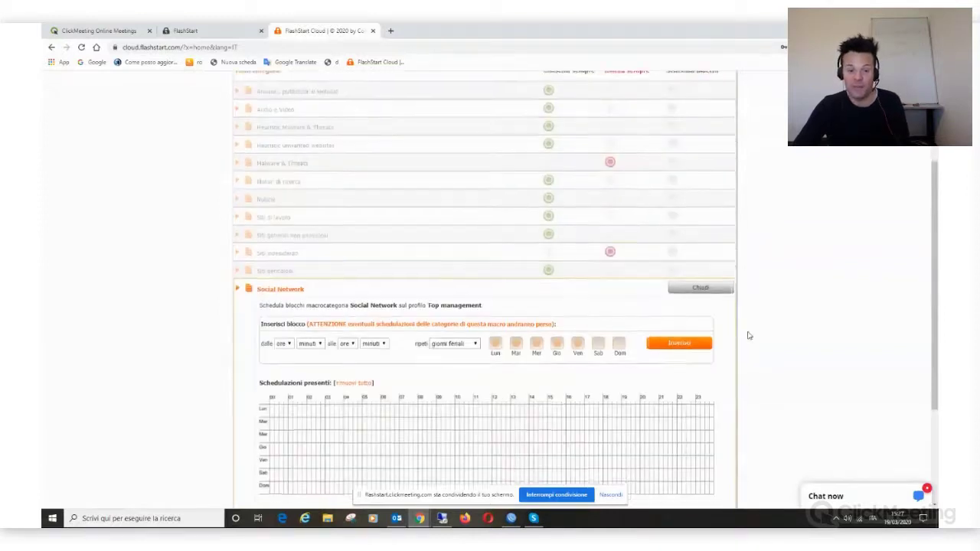
{"action": "left_click", "coordinate": [288, 259]}
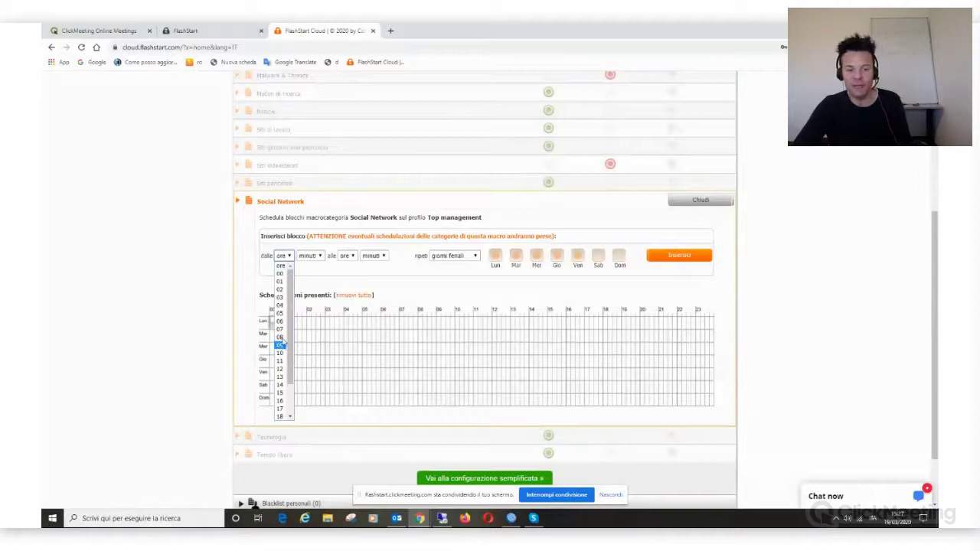
{"action": "left_click", "coordinate": [282, 344]}
{"action": "left_click", "coordinate": [310, 255]}
{"action": "left_click", "coordinate": [318, 273]}
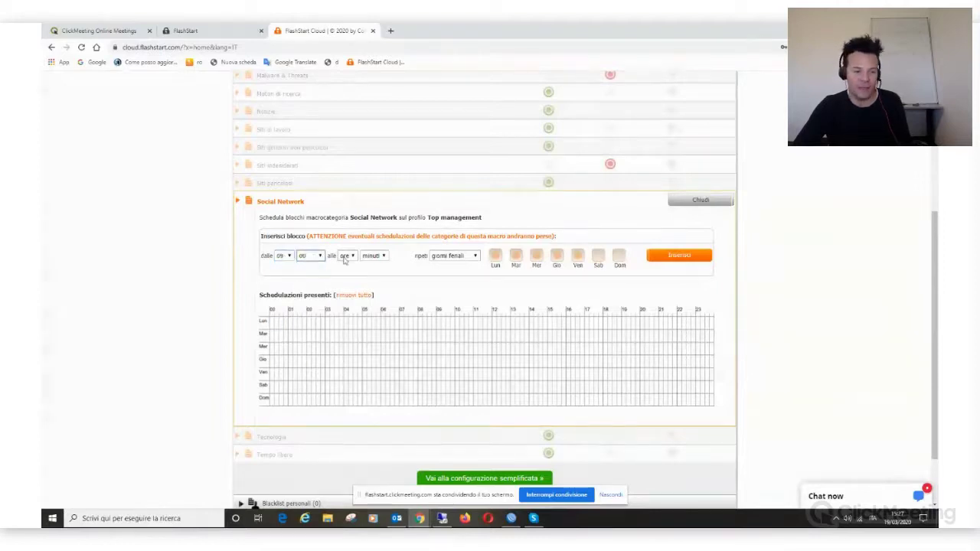
{"action": "left_click", "coordinate": [346, 255]}
{"action": "left_click", "coordinate": [344, 409]}
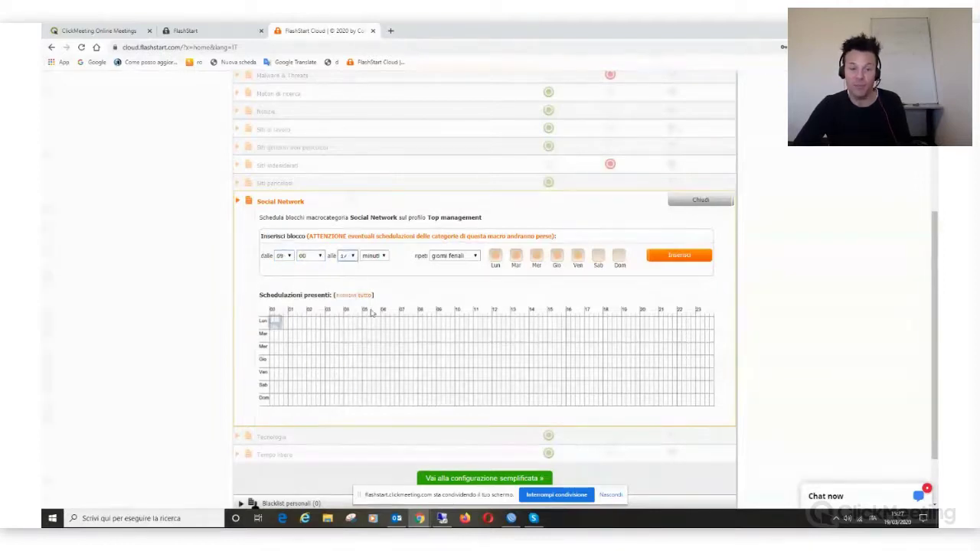
{"action": "left_click", "coordinate": [374, 256]}
{"action": "left_click", "coordinate": [376, 273]}
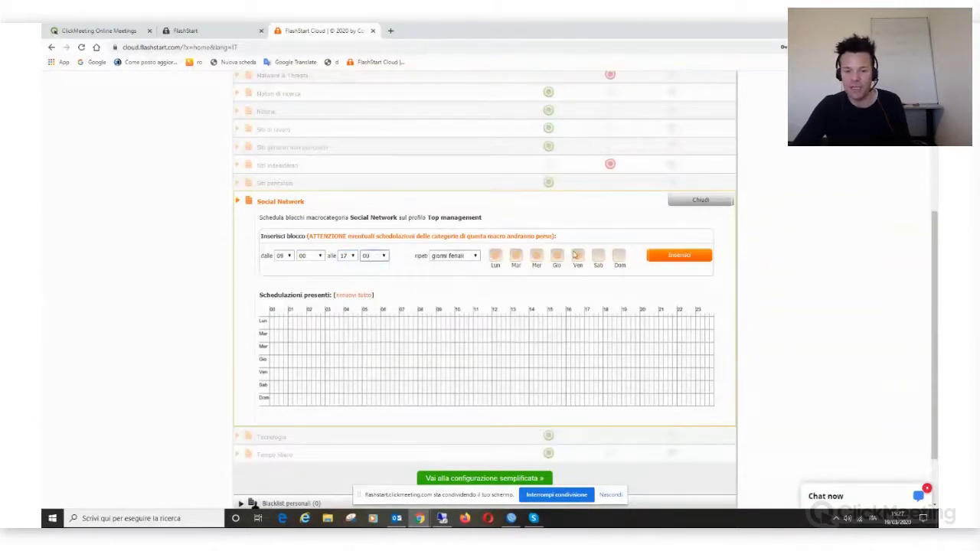
Step: Make the 09–17 block repeat every day, insert it into the schedule and close the panel
{"action": "left_click", "coordinate": [468, 260]}
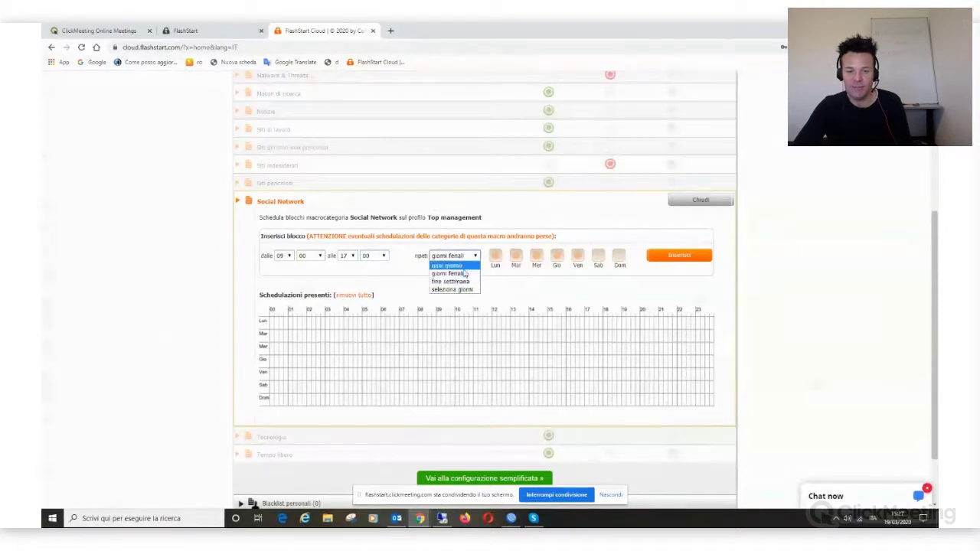
{"action": "left_click", "coordinate": [448, 266]}
{"action": "left_click", "coordinate": [687, 260]}
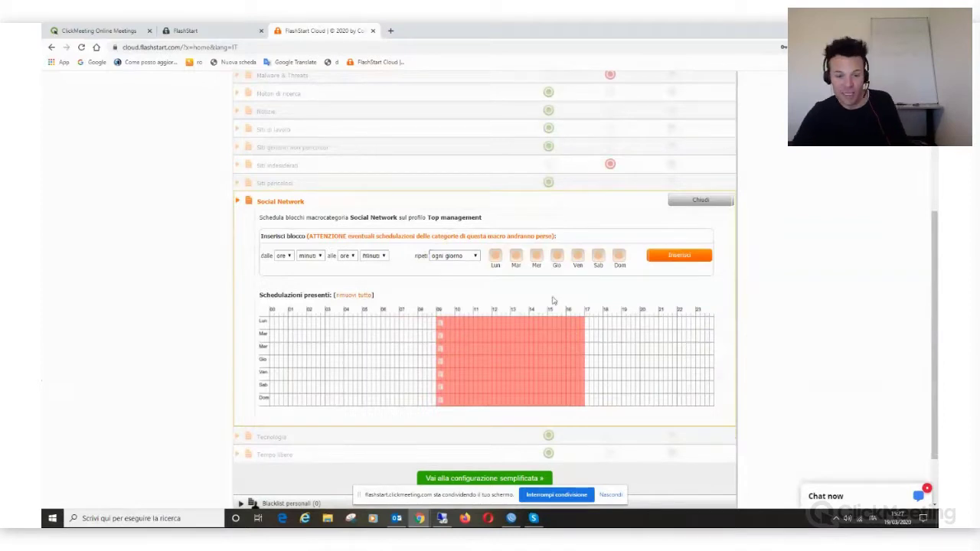
{"action": "mouse_move", "coordinate": [443, 326]}
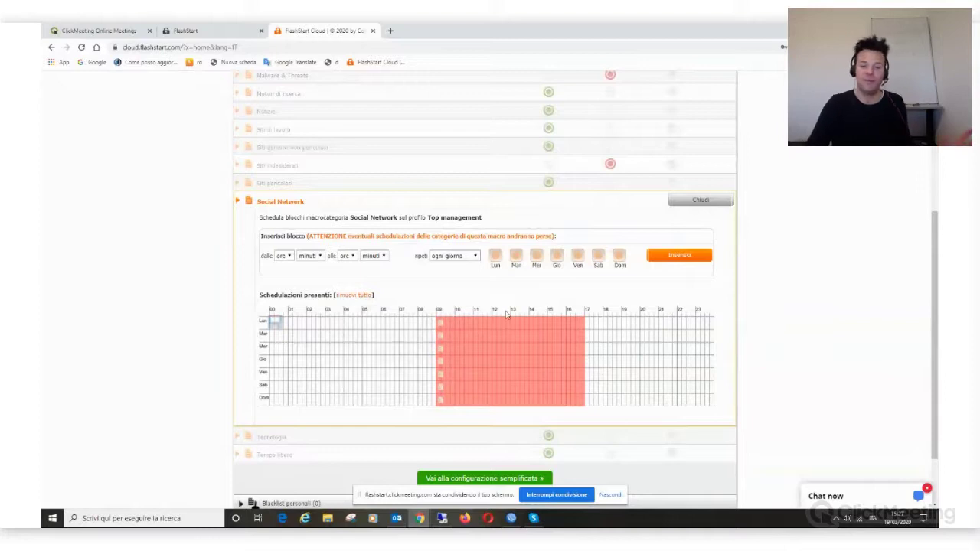
{"action": "left_click", "coordinate": [701, 201]}
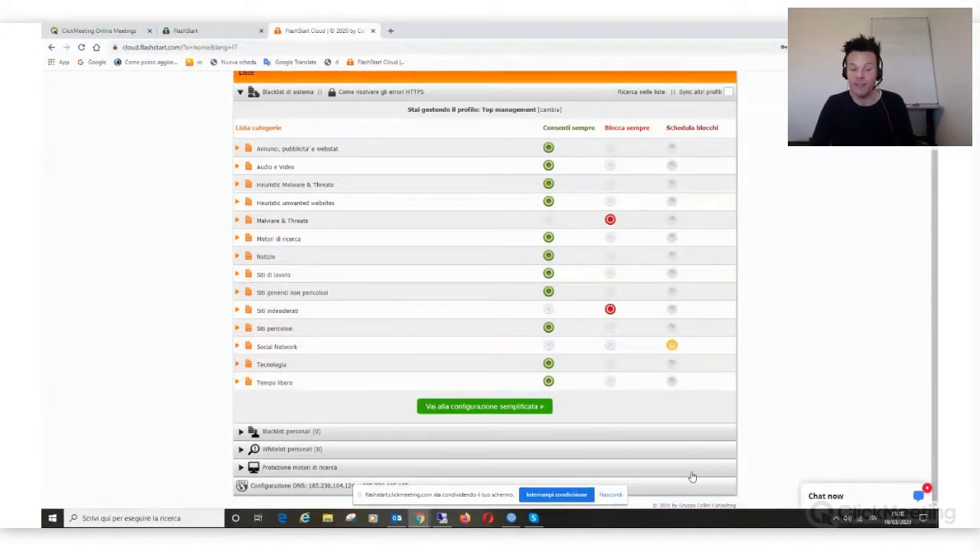
Step: Expand the personal blacklist and whitelist sections and set Social Network to Blocca sempre
{"action": "left_click", "coordinate": [312, 432]}
{"action": "scroll", "coordinate": [398, 404], "scroll_direction": "down", "scroll_amount": 1}
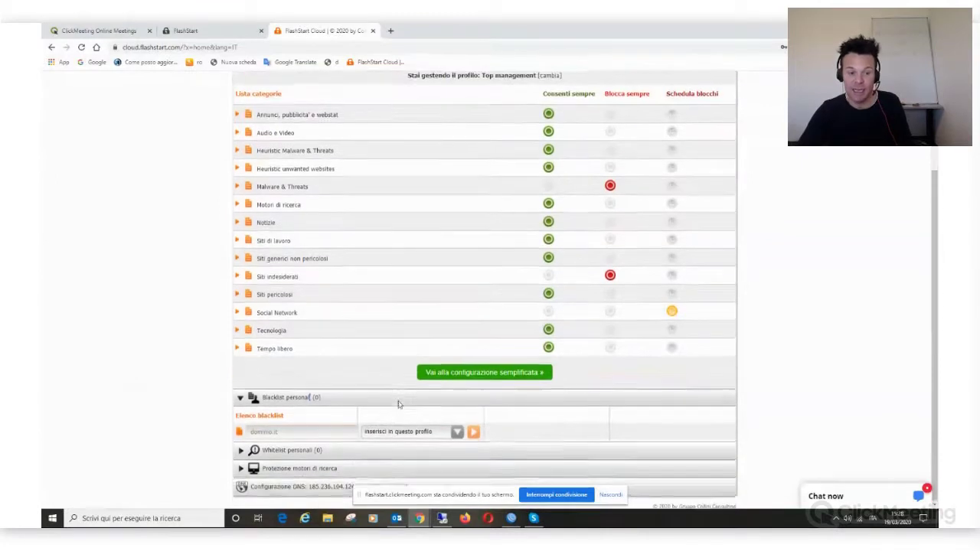
{"action": "left_click", "coordinate": [342, 433]}
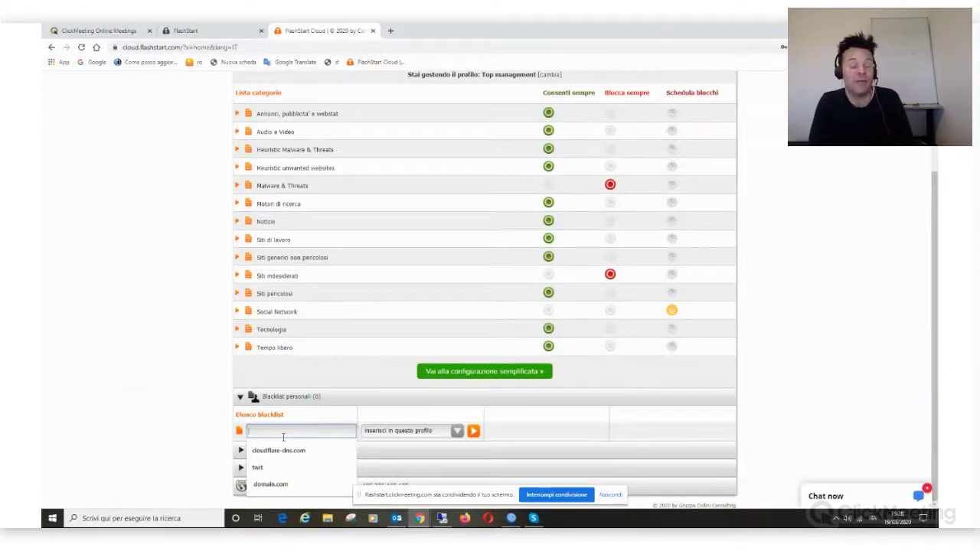
{"action": "left_click", "coordinate": [184, 437]}
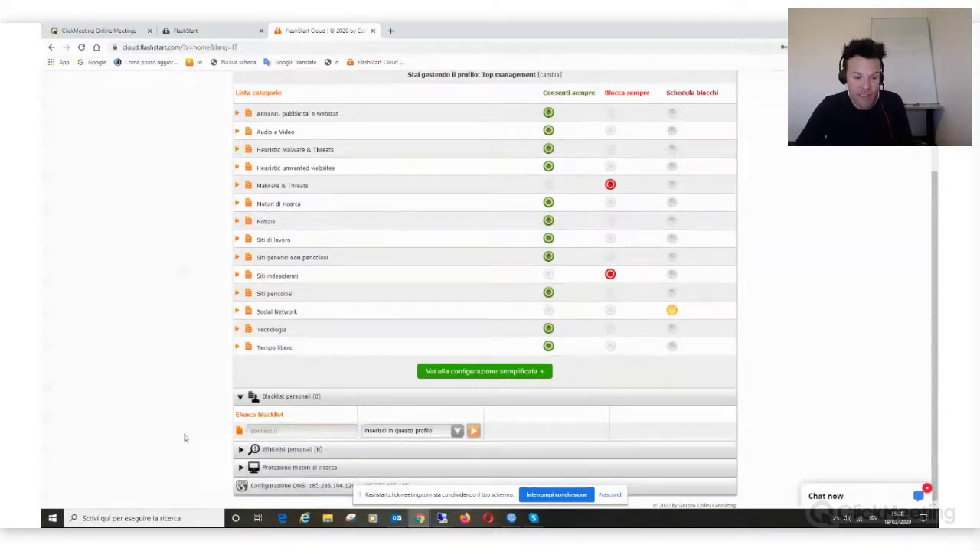
{"action": "left_click", "coordinate": [325, 454]}
{"action": "scroll", "coordinate": [593, 394], "scroll_direction": "down", "scroll_amount": 2}
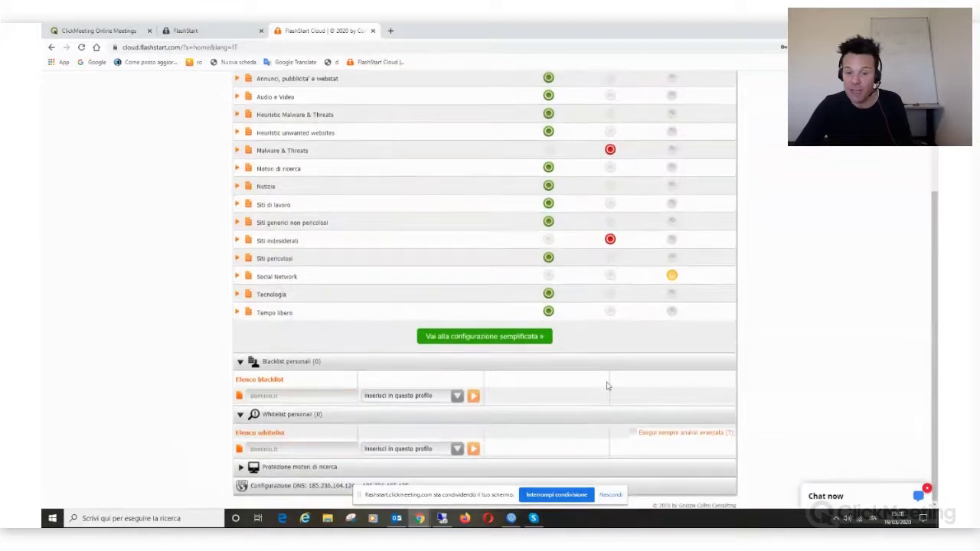
{"action": "left_click", "coordinate": [610, 275]}
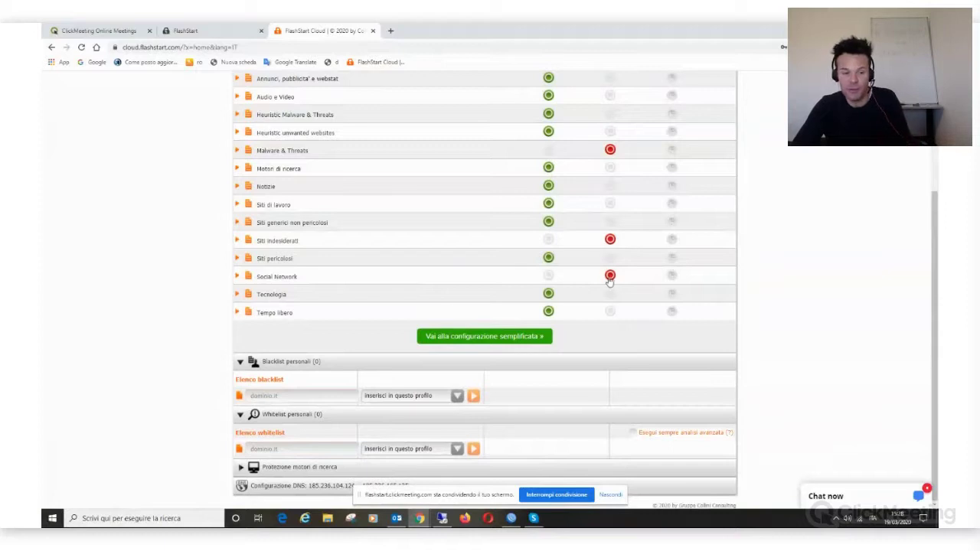
Step: Add linkedin.com to the personal whitelist and expand Protezione motori di ricerca
{"action": "left_click", "coordinate": [291, 449]}
{"action": "type", "text": "linke"}
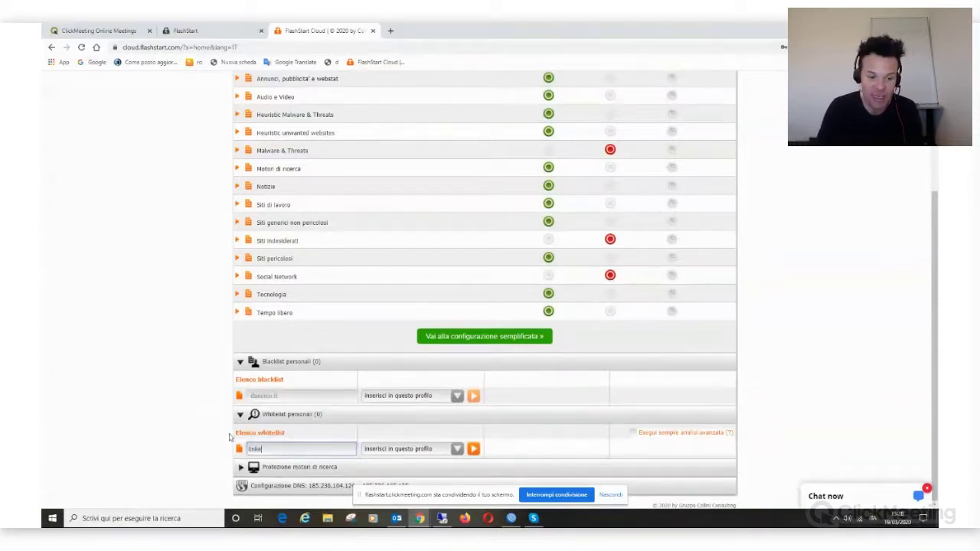
{"action": "type", "text": "din.com"}
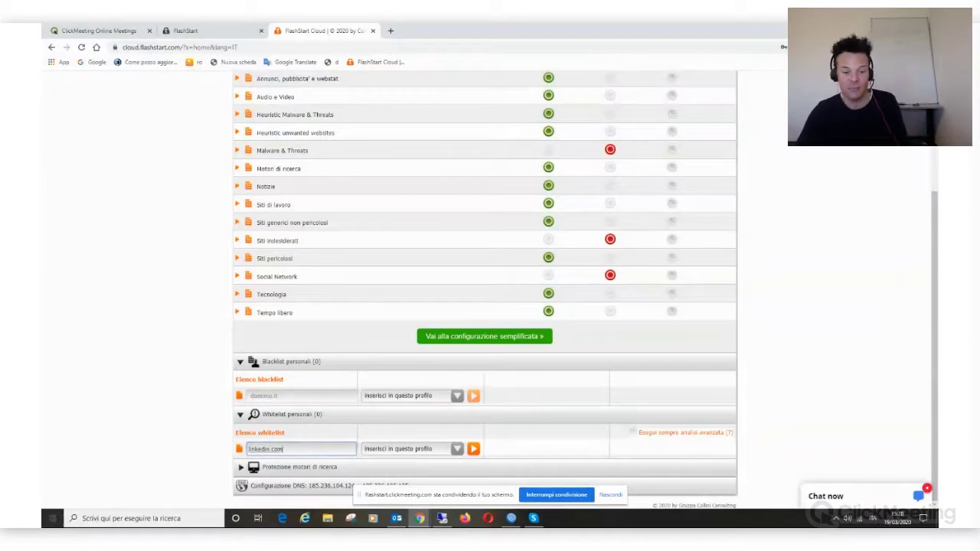
{"action": "left_click", "coordinate": [474, 450]}
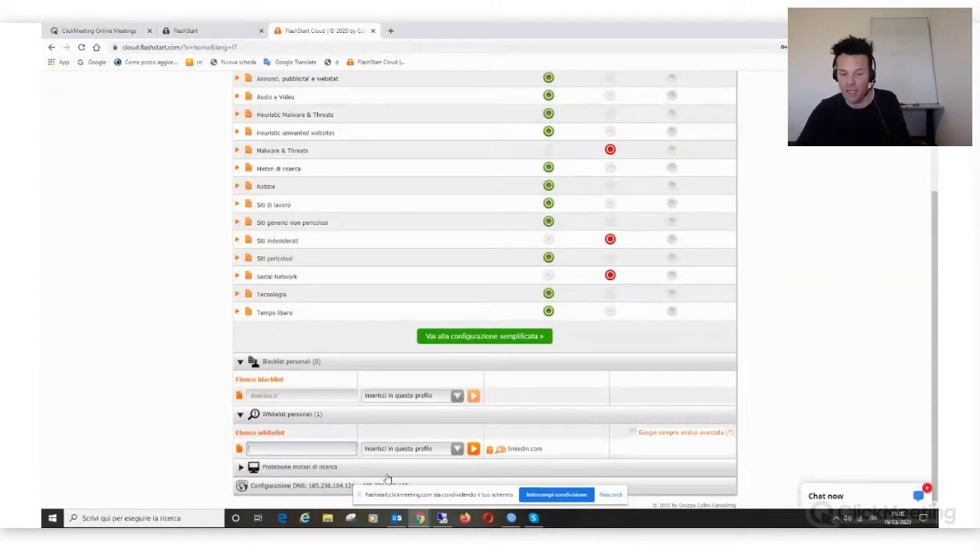
{"action": "left_click", "coordinate": [333, 469]}
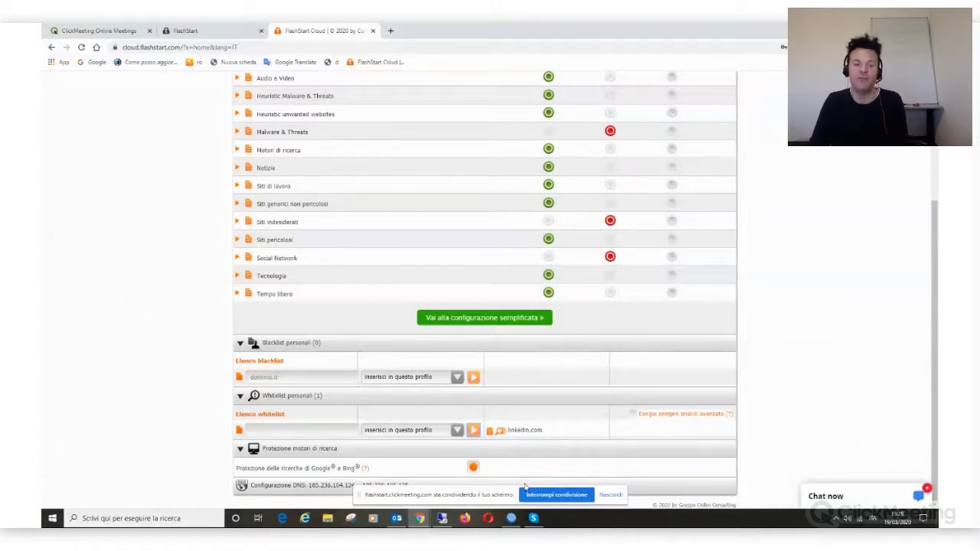
Step: Expand Siti pericolosi and set only its Frodi Coronavirus subcategory to Blocca sempre
{"action": "scroll", "coordinate": [460, 368], "scroll_direction": "up", "scroll_amount": 3}
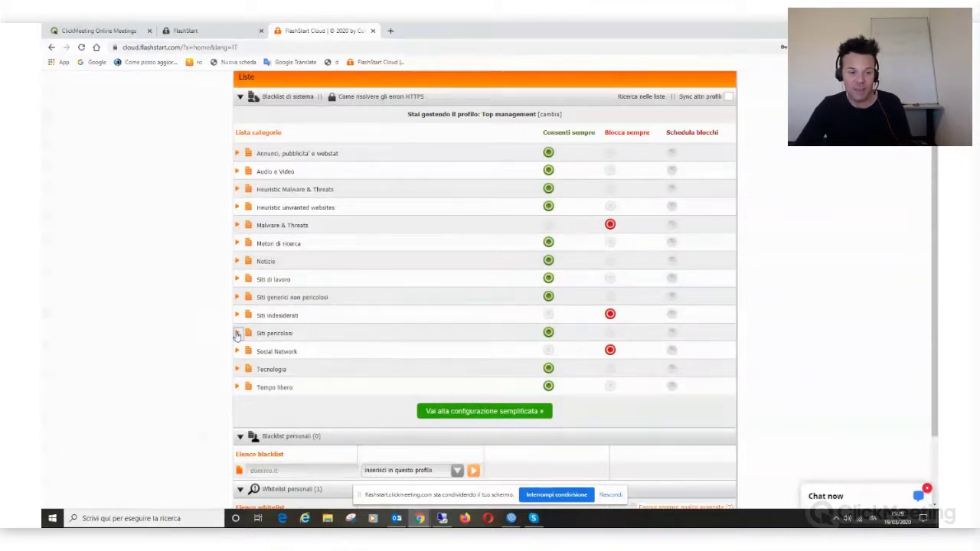
{"action": "left_click", "coordinate": [238, 333]}
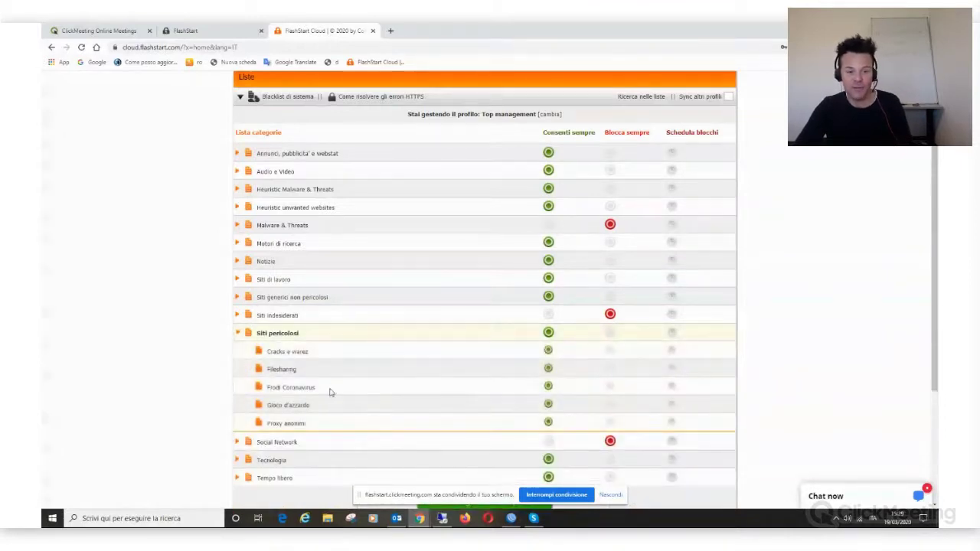
{"action": "left_click", "coordinate": [610, 386]}
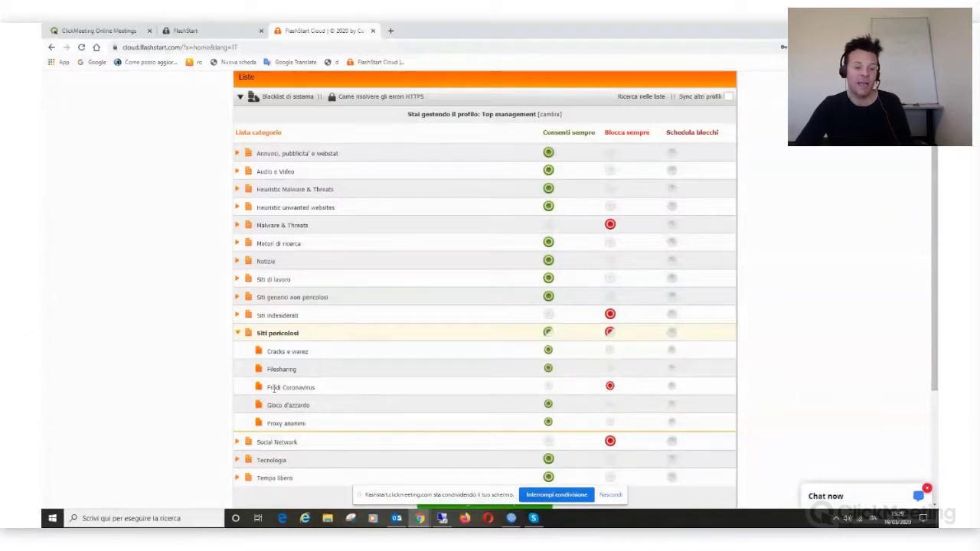
{"action": "left_click_drag", "start_coordinate": [268, 388], "coordinate": [364, 385]}
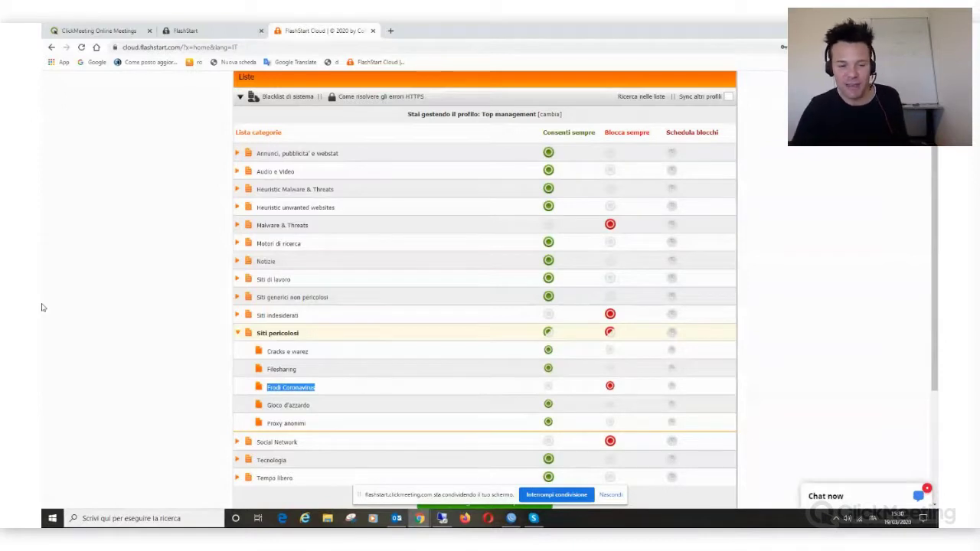
{"action": "scroll", "coordinate": [42, 225], "scroll_direction": "up", "scroll_amount": 2}
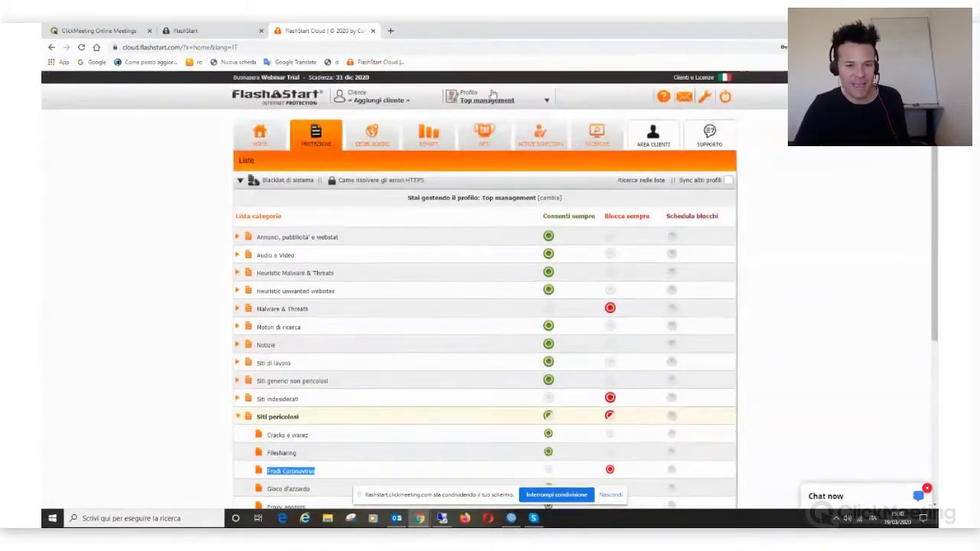
Step: Open the Geoblocking page, with every region allowed, and check it in the ClickMeeting window
{"action": "left_click", "coordinate": [362, 140]}
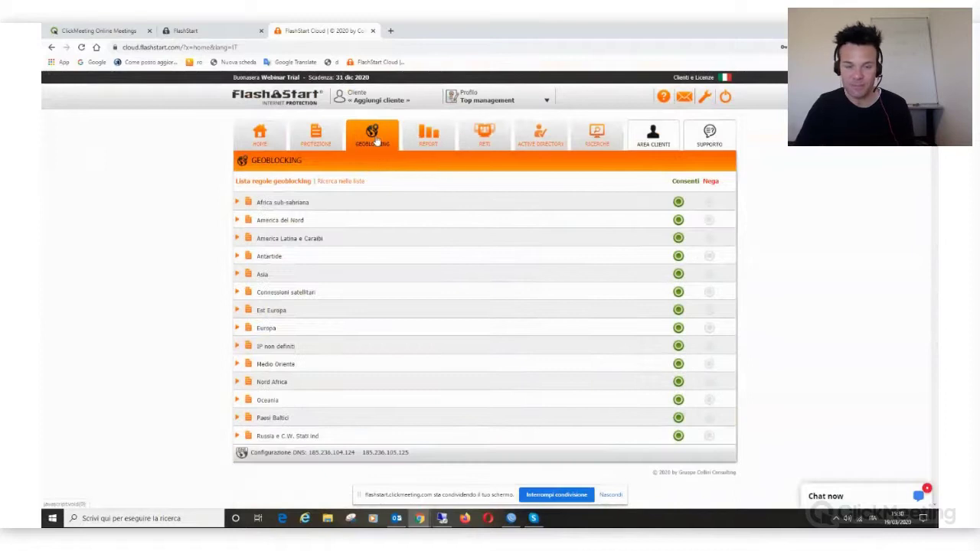
{"action": "key", "text": "alt+Tab"}
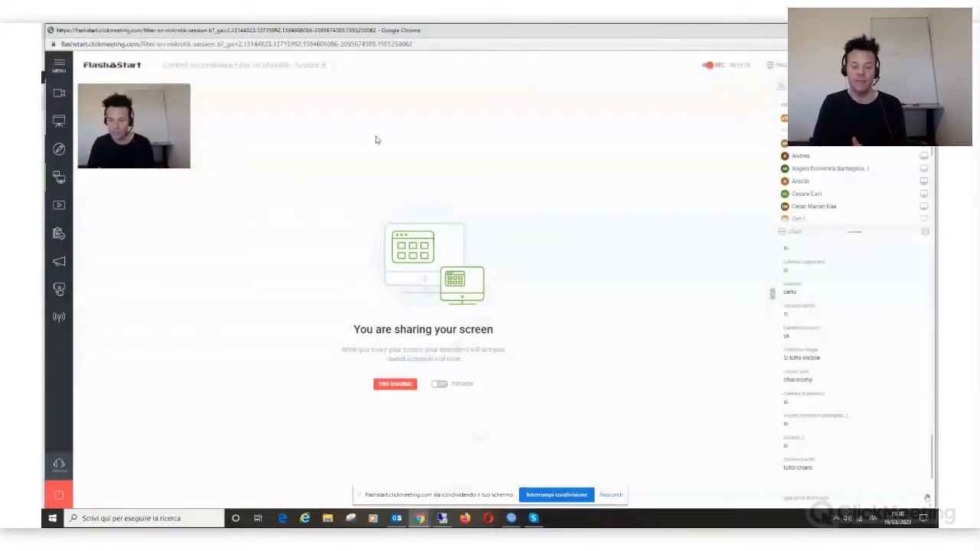
{"action": "key", "text": "alt+Tab"}
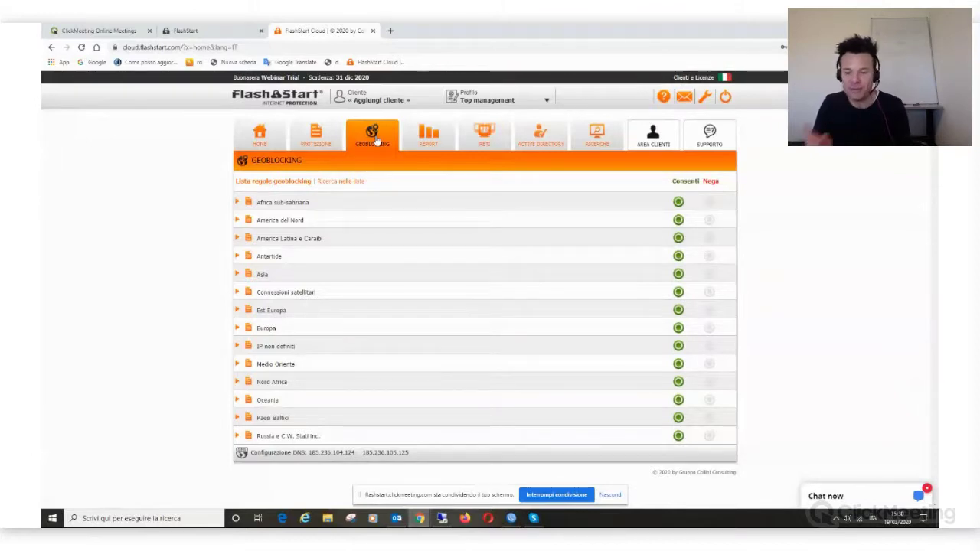
{"action": "key", "text": "alt+Tab"}
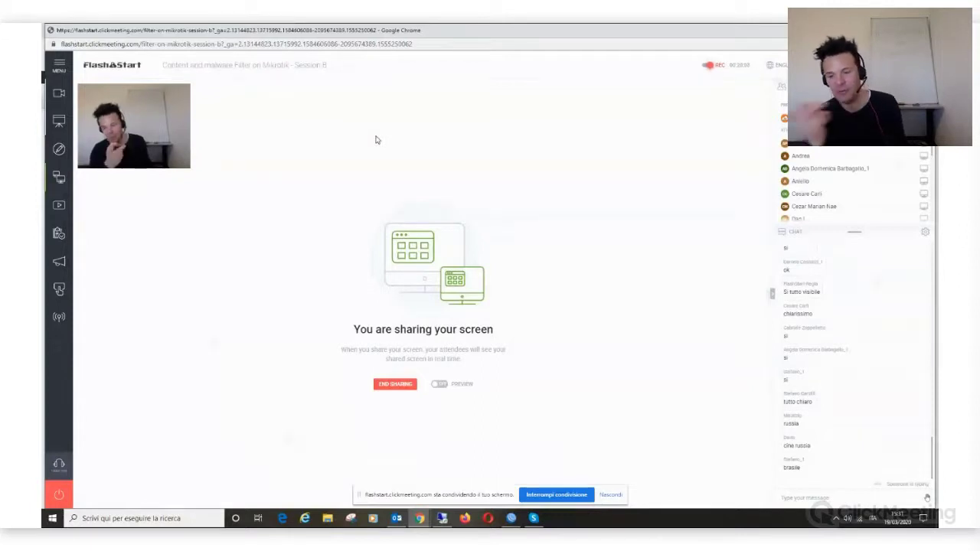
{"action": "key", "text": "alt+Tab"}
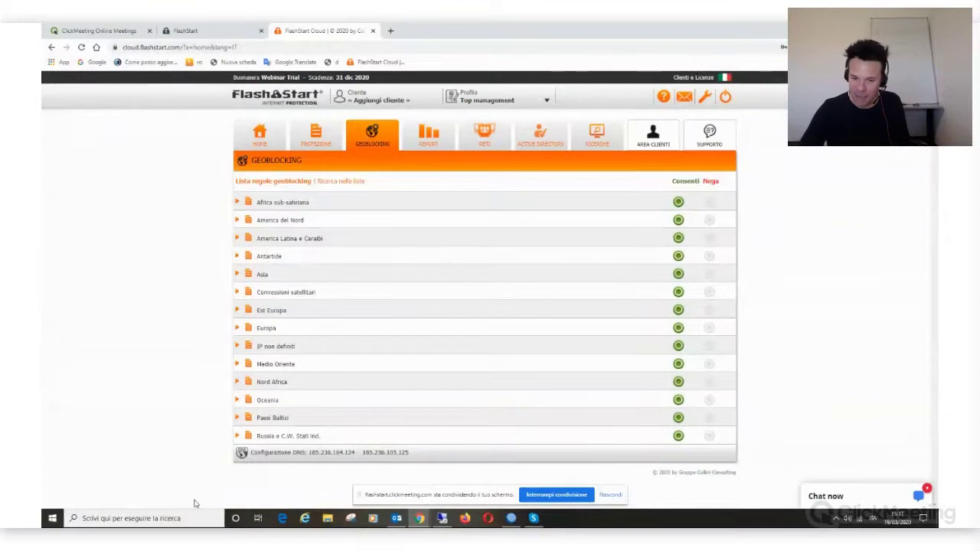
Step: Deny the Russia e C.W. Stati ind. region but re-allow Georgia and Russian Federation
{"action": "left_click", "coordinate": [711, 439]}
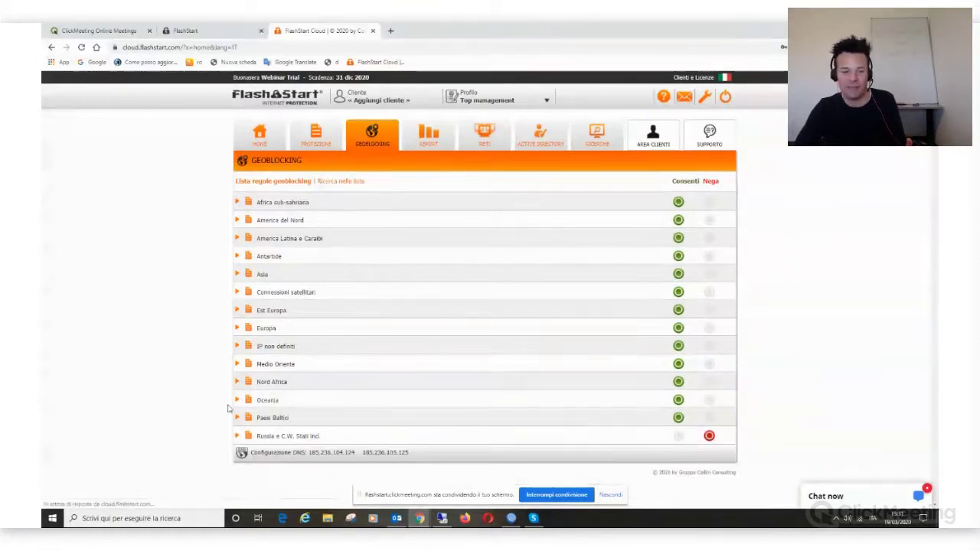
{"action": "left_click", "coordinate": [236, 436]}
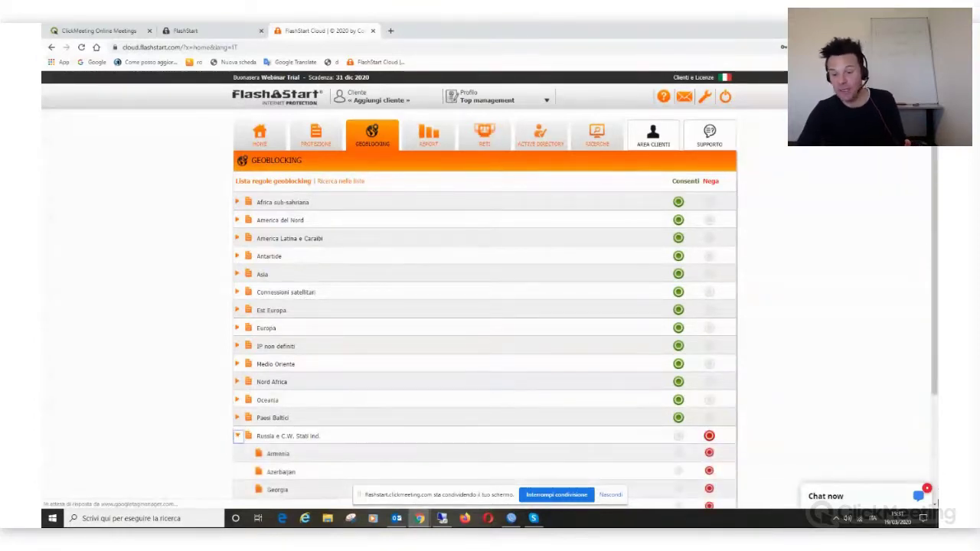
{"action": "scroll", "coordinate": [842, 413], "scroll_direction": "down", "scroll_amount": 2}
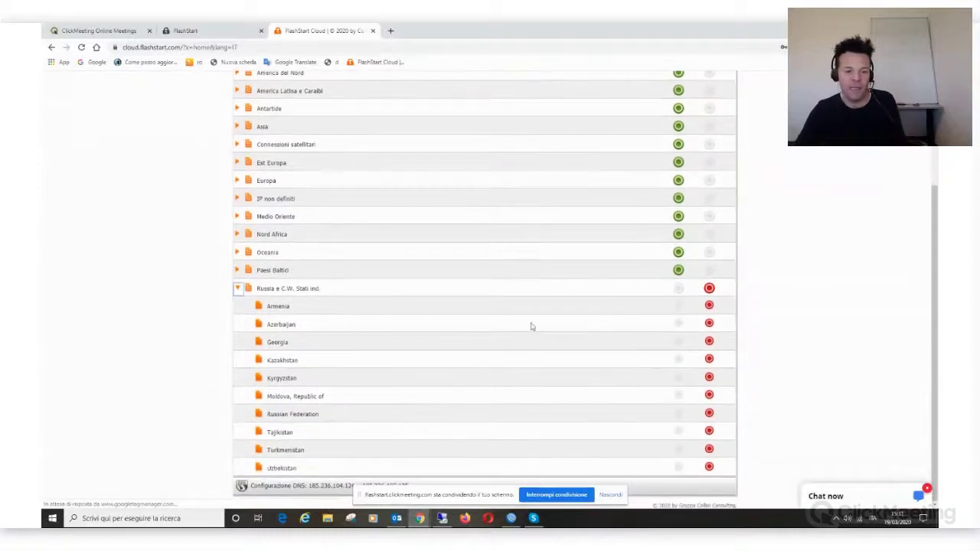
{"action": "left_click", "coordinate": [678, 341]}
{"action": "left_click", "coordinate": [678, 413]}
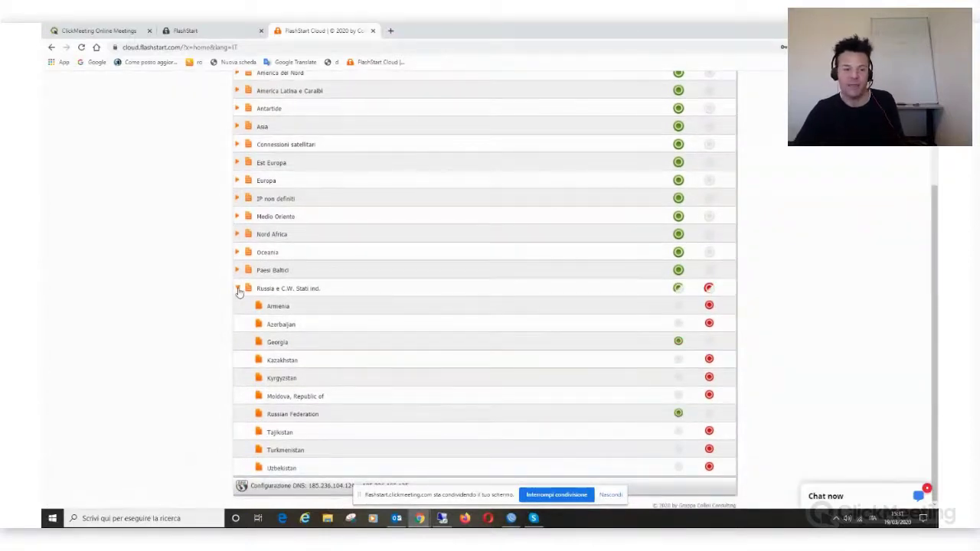
{"action": "left_click", "coordinate": [239, 289]}
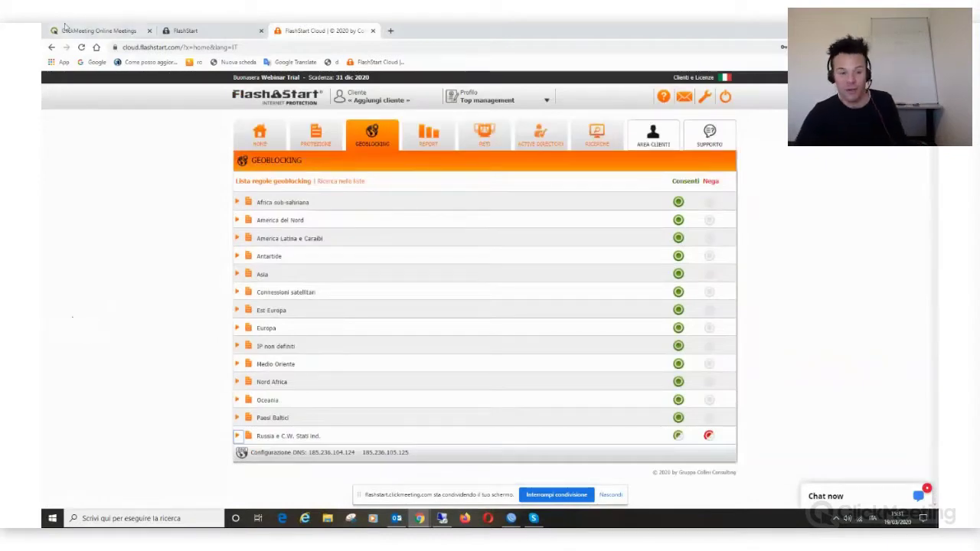
Step: Deny Ukraine and Belarus under Est Europa, plus Connessioni satellitari and IP non definiti
{"action": "left_click", "coordinate": [236, 310]}
{"action": "scroll", "coordinate": [727, 427], "scroll_direction": "down", "scroll_amount": 1}
{"action": "scroll", "coordinate": [731, 425], "scroll_direction": "down", "scroll_amount": 1}
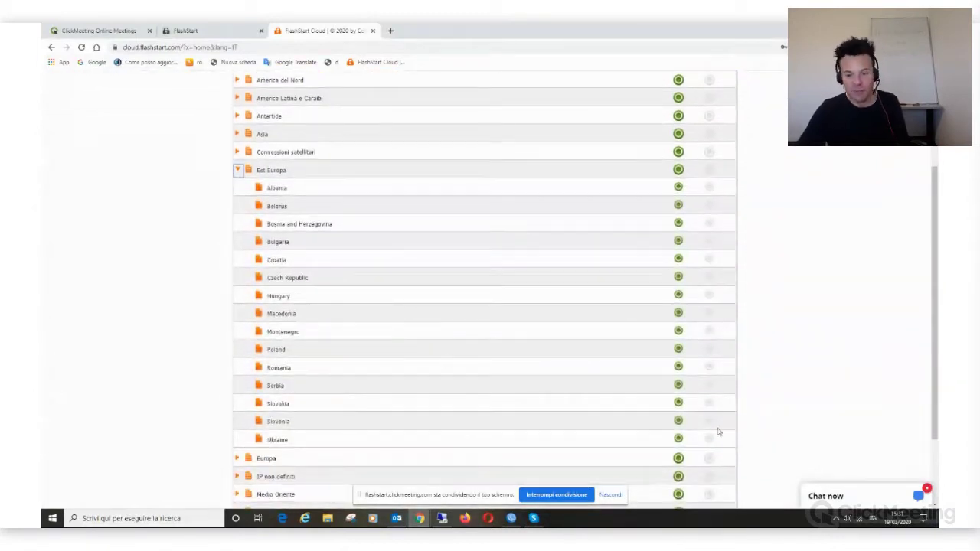
{"action": "left_click", "coordinate": [709, 438]}
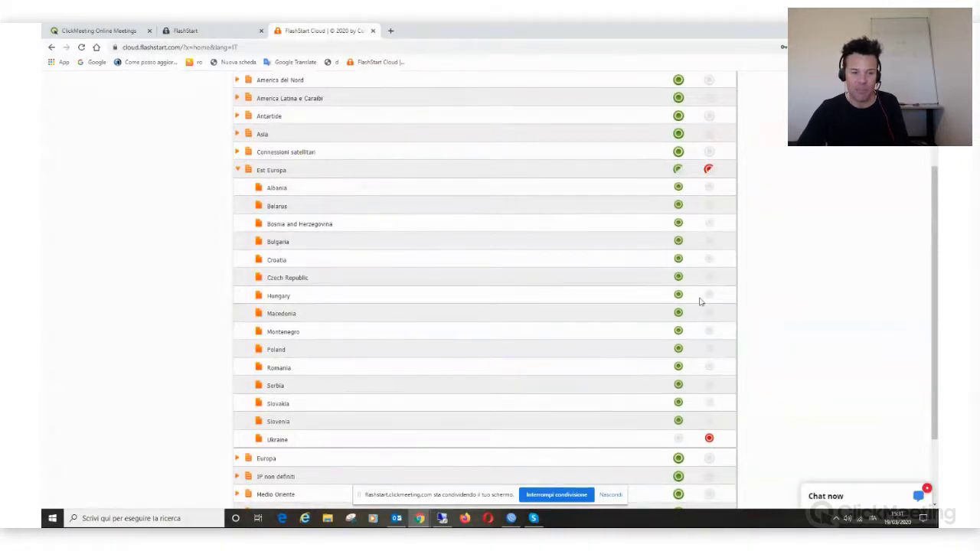
{"action": "left_click", "coordinate": [709, 208]}
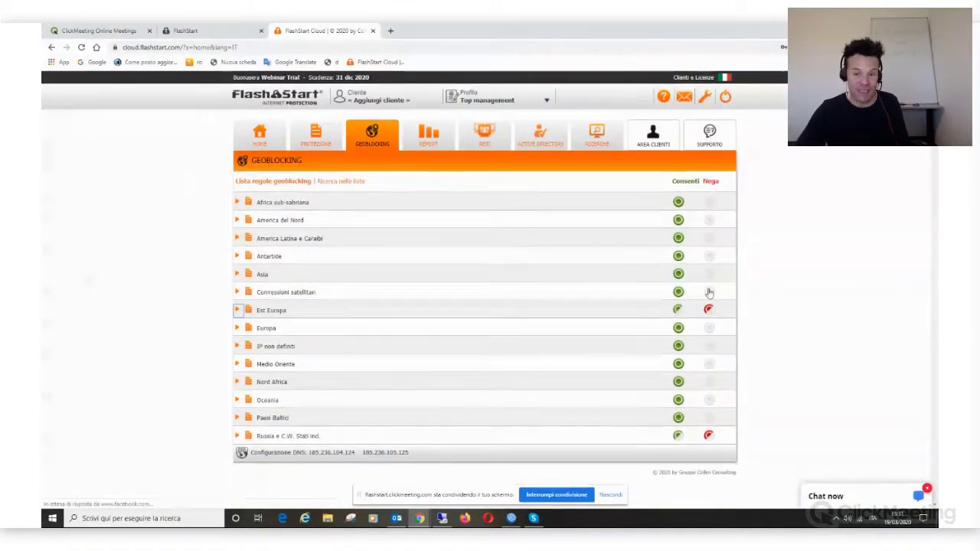
{"action": "left_click", "coordinate": [709, 292]}
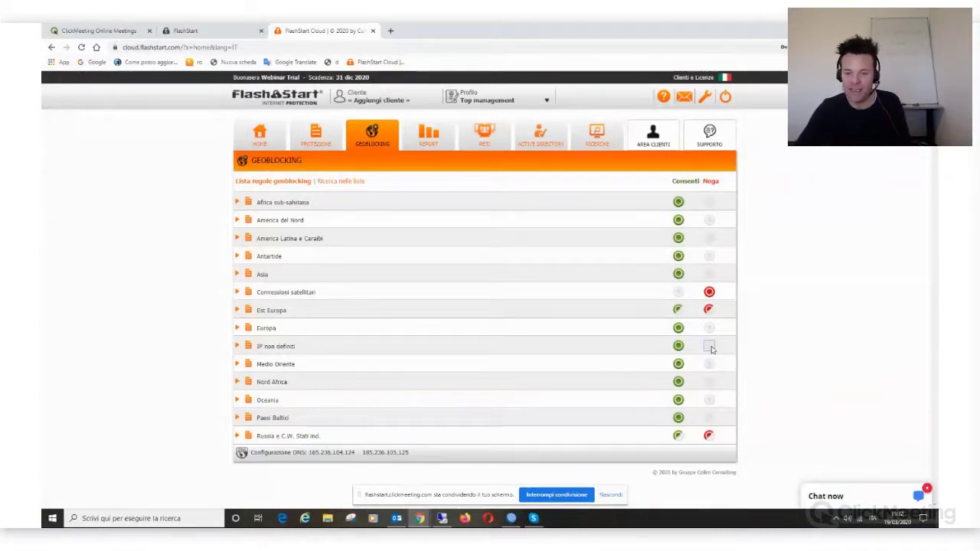
{"action": "left_click", "coordinate": [710, 347]}
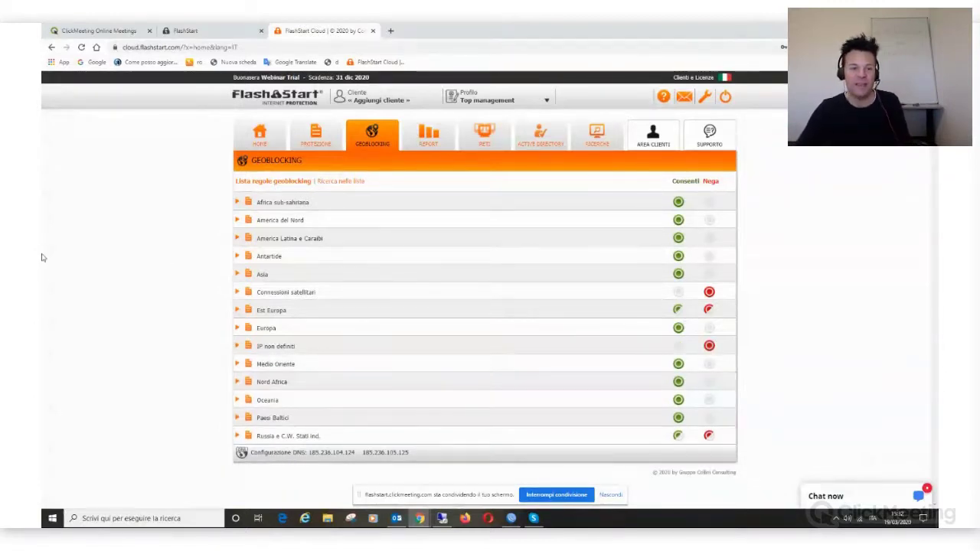
Step: Review the Active Directory integration status via Prosegui, then open the Ricerche DNS search page
{"action": "left_click", "coordinate": [431, 134]}
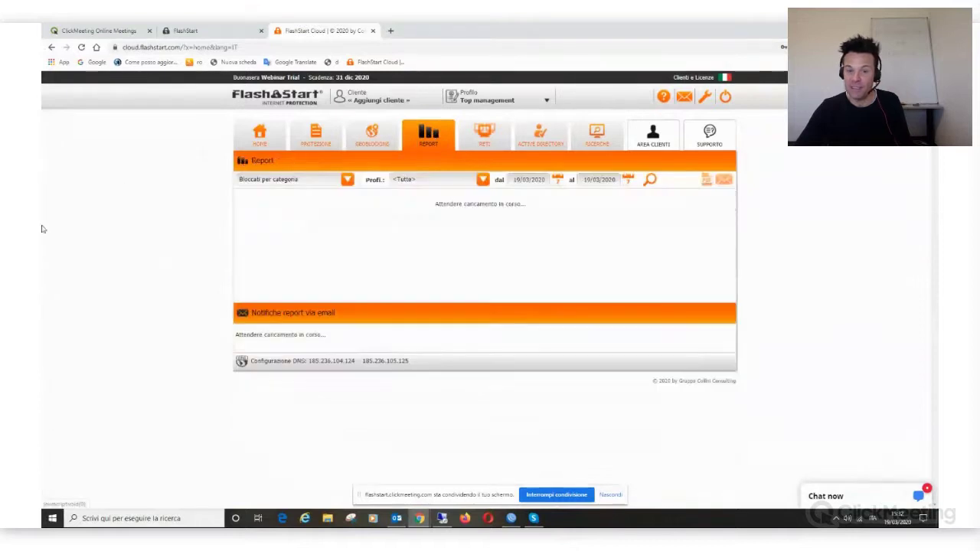
{"action": "left_click", "coordinate": [548, 146]}
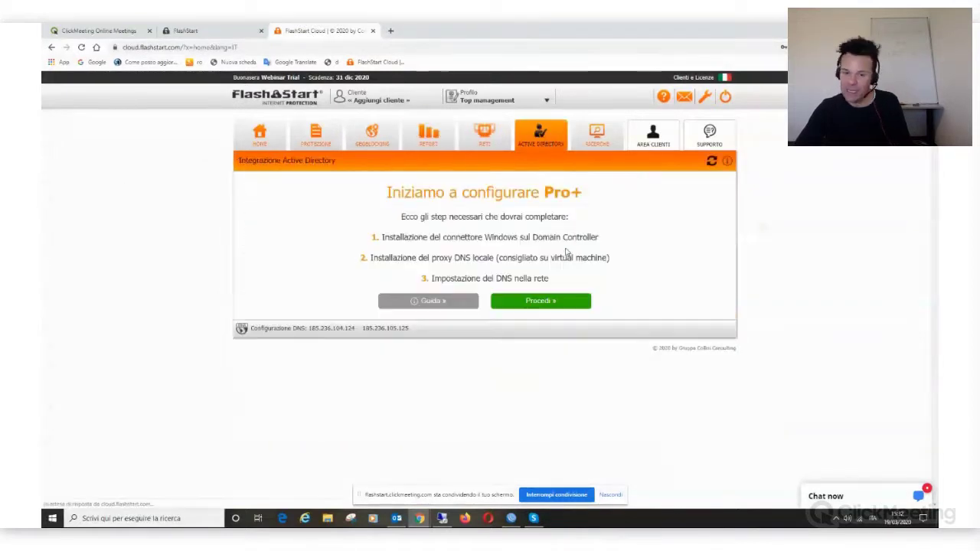
{"action": "left_click", "coordinate": [529, 302]}
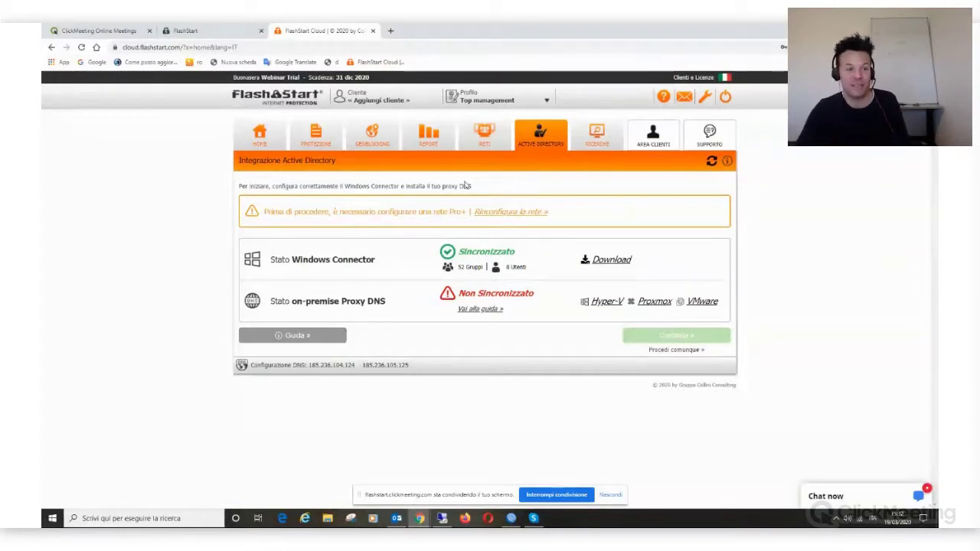
{"action": "left_click", "coordinate": [599, 148]}
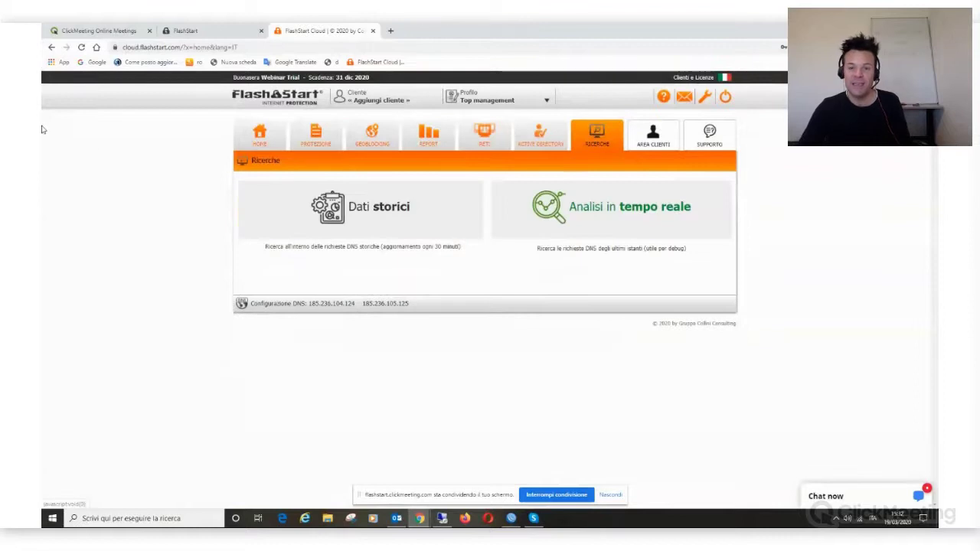
Step: Switch from Dati storici to Analisi in tempo reale and show the Strumenti tools list
{"action": "left_click", "coordinate": [420, 240]}
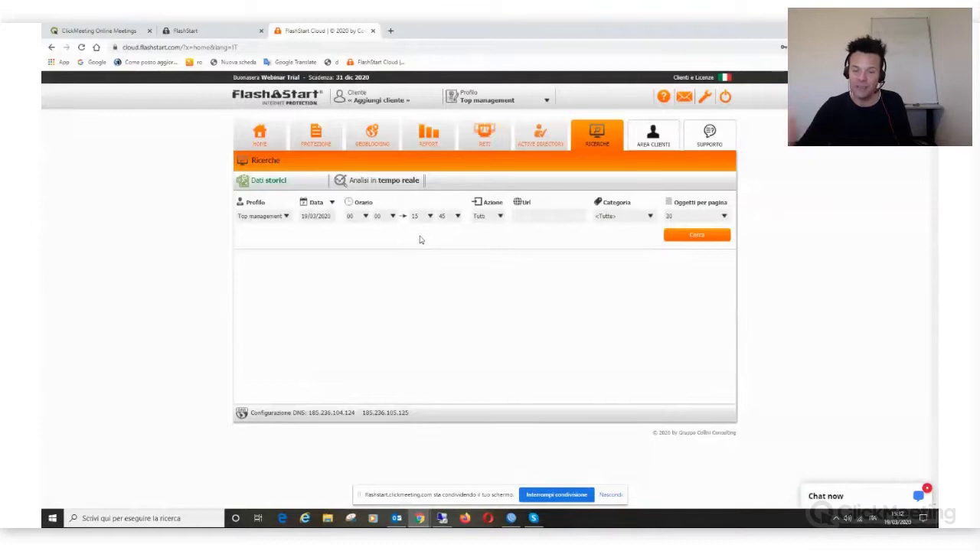
{"action": "left_click", "coordinate": [397, 183]}
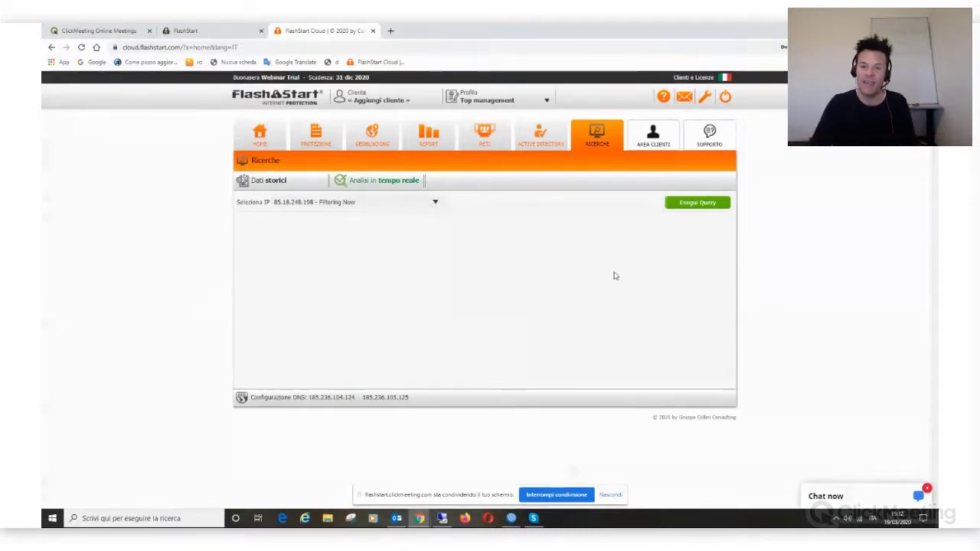
{"action": "left_click", "coordinate": [704, 96]}
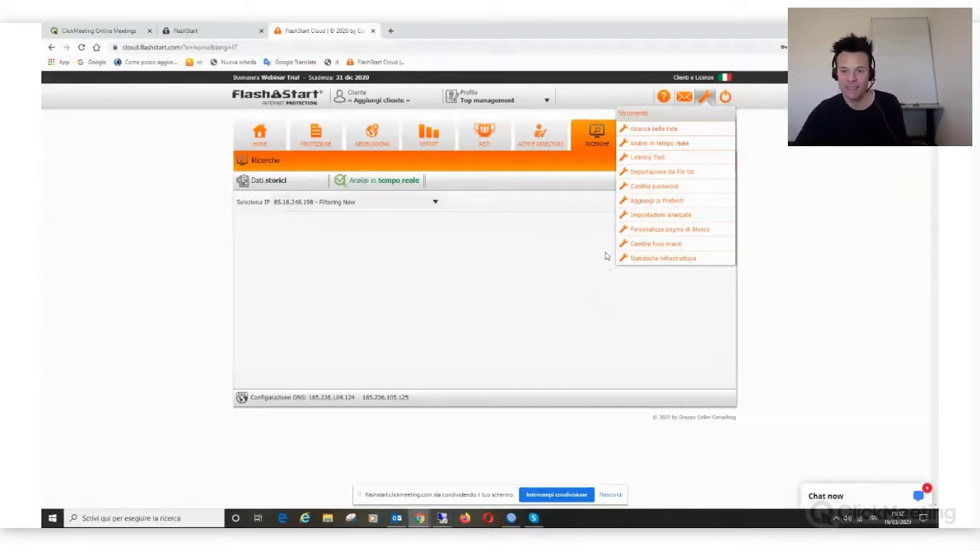
Step: Open Statistiche infrastruttura in another tab, then return to bring up Importazione da file txt
{"action": "left_click", "coordinate": [657, 259]}
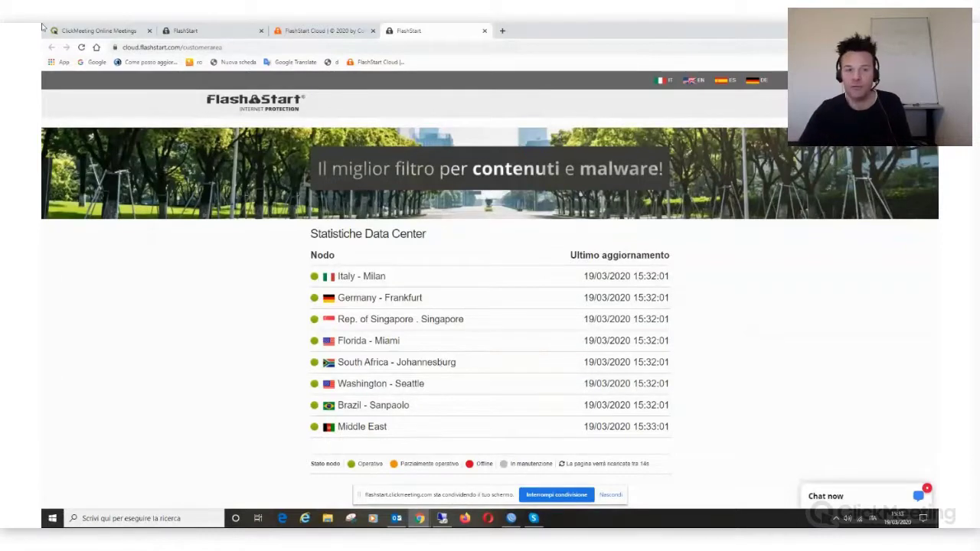
{"action": "key", "text": "ctrl+shift+Tab"}
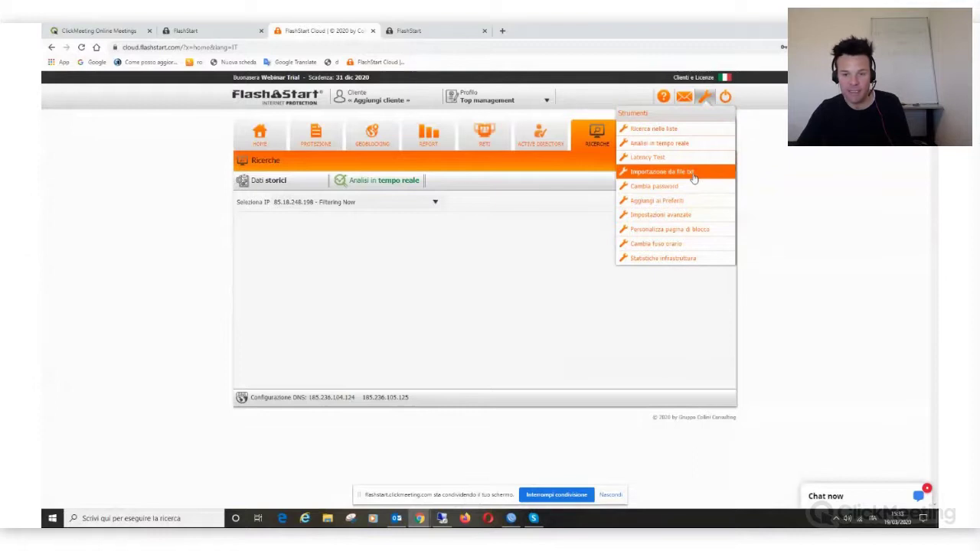
{"action": "left_click", "coordinate": [693, 173]}
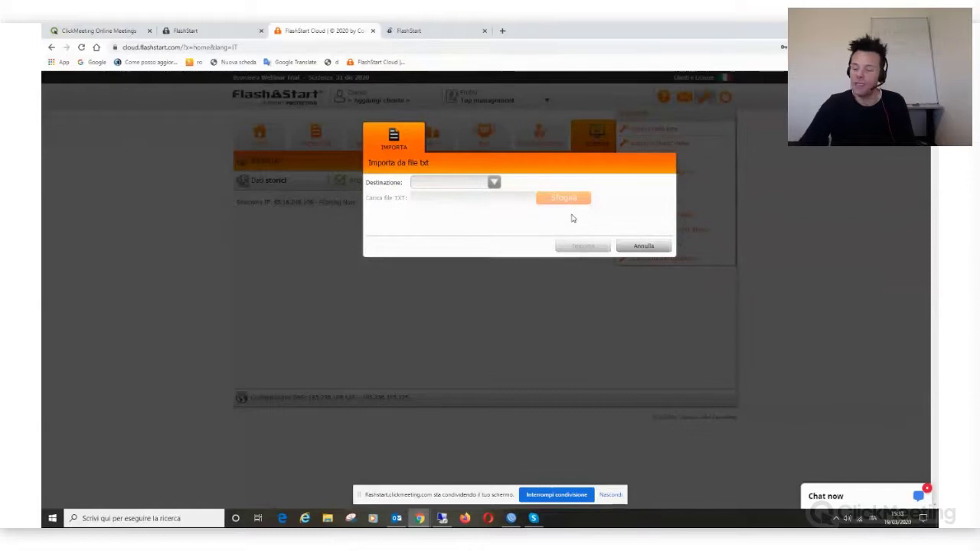
Step: Set the TXT import destination to Blacklist personali
{"action": "left_click", "coordinate": [494, 187]}
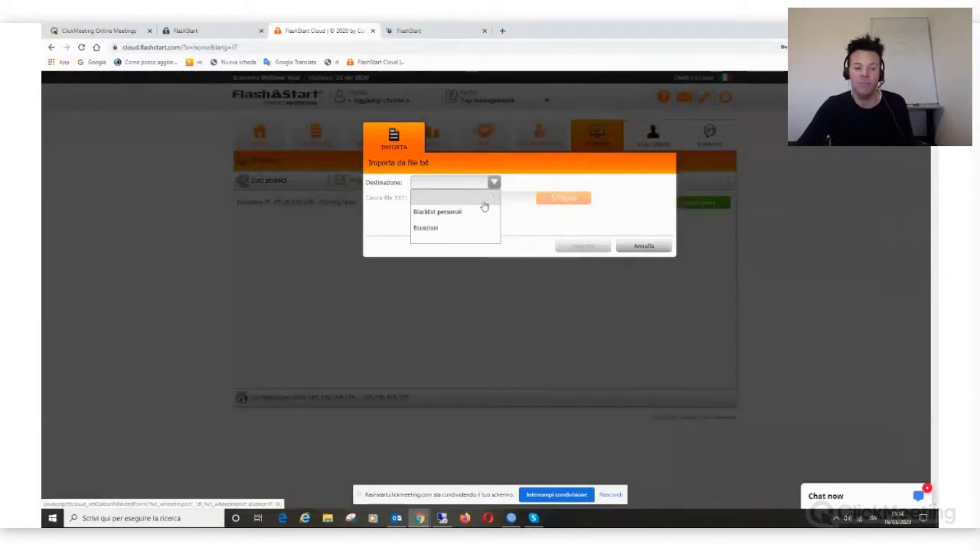
{"action": "left_click", "coordinate": [468, 211]}
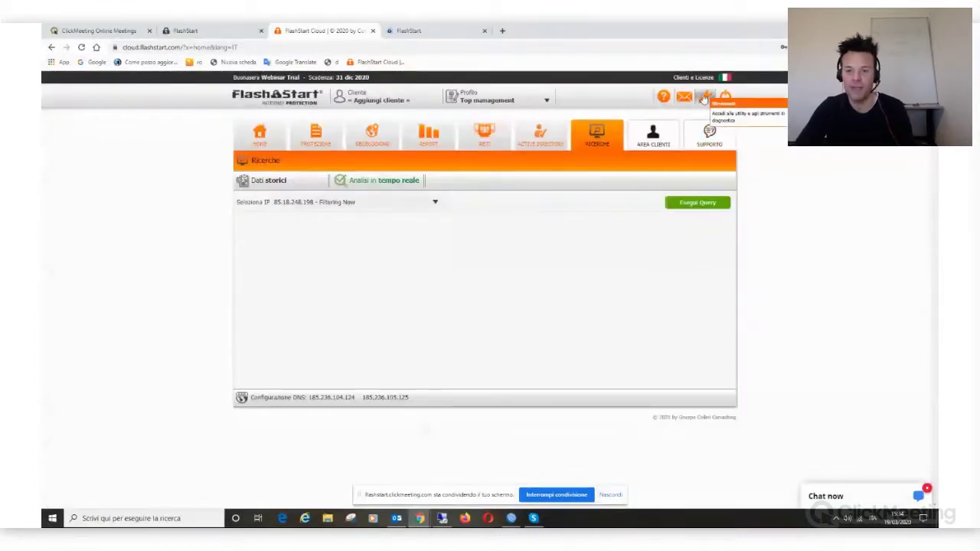
{"action": "left_click", "coordinate": [704, 98]}
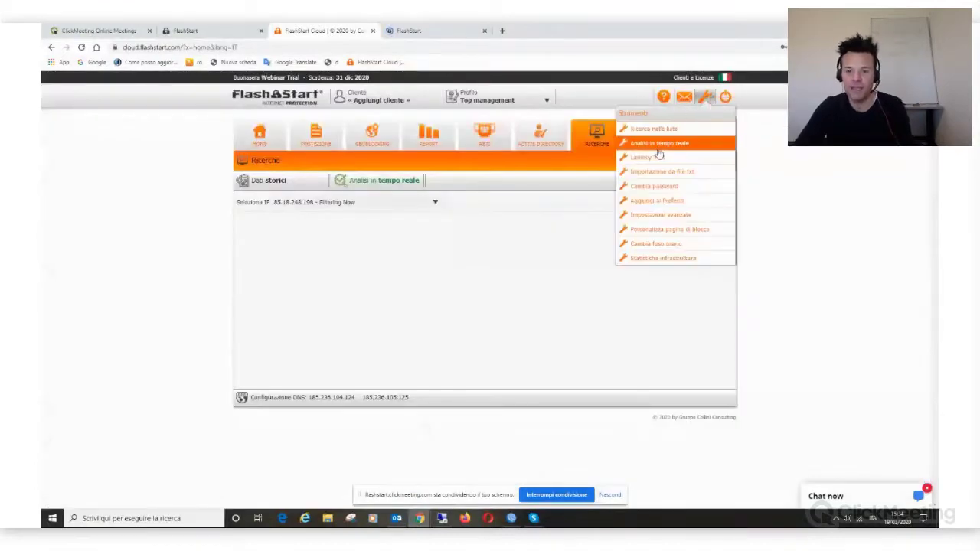
{"action": "left_click", "coordinate": [662, 169]}
{"action": "left_click", "coordinate": [471, 183]}
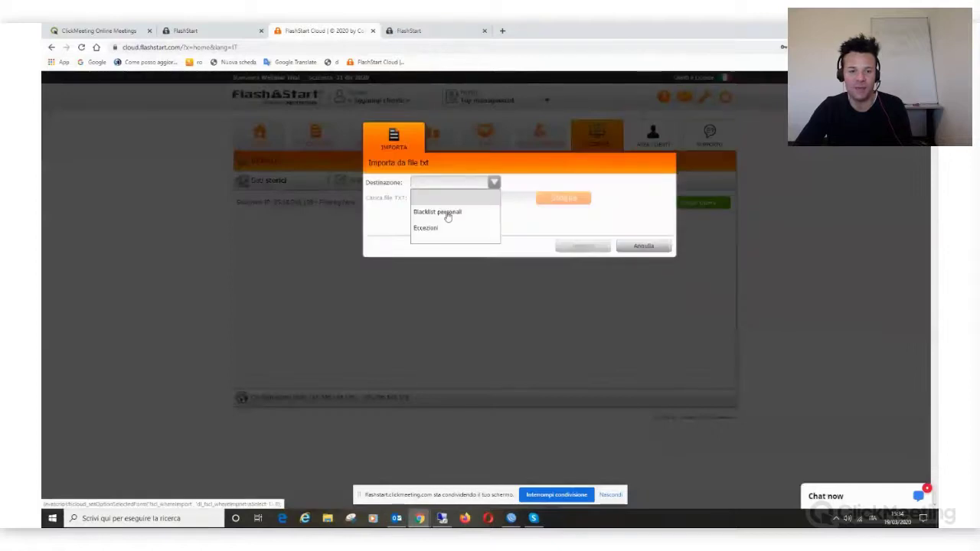
{"action": "left_click", "coordinate": [447, 213]}
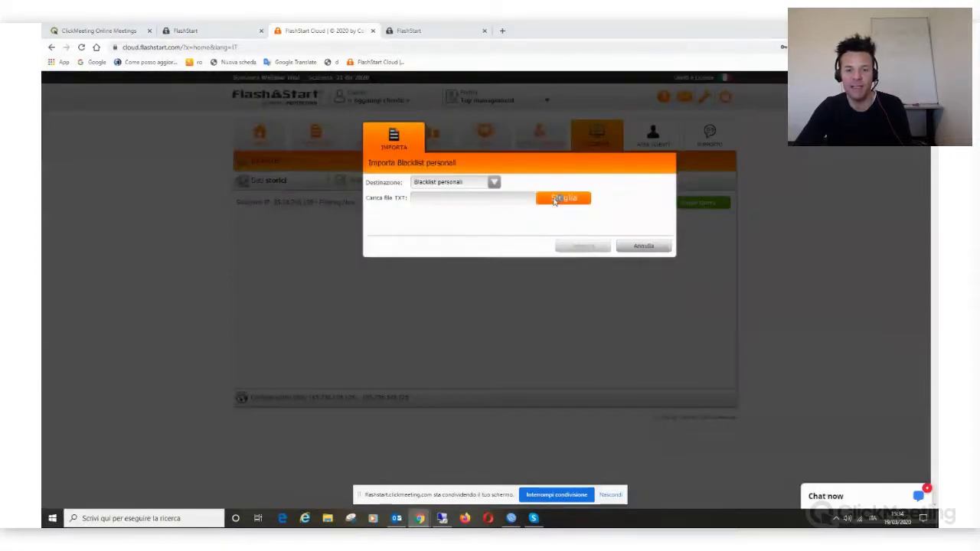
Step: Choose a TXT file from the Desktop for import, then return to FlashStart Cloud
{"action": "left_click", "coordinate": [557, 199]}
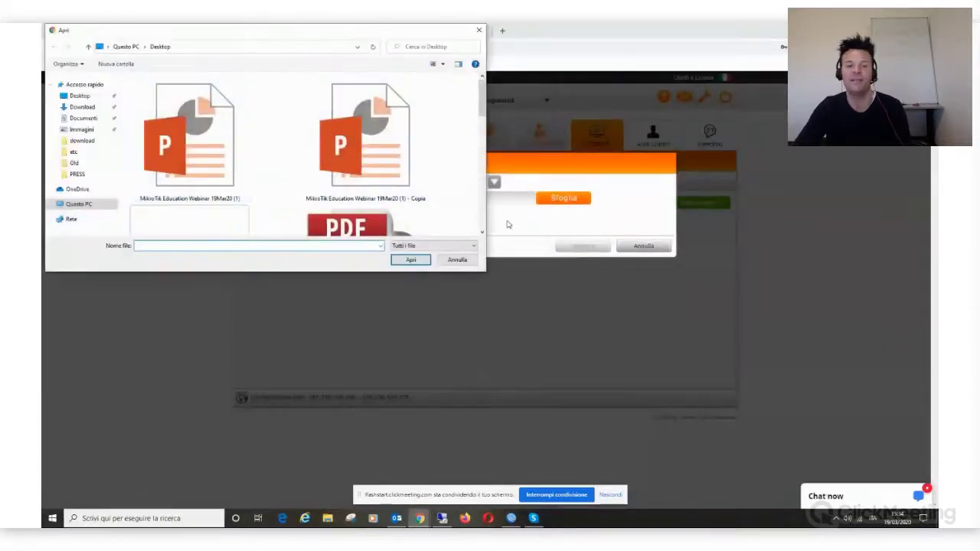
{"action": "left_click", "coordinate": [423, 203]}
{"action": "double_click", "coordinate": [424, 204]}
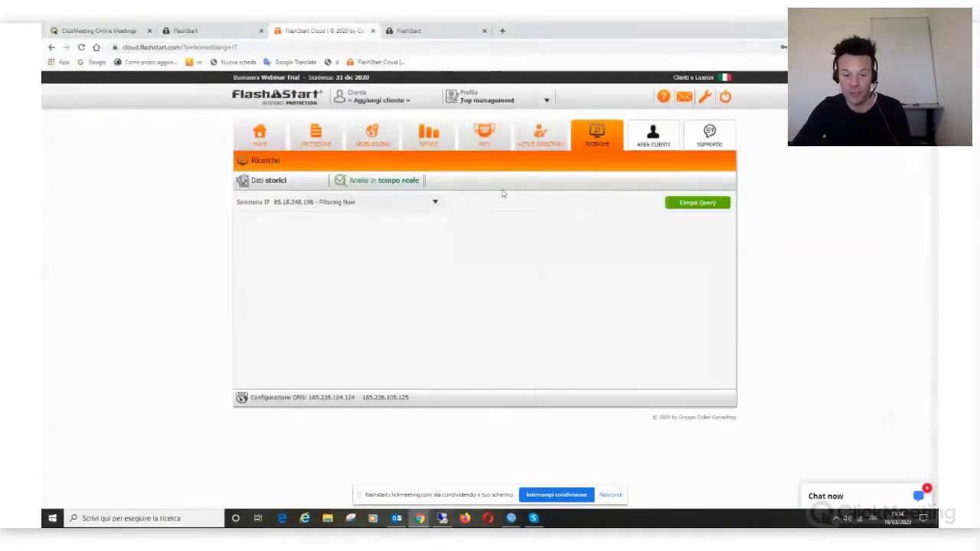
{"action": "key", "text": "alt+Tab"}
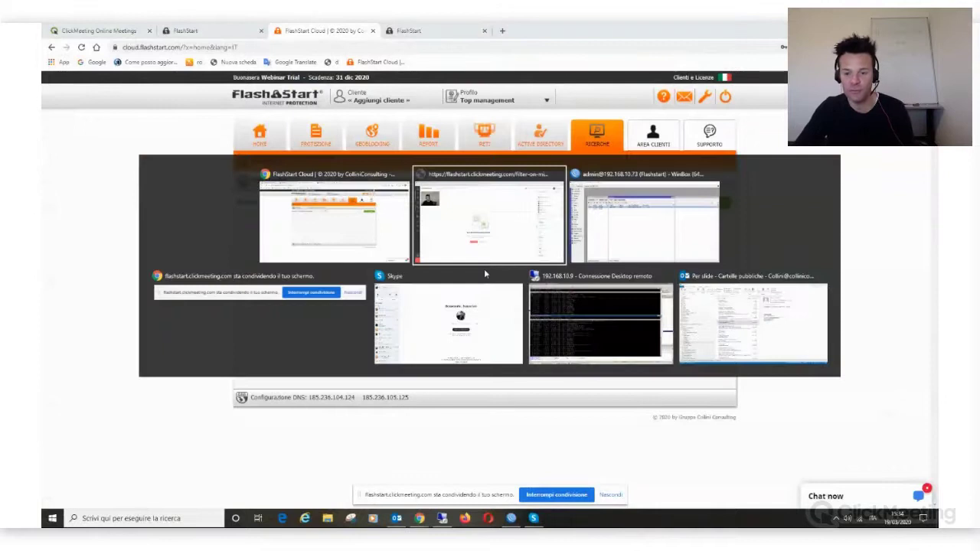
{"action": "key", "text": "alt+Tab"}
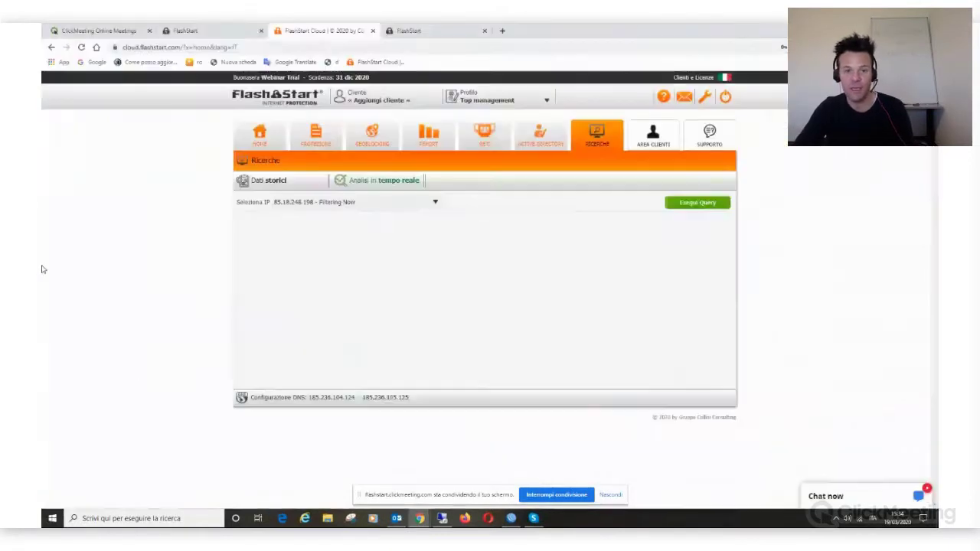
Step: Create profile 'Magazzi' with DNS pair 185.236.104.124 - 185.236.105.125 and the trial network
{"action": "left_click", "coordinate": [511, 104]}
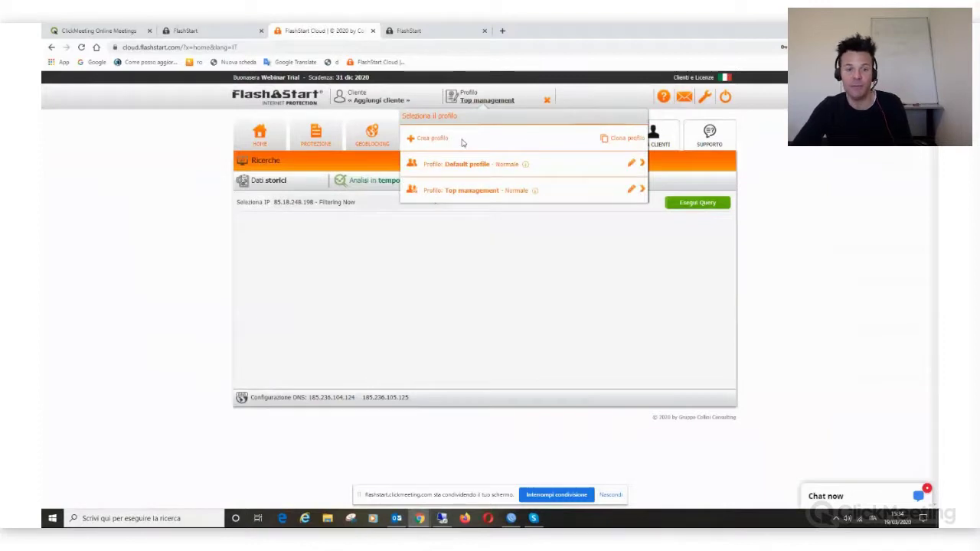
{"action": "left_click", "coordinate": [433, 139]}
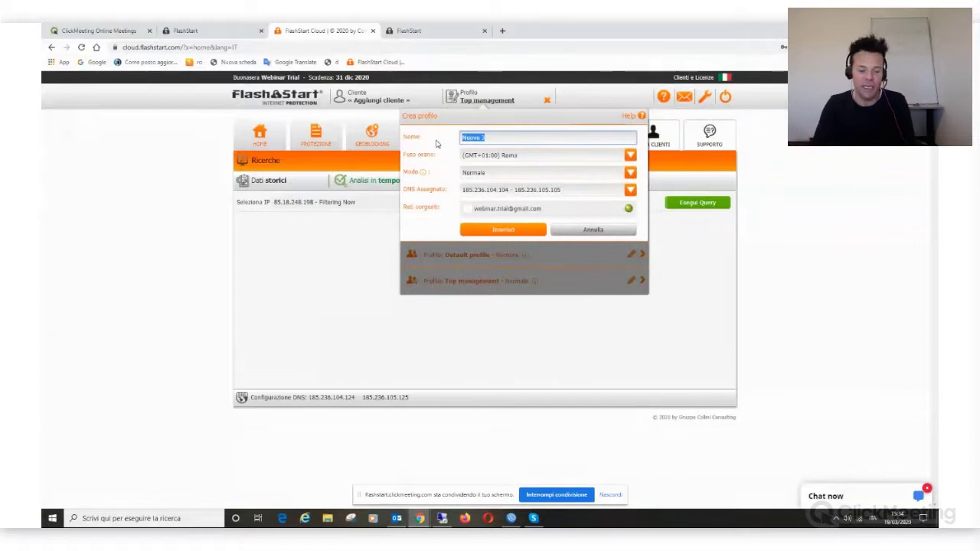
{"action": "type", "text": "Magazzino"}
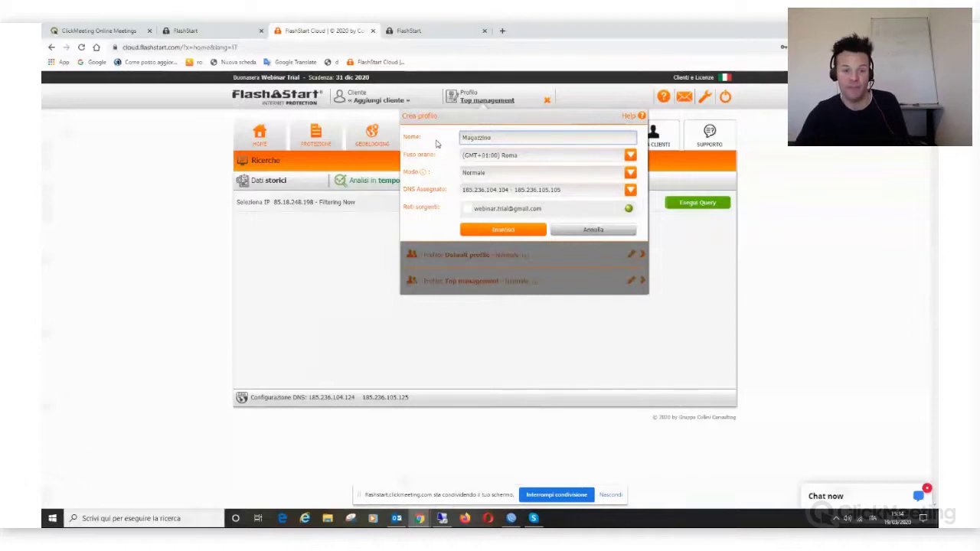
{"action": "left_click", "coordinate": [630, 190]}
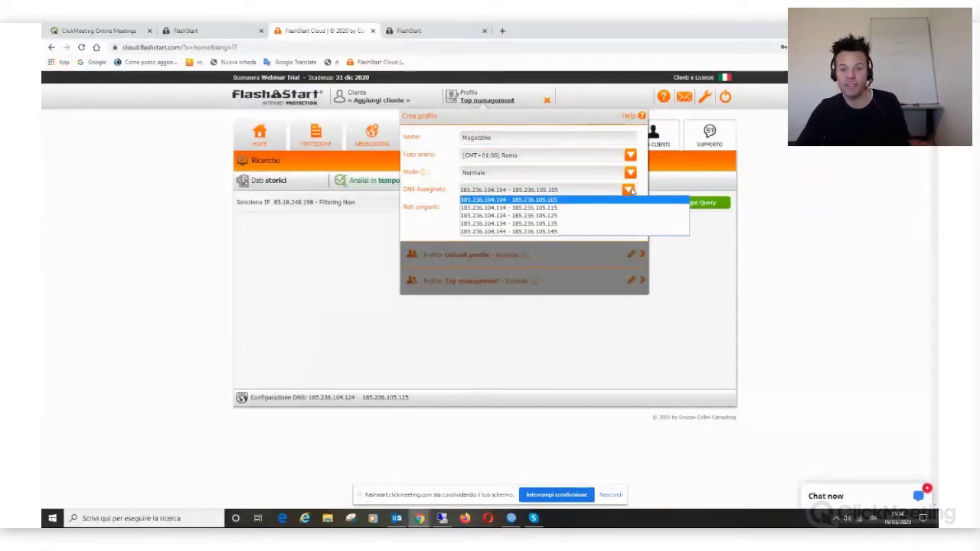
{"action": "left_click", "coordinate": [560, 219]}
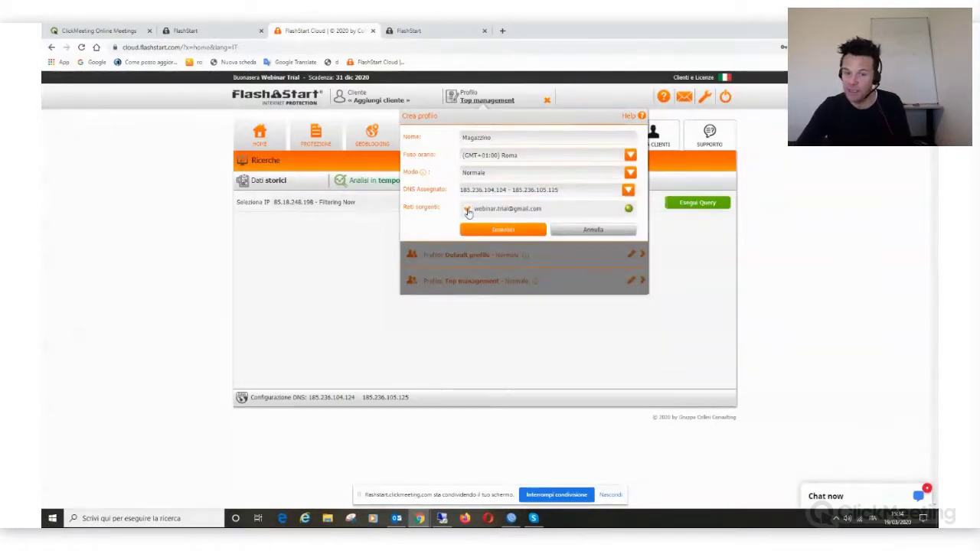
{"action": "left_click", "coordinate": [468, 211]}
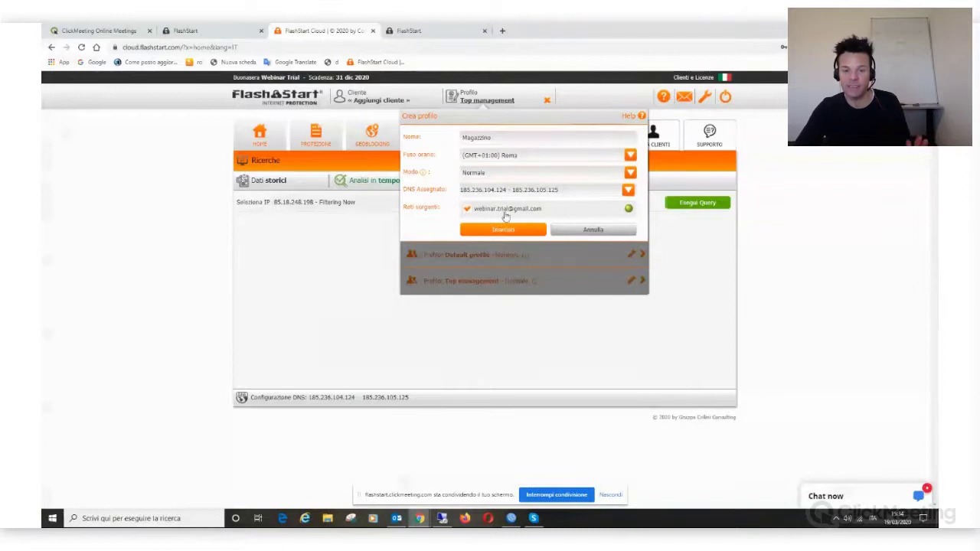
{"action": "left_click", "coordinate": [509, 231]}
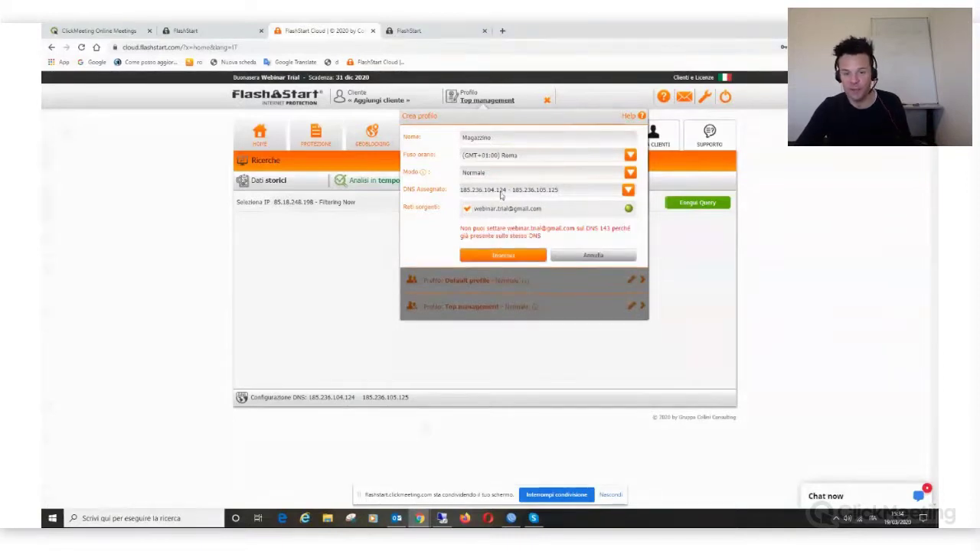
Step: After the error, pick a different DNS pair, drop the trial network and create the profile
{"action": "left_click", "coordinate": [500, 191]}
{"action": "left_click", "coordinate": [504, 216]}
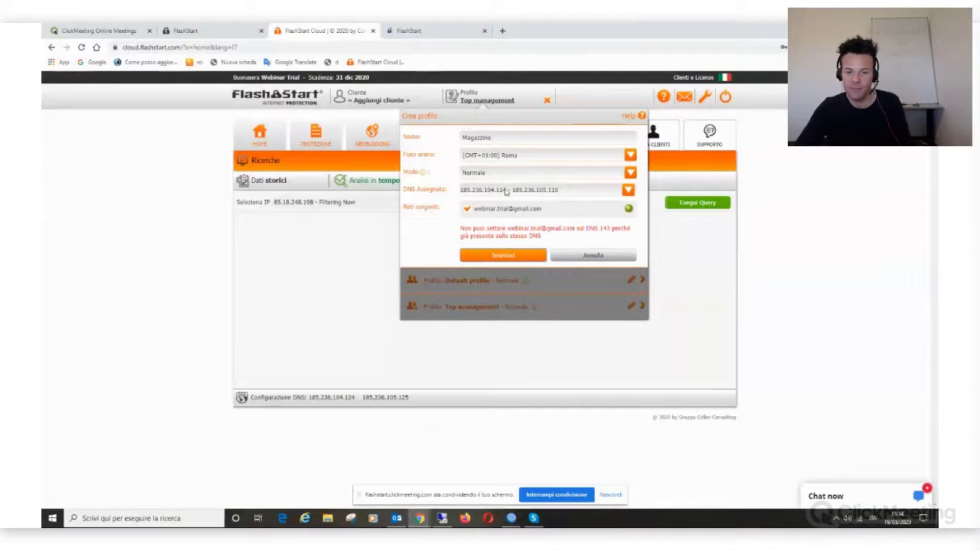
{"action": "left_click", "coordinate": [498, 189]}
{"action": "left_click", "coordinate": [510, 223]}
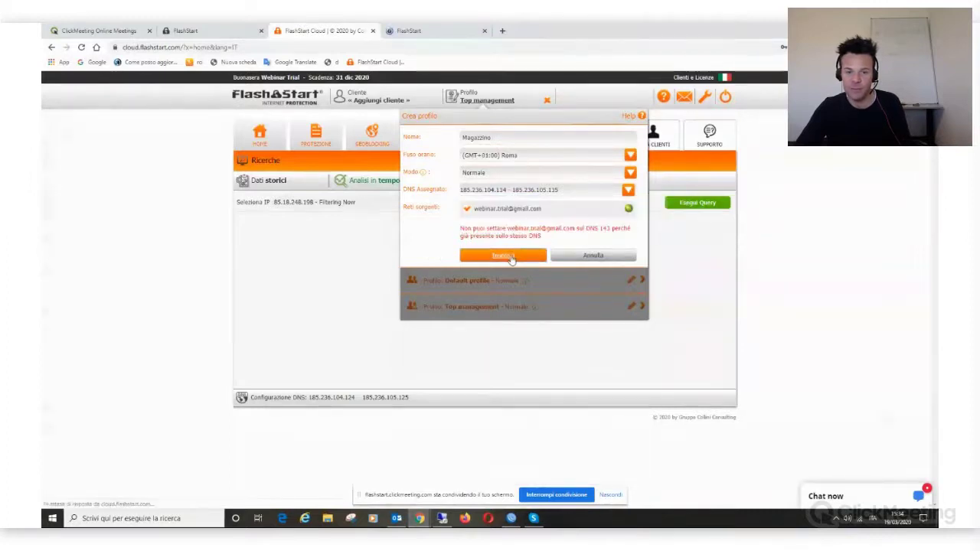
{"action": "left_click", "coordinate": [505, 194]}
{"action": "left_click", "coordinate": [502, 225]}
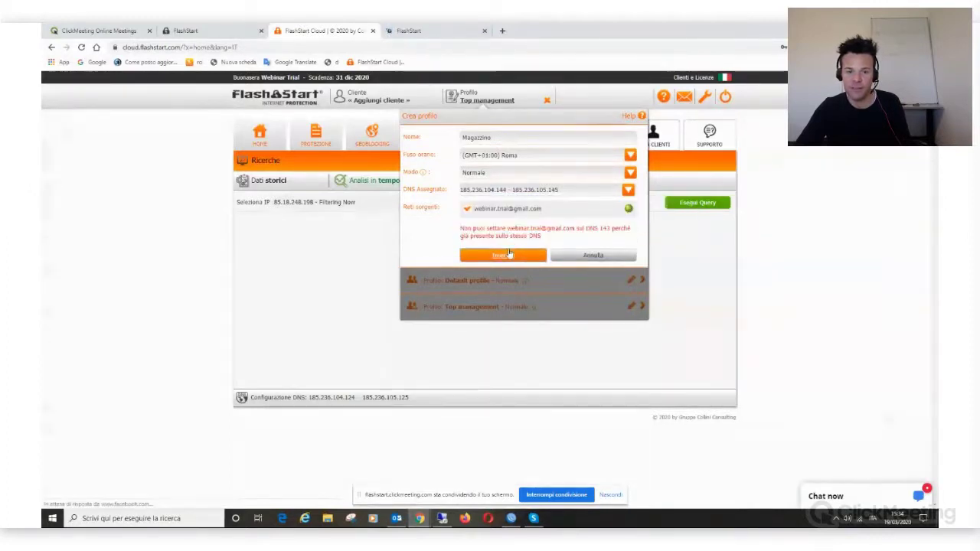
{"action": "left_click", "coordinate": [523, 198]}
{"action": "left_click", "coordinate": [521, 196]}
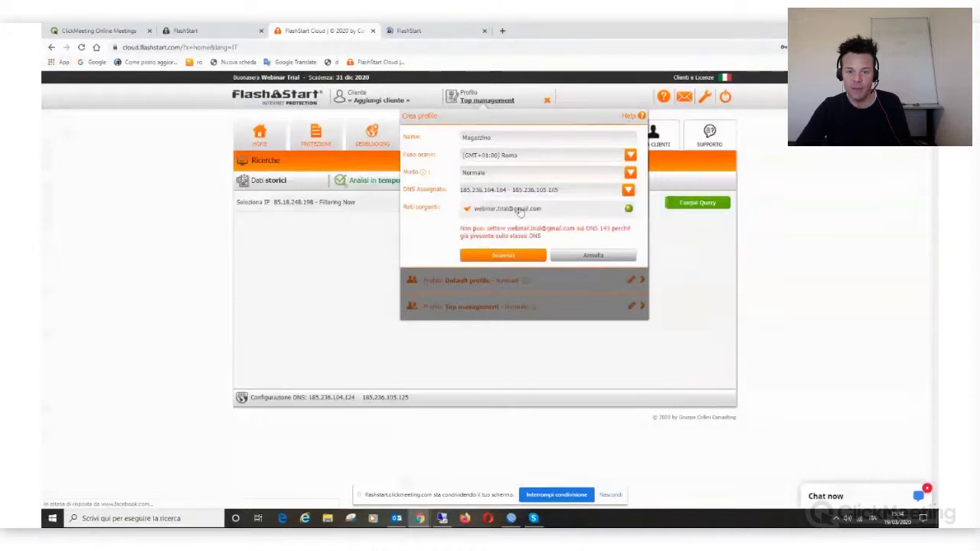
{"action": "left_click", "coordinate": [517, 257]}
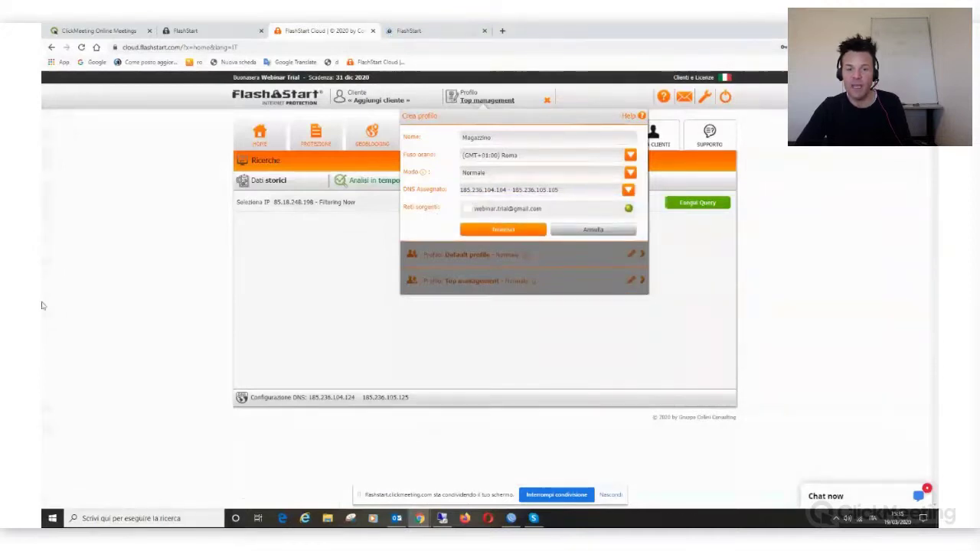
{"action": "left_click", "coordinate": [496, 230]}
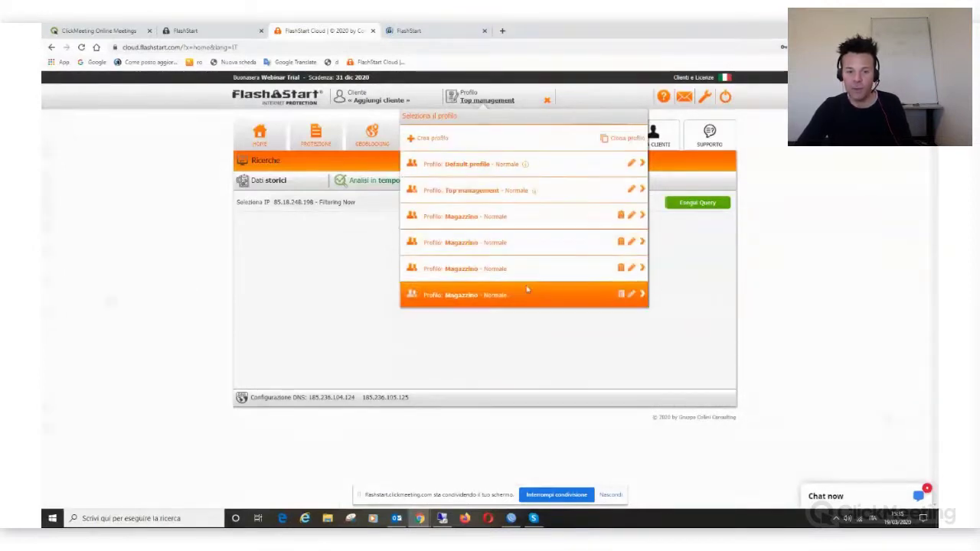
Step: Select the newest Magazzino profile, check its networks, and open its category protection lists
{"action": "left_click", "coordinate": [495, 303]}
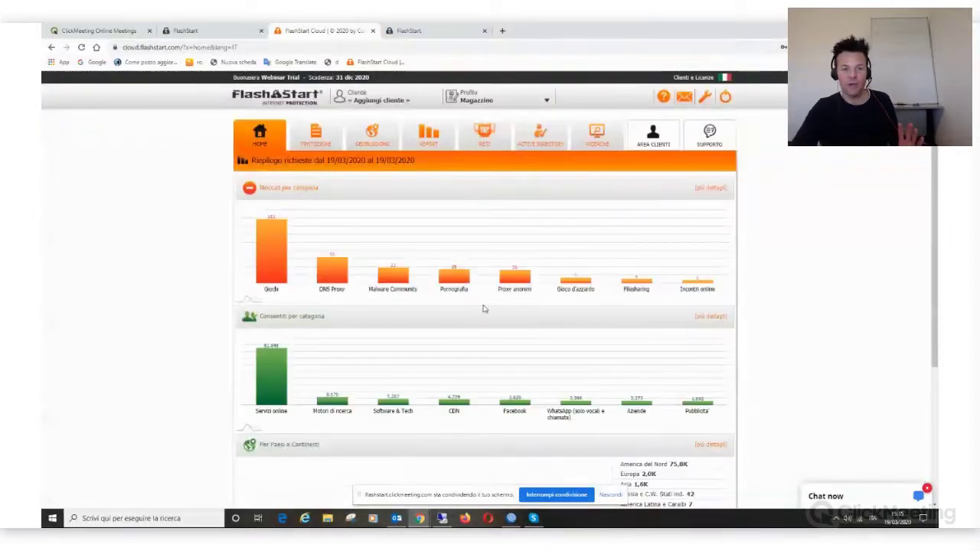
{"action": "left_click", "coordinate": [484, 134]}
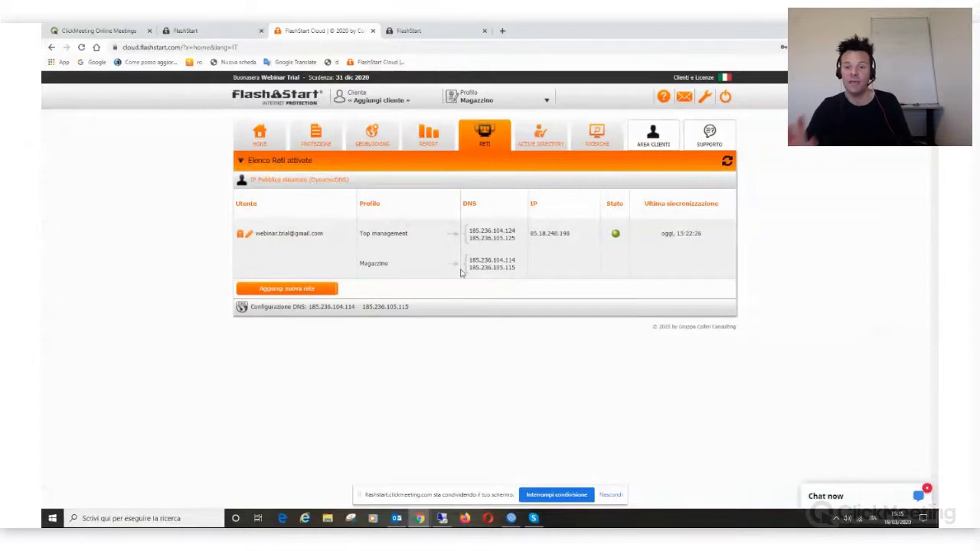
{"action": "left_click", "coordinate": [327, 146]}
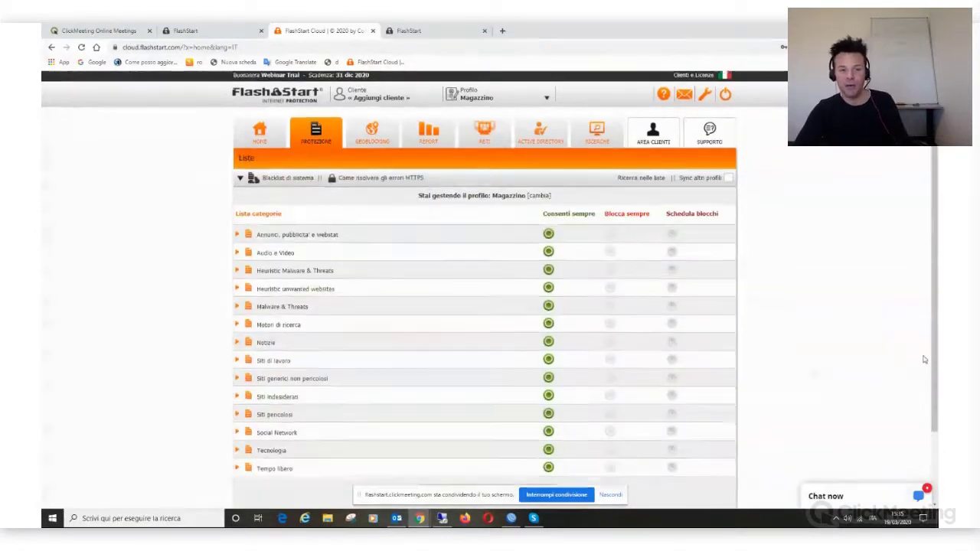
Step: Always block Audio e Video, both Heuristic categories, Siti di lavoro, Notizie, Siti pericolosi, Social Network; enable Sync altri profili
{"action": "scroll", "coordinate": [920, 376], "scroll_direction": "down", "scroll_amount": 1}
{"action": "scroll", "coordinate": [722, 357], "scroll_direction": "up", "scroll_amount": 1}
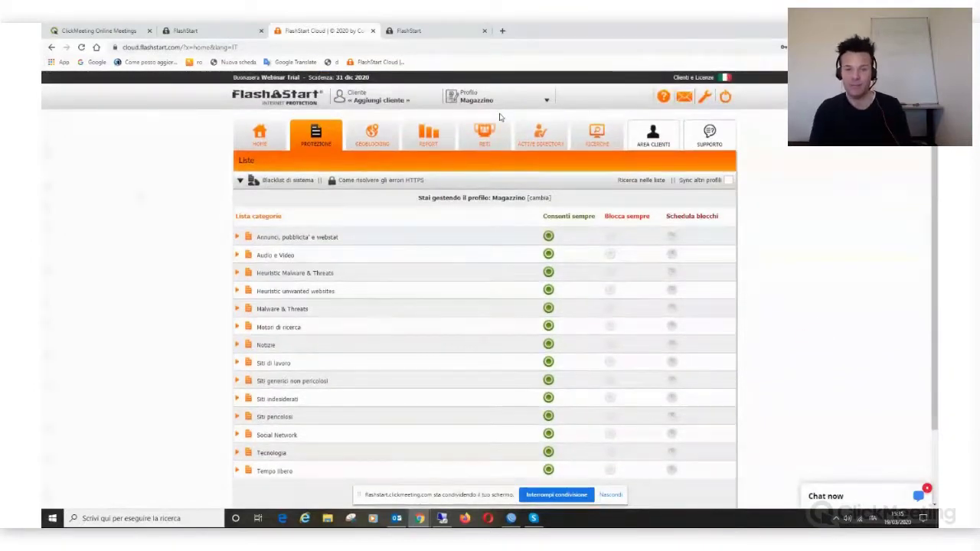
{"action": "key", "text": "ctrl+minus"}
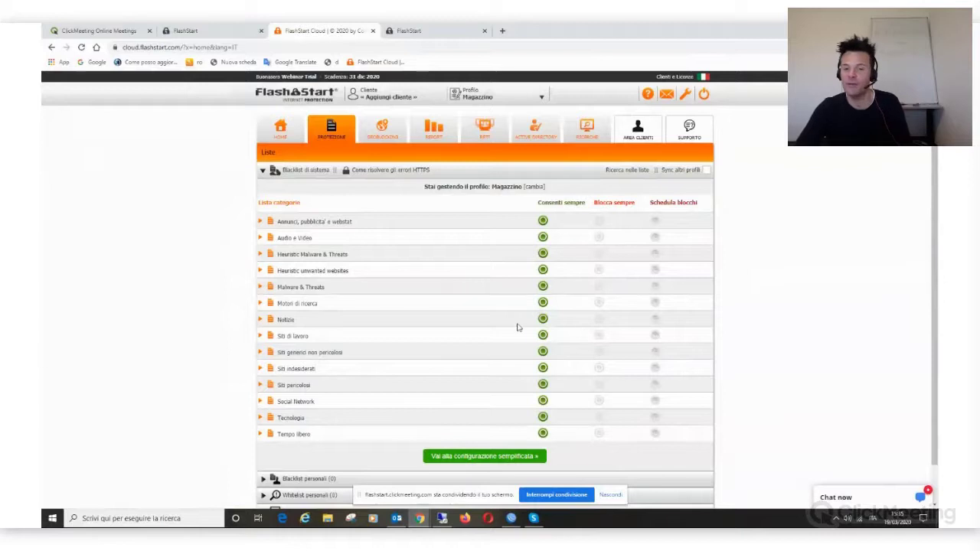
{"action": "left_click", "coordinate": [599, 237]}
{"action": "left_click", "coordinate": [600, 254]}
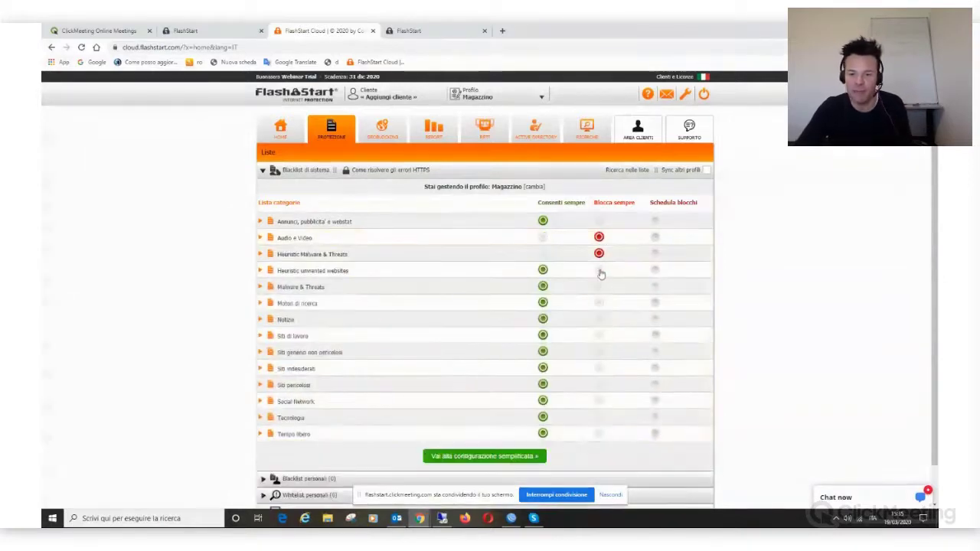
{"action": "left_click", "coordinate": [599, 271]}
{"action": "left_click", "coordinate": [597, 336]}
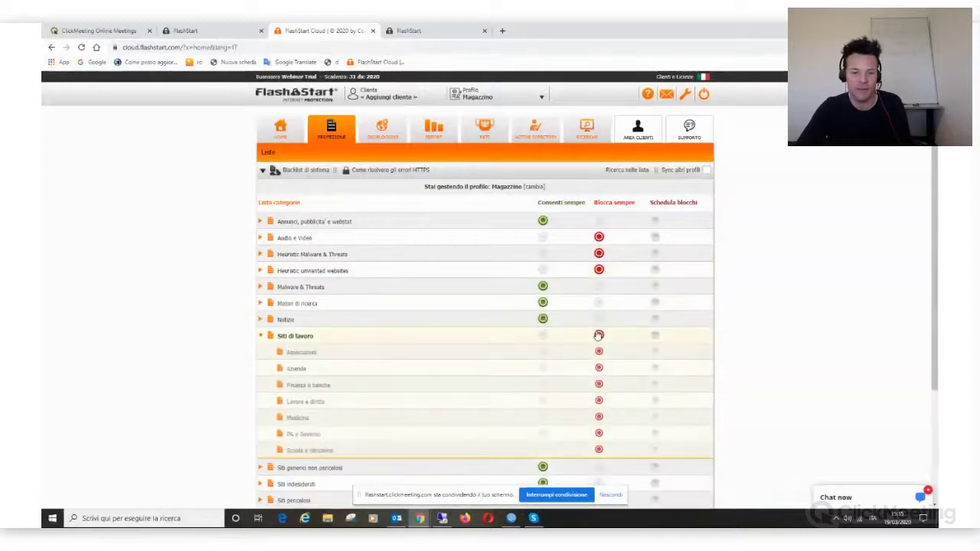
{"action": "left_click", "coordinate": [598, 320]}
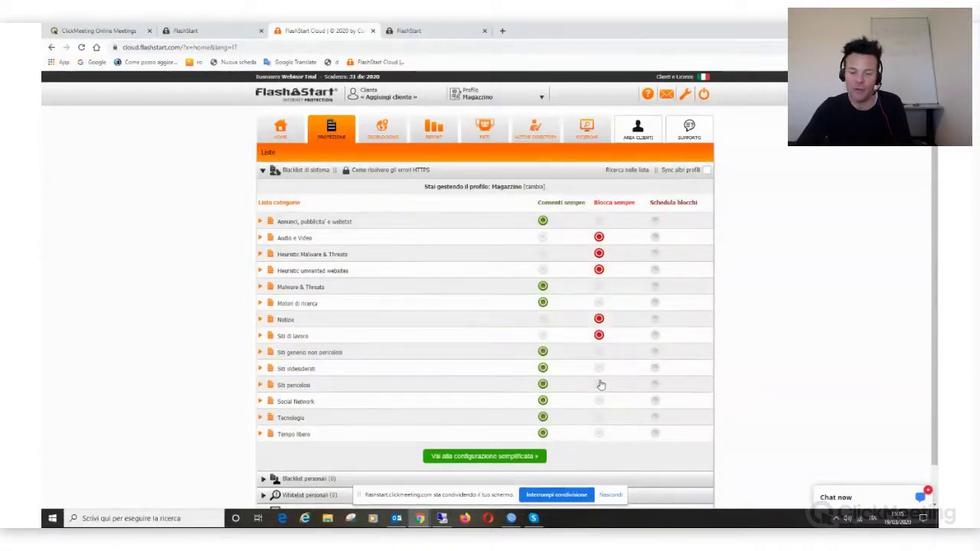
{"action": "left_click", "coordinate": [599, 386]}
{"action": "left_click", "coordinate": [599, 401]}
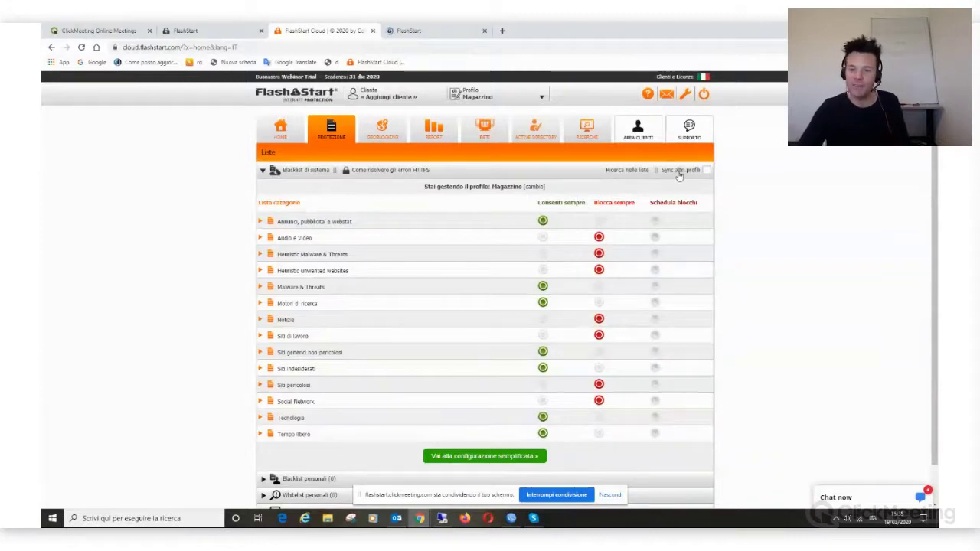
{"action": "left_click", "coordinate": [709, 173]}
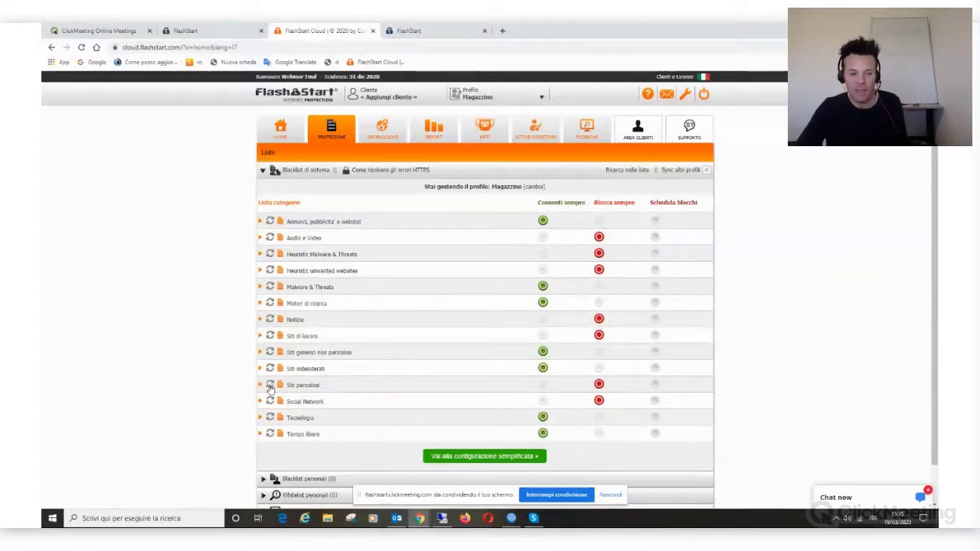
Step: Sync the Siti pericolosi rules to Default profile and Top management and confirm
{"action": "left_click", "coordinate": [269, 387]}
{"action": "scroll", "coordinate": [421, 431], "scroll_direction": "down", "scroll_amount": 3}
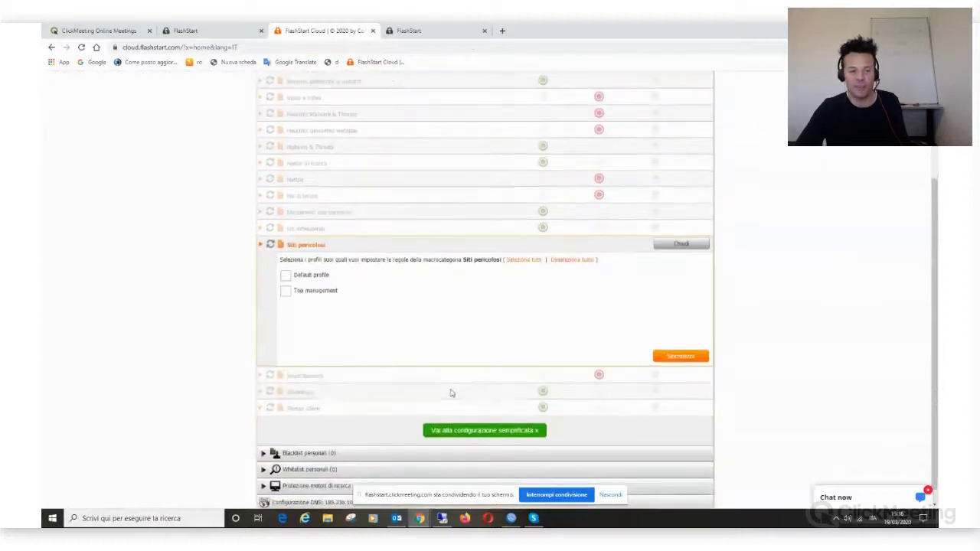
{"action": "left_click", "coordinate": [284, 277]}
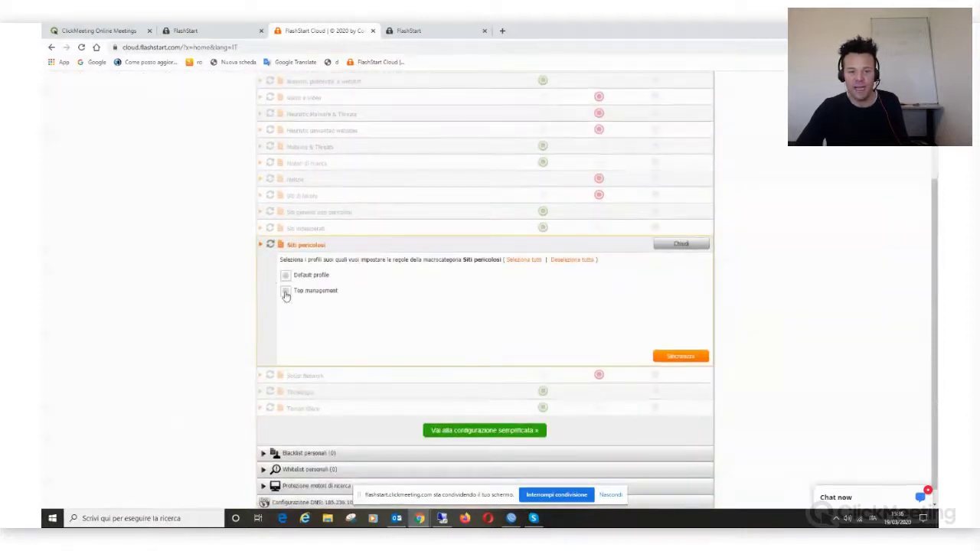
{"action": "left_click", "coordinate": [286, 291]}
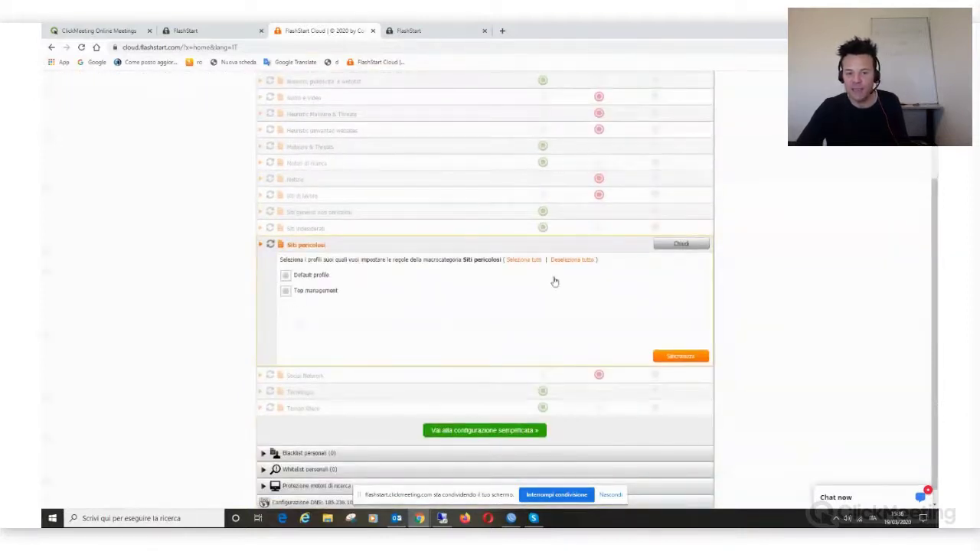
{"action": "left_click", "coordinate": [679, 356]}
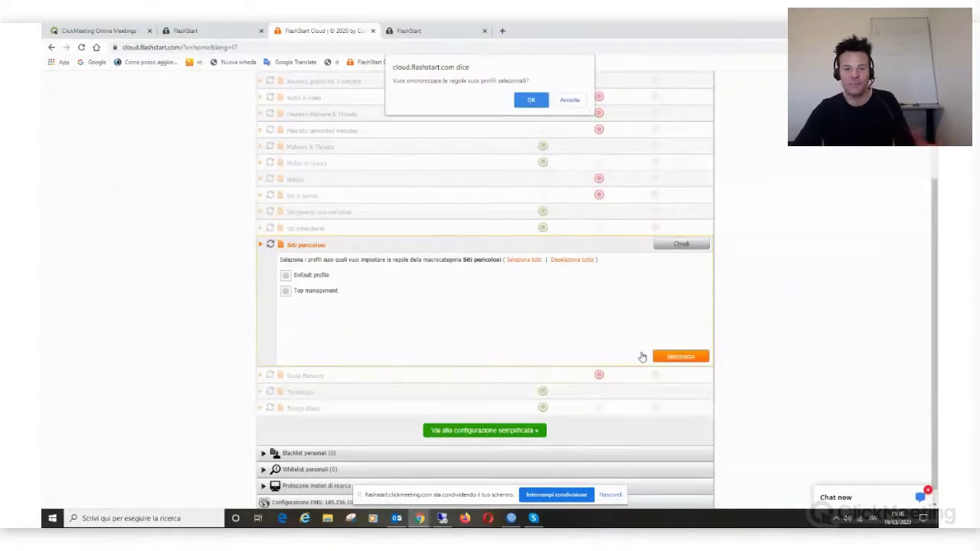
{"action": "left_click", "coordinate": [532, 101]}
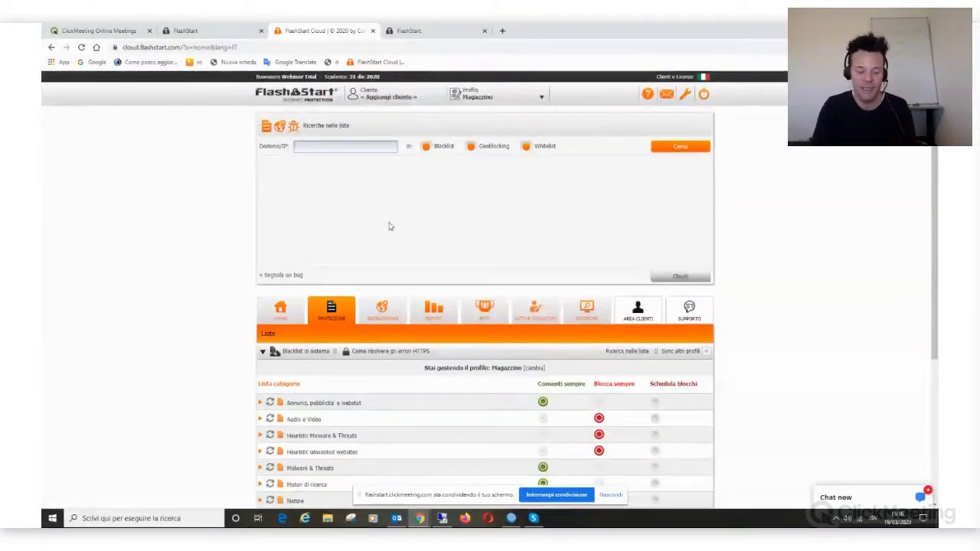
Step: Look up sex.com across Blacklist, Geoblocking and Whitelist, then follow the Segnala un bug link
{"action": "type", "text": ".co"}
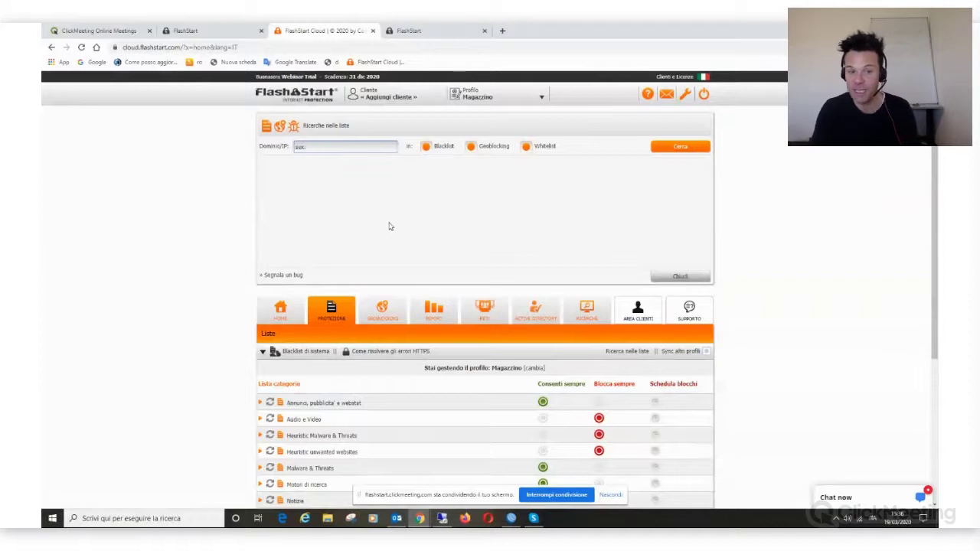
{"action": "type", "text": "m"}
{"action": "left_click", "coordinate": [693, 146]}
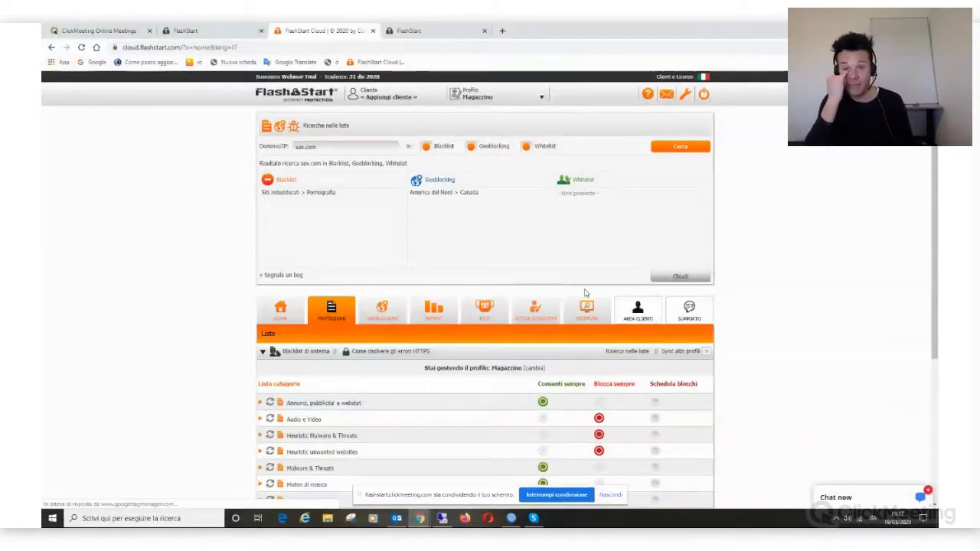
{"action": "left_click", "coordinate": [281, 275]}
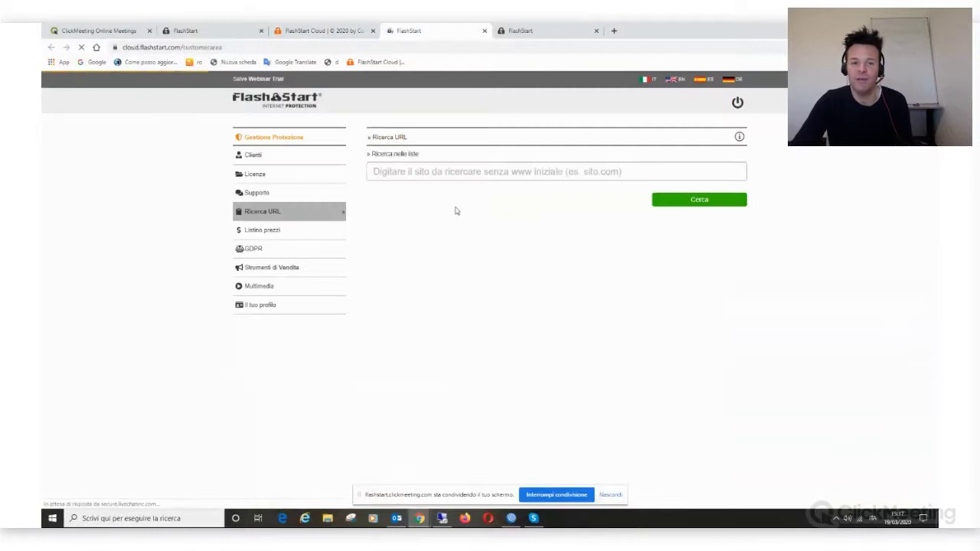
Step: Check sex.com's URL classification, start a review proposing Animali, then return to FlashStart Cloud
{"action": "type", "text": "sex.com"}
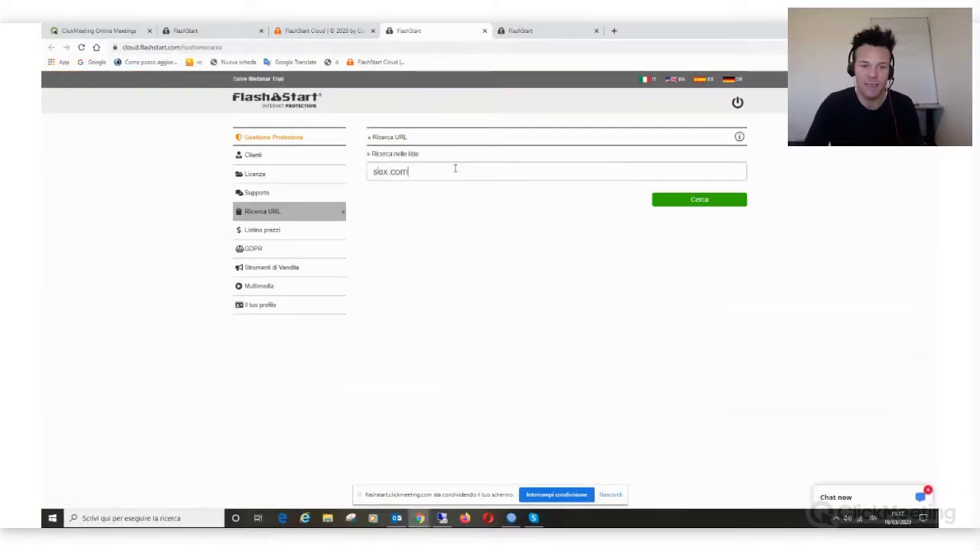
{"action": "left_click", "coordinate": [700, 201]}
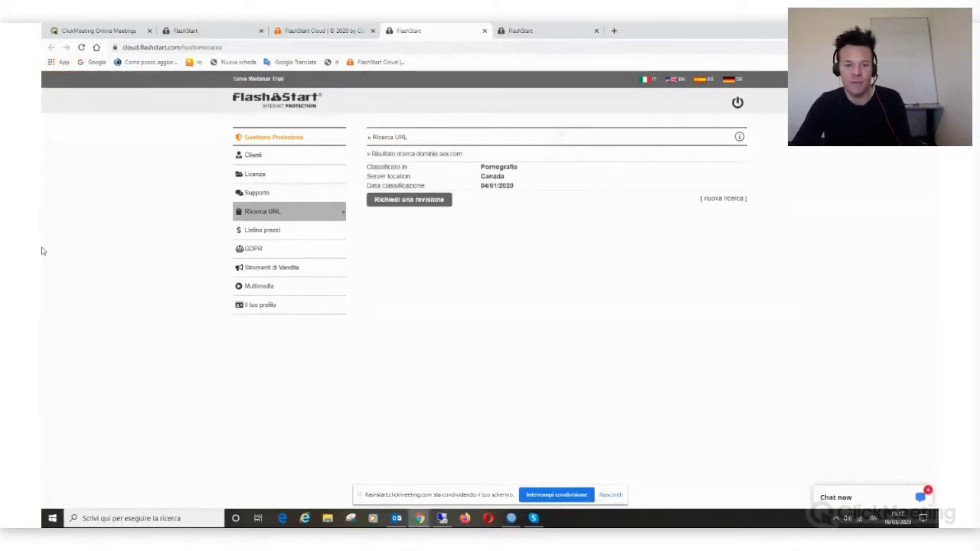
{"action": "left_click", "coordinate": [434, 202]}
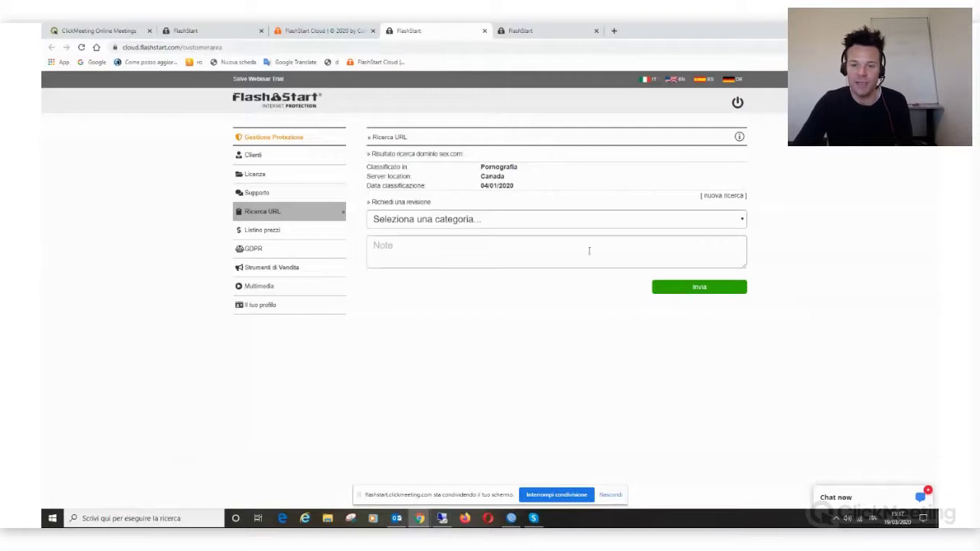
{"action": "left_click", "coordinate": [595, 221]}
{"action": "left_click", "coordinate": [470, 309]}
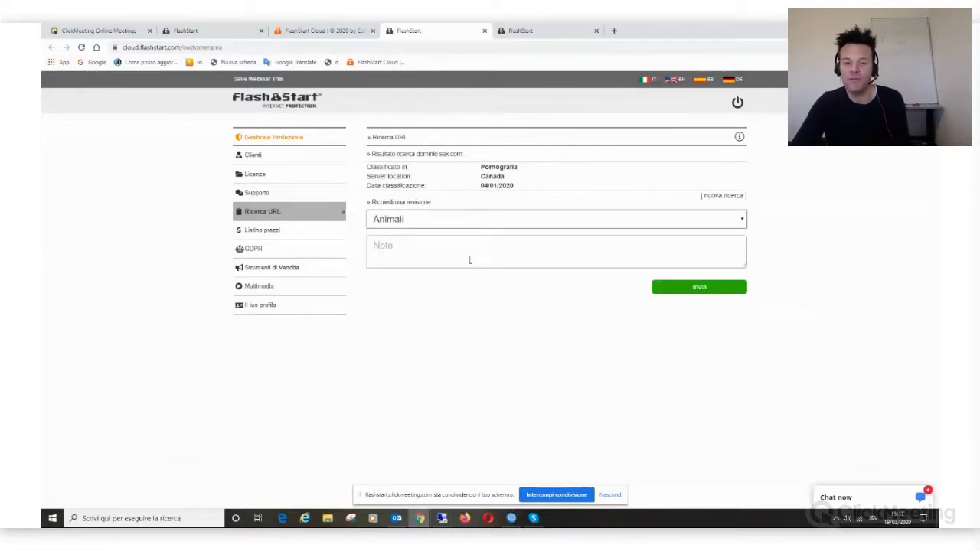
{"action": "left_click", "coordinate": [464, 253]}
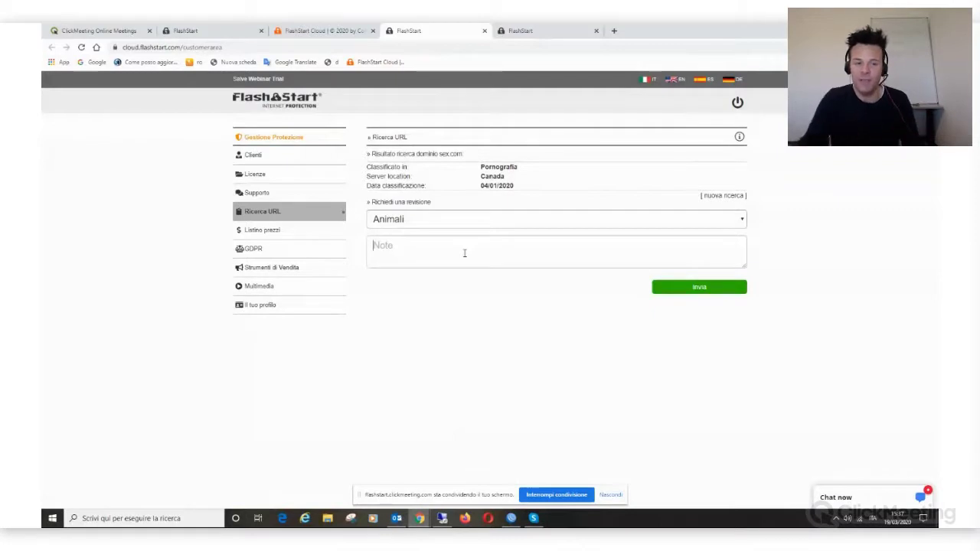
{"action": "left_click", "coordinate": [322, 31]}
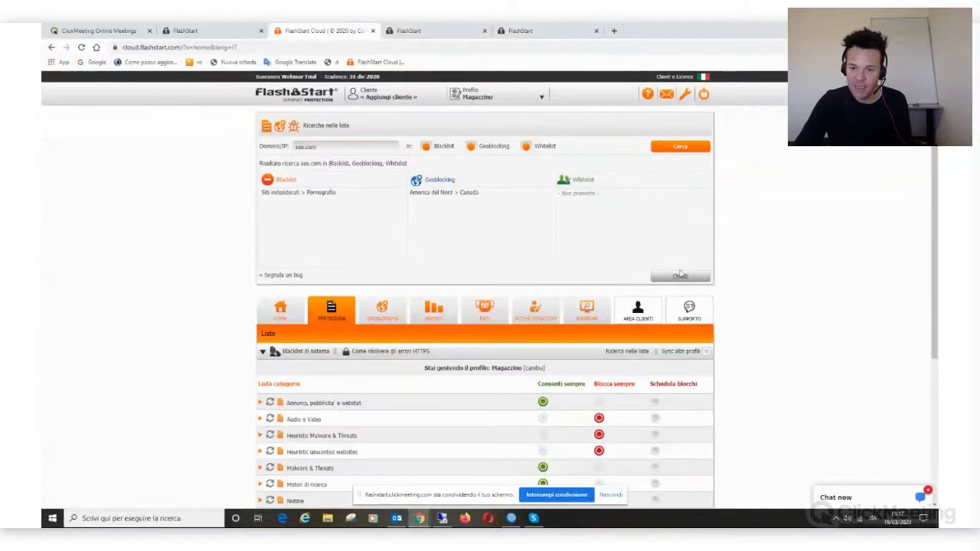
Step: Close the list search, browse Supporto Docs, open and minimise live chat, then request assistance
{"action": "left_click", "coordinate": [680, 277]}
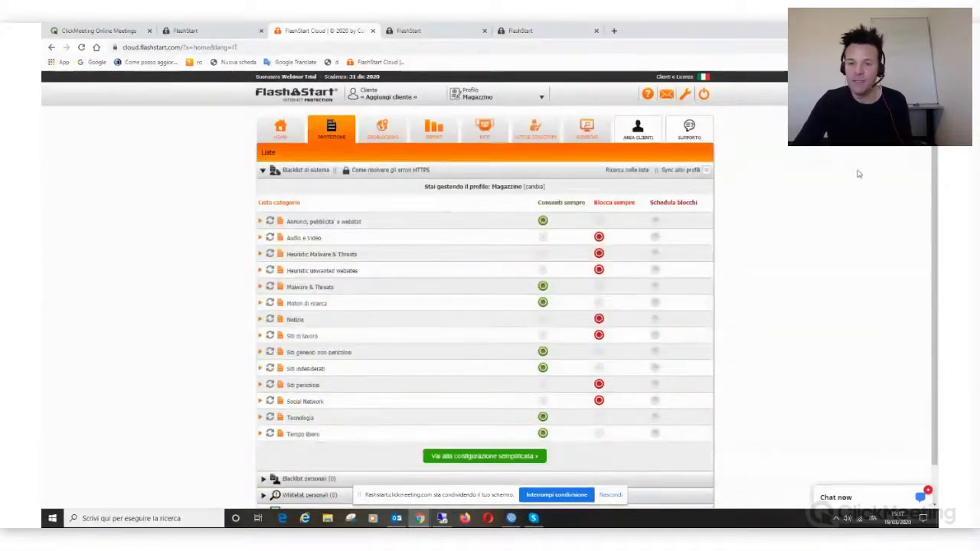
{"action": "left_click", "coordinate": [689, 128]}
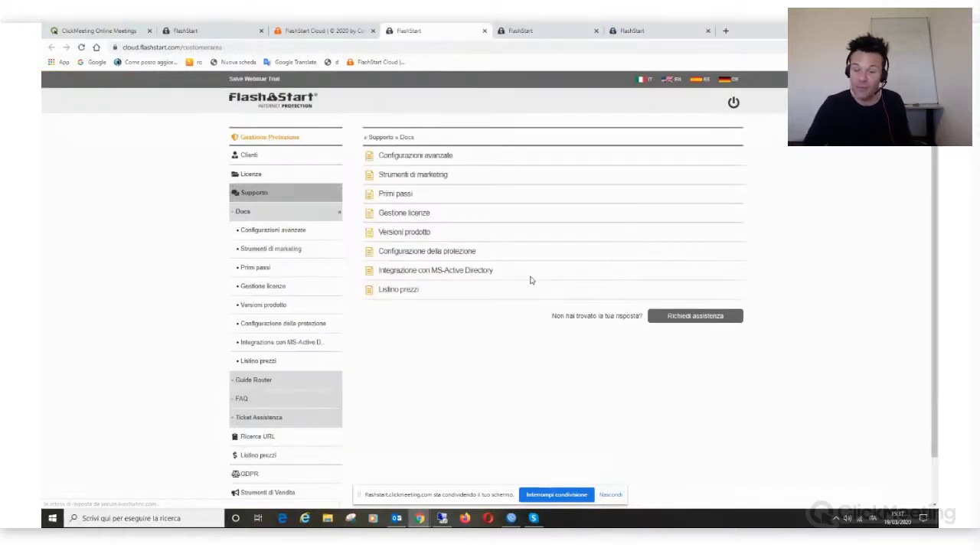
{"action": "left_click", "coordinate": [280, 213]}
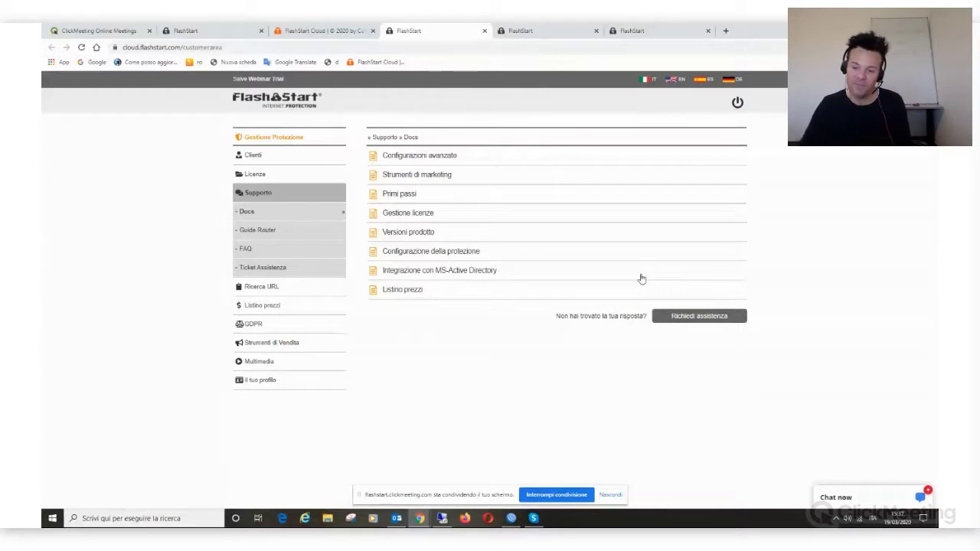
{"action": "left_click", "coordinate": [866, 500]}
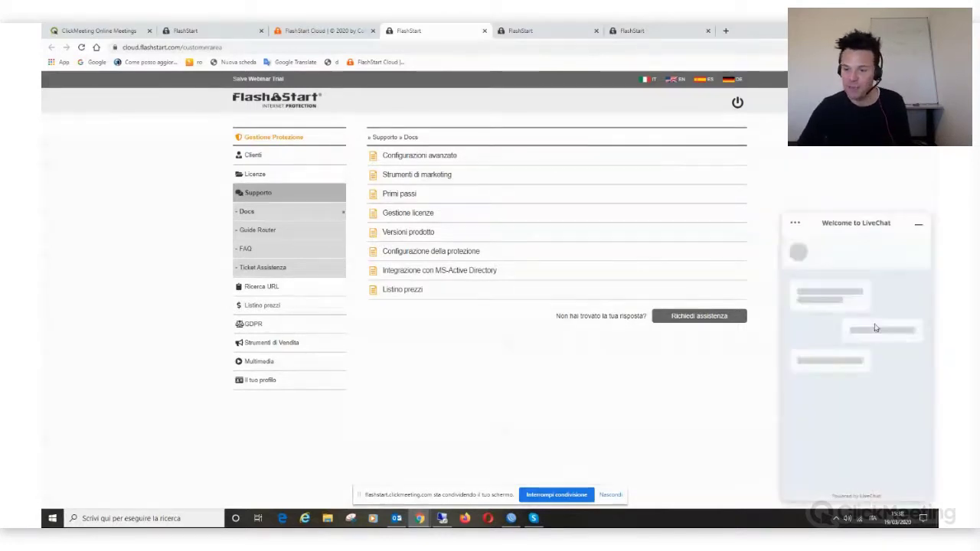
{"action": "left_click", "coordinate": [921, 226]}
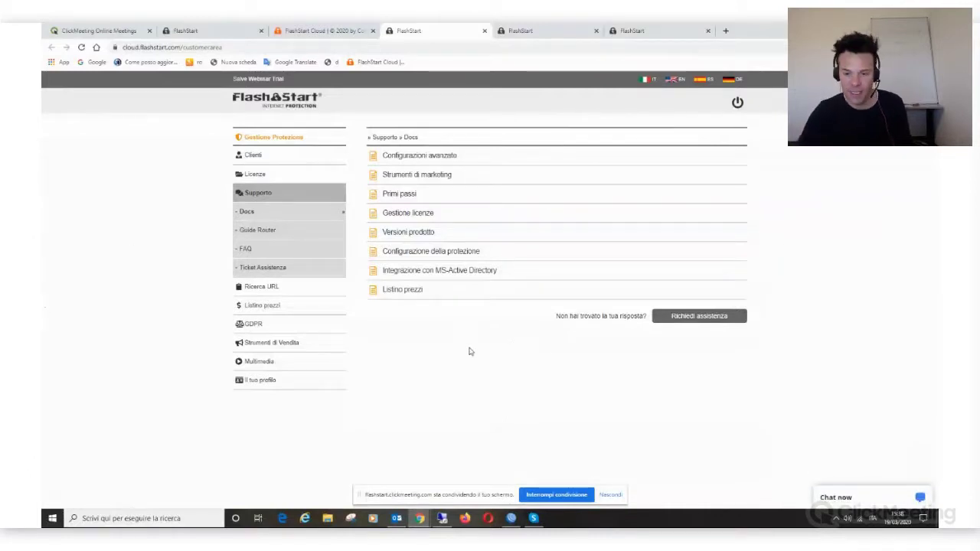
{"action": "left_click", "coordinate": [678, 322]}
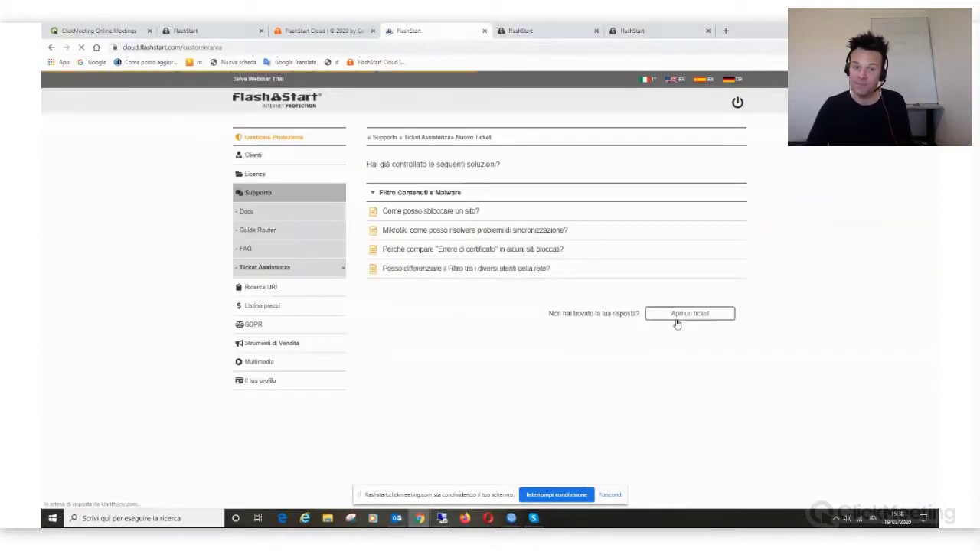
Step: Try starting a new support ticket, then return to the Supporto Docs page and its eight categories
{"action": "left_click", "coordinate": [678, 317]}
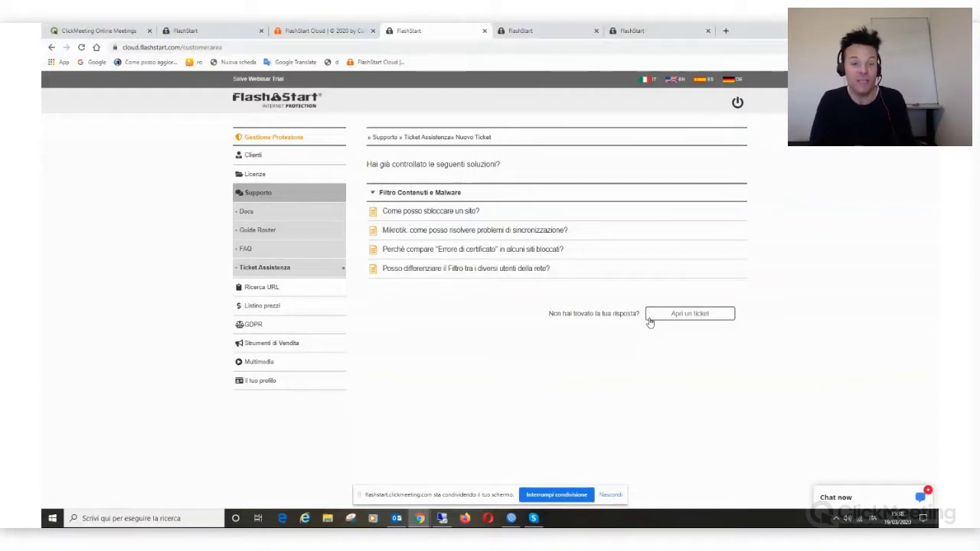
{"action": "left_click", "coordinate": [649, 320]}
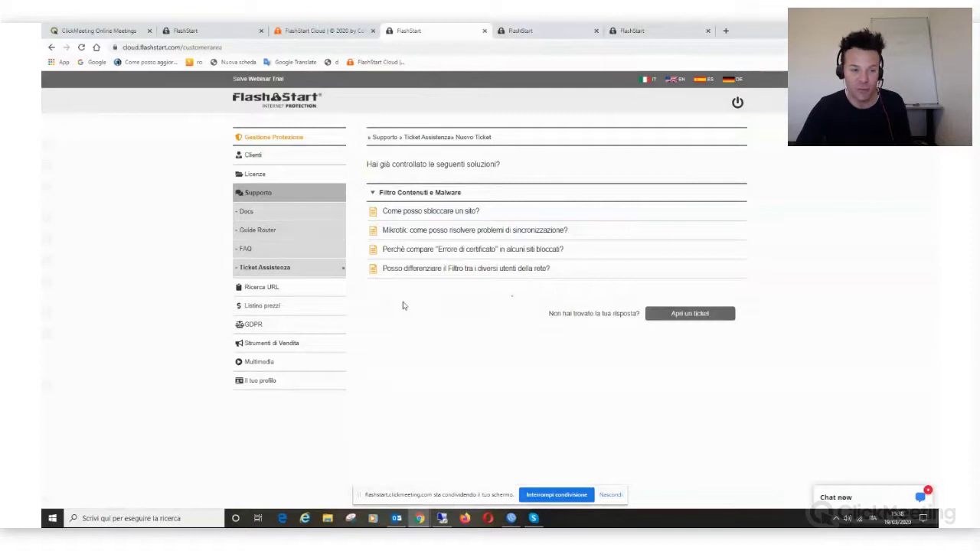
{"action": "left_click", "coordinate": [245, 212]}
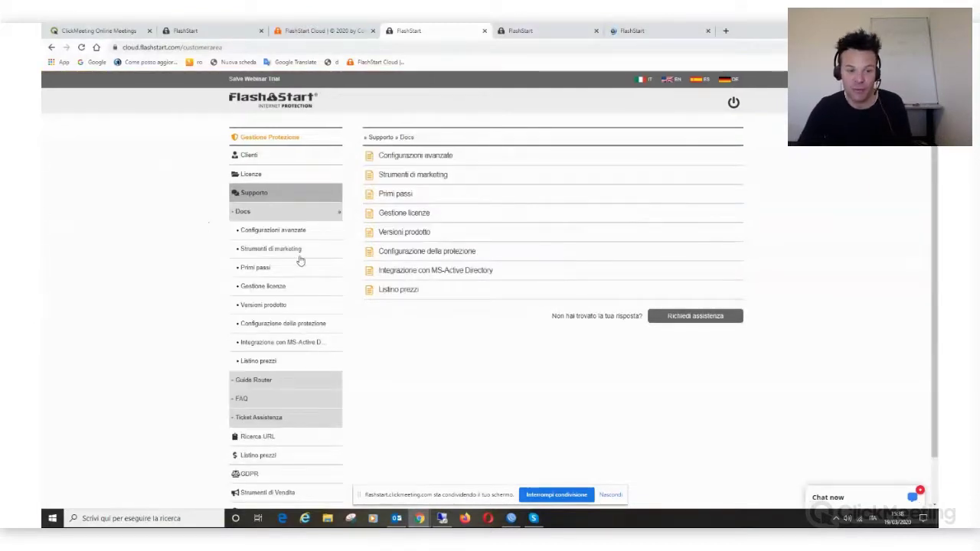
Step: Browse the Configurazioni avanzate, Versioni prodotto, Configurazione della protezione, Primi passi and Strumenti di marketing docs
{"action": "left_click", "coordinate": [301, 233]}
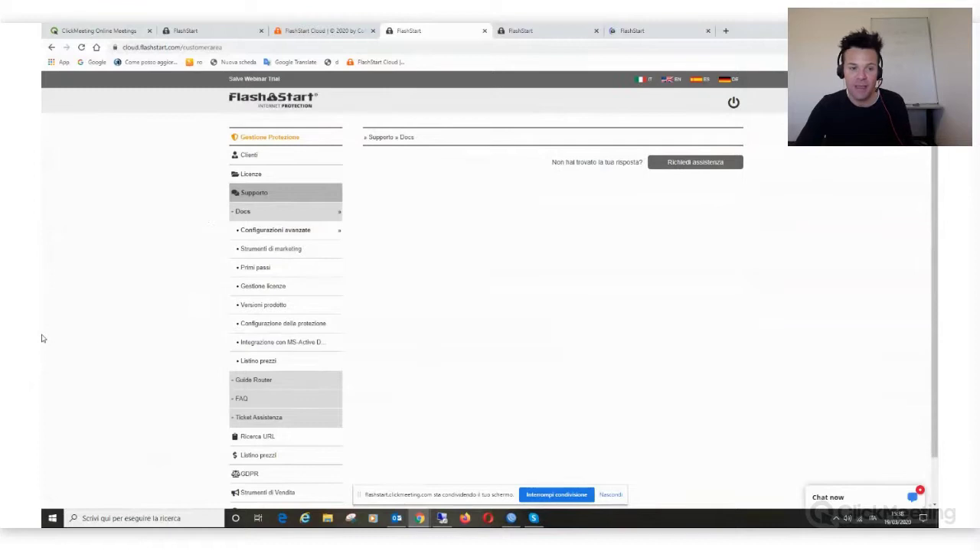
{"action": "left_click", "coordinate": [280, 306]}
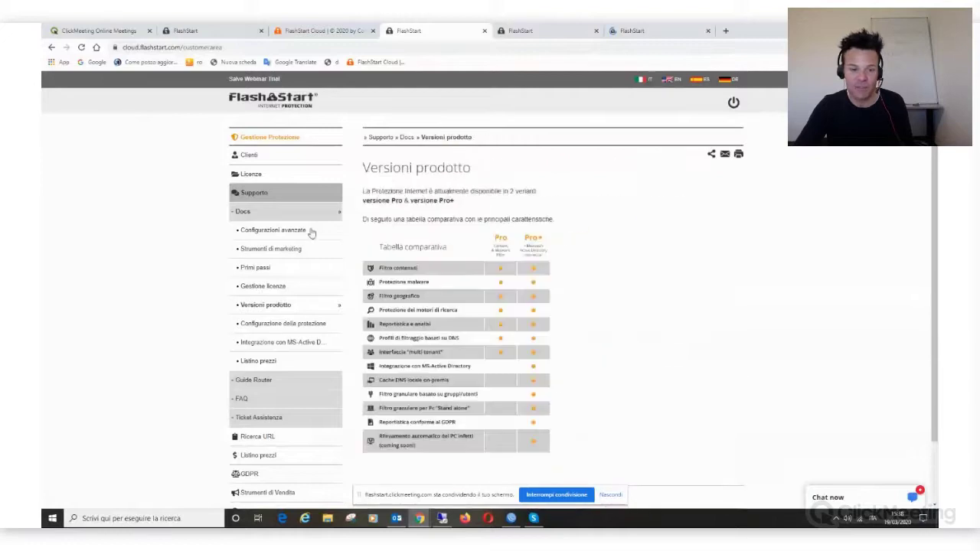
{"action": "left_click", "coordinate": [298, 326]}
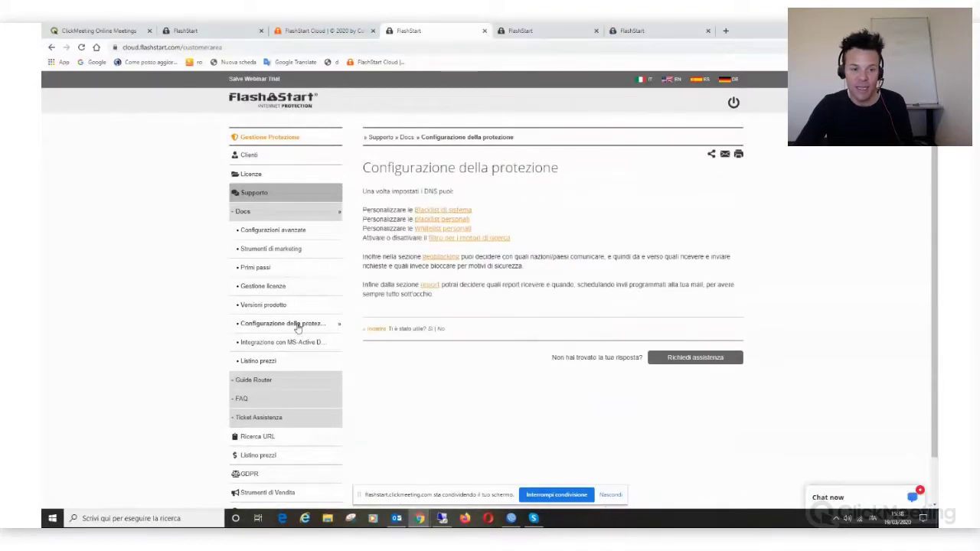
{"action": "left_click", "coordinate": [272, 274]}
{"action": "left_click", "coordinate": [294, 251]}
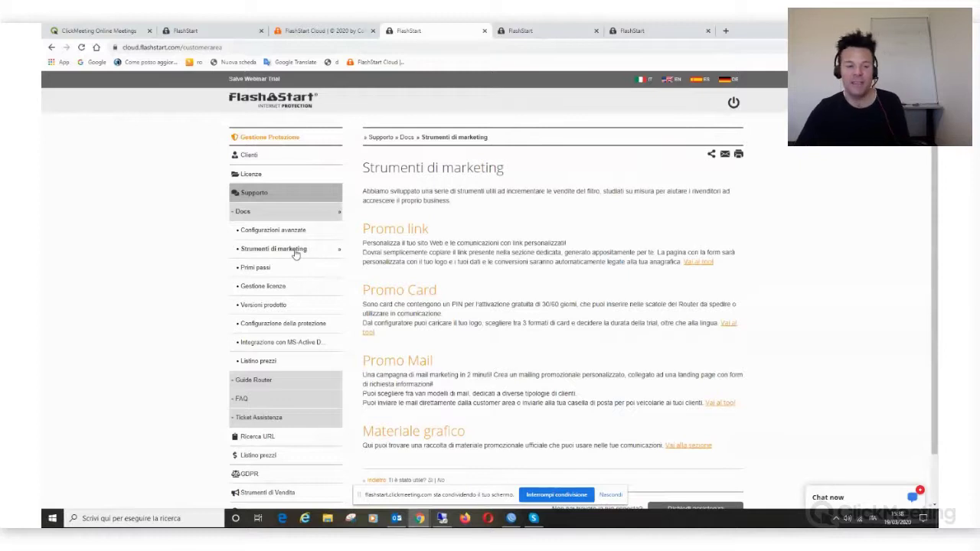
{"action": "left_click", "coordinate": [263, 213]}
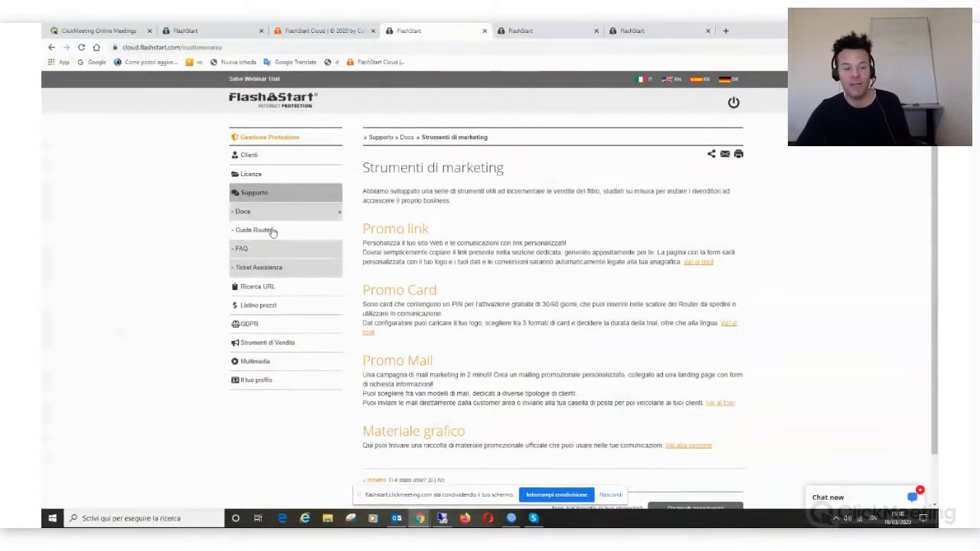
{"action": "left_click", "coordinate": [272, 231]}
Step: Read the Guide Router Mikrotik OS filter guide down to its optional DNS redirect section
{"action": "left_click", "coordinate": [406, 176]}
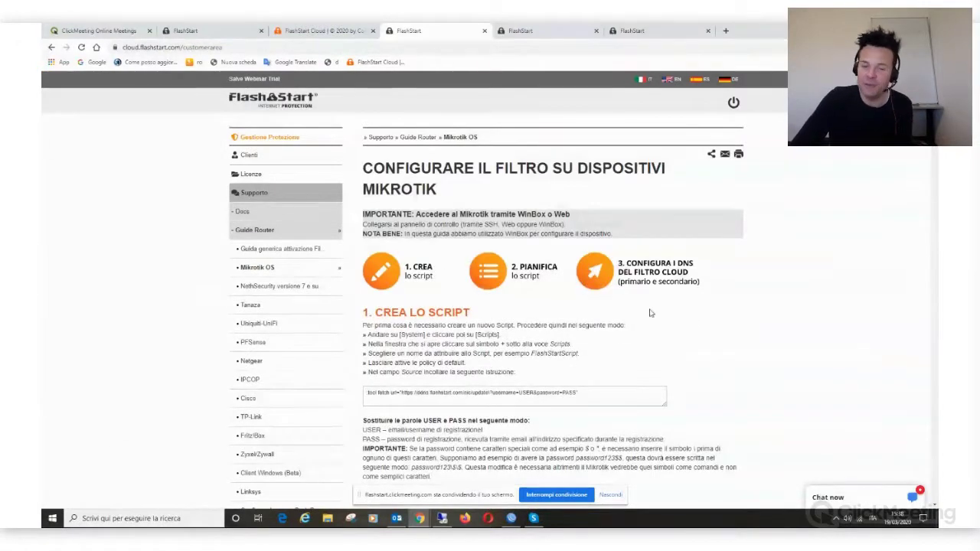
{"action": "scroll", "coordinate": [594, 284], "scroll_direction": "down", "scroll_amount": 3}
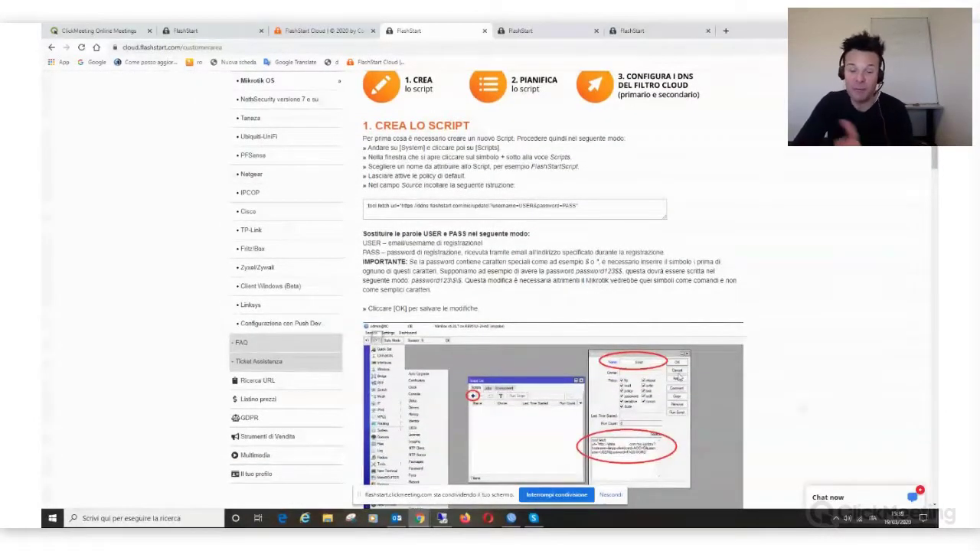
{"action": "scroll", "coordinate": [659, 318], "scroll_direction": "down", "scroll_amount": 1}
{"action": "scroll", "coordinate": [655, 345], "scroll_direction": "down", "scroll_amount": 6}
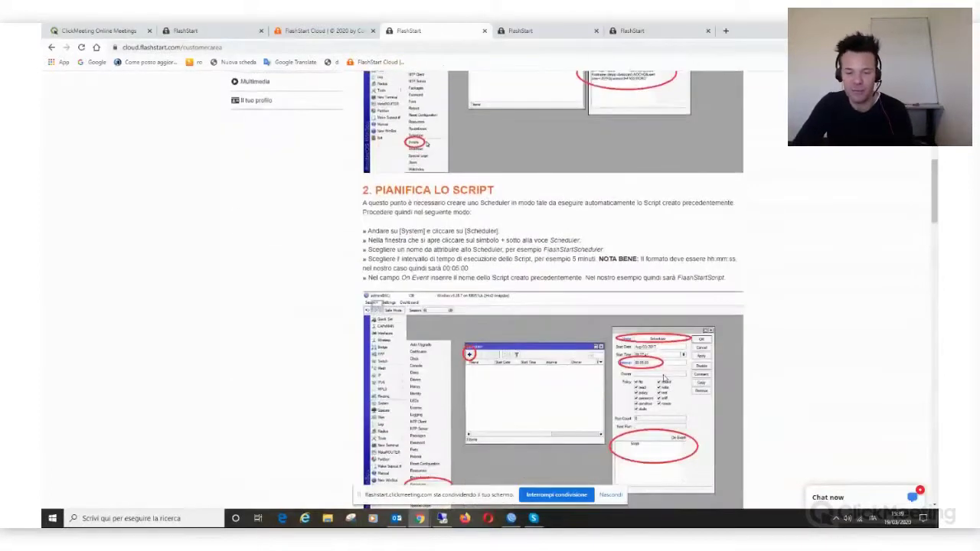
{"action": "scroll", "coordinate": [665, 378], "scroll_direction": "down", "scroll_amount": 4}
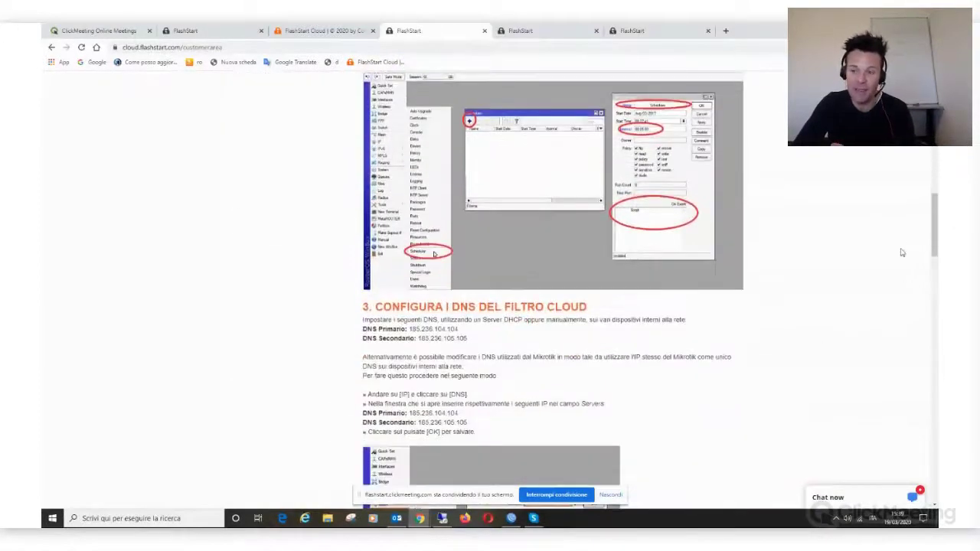
{"action": "left_click_drag", "start_coordinate": [934, 230], "coordinate": [935, 345]}
{"action": "left_click_drag", "start_coordinate": [365, 152], "coordinate": [718, 153]}
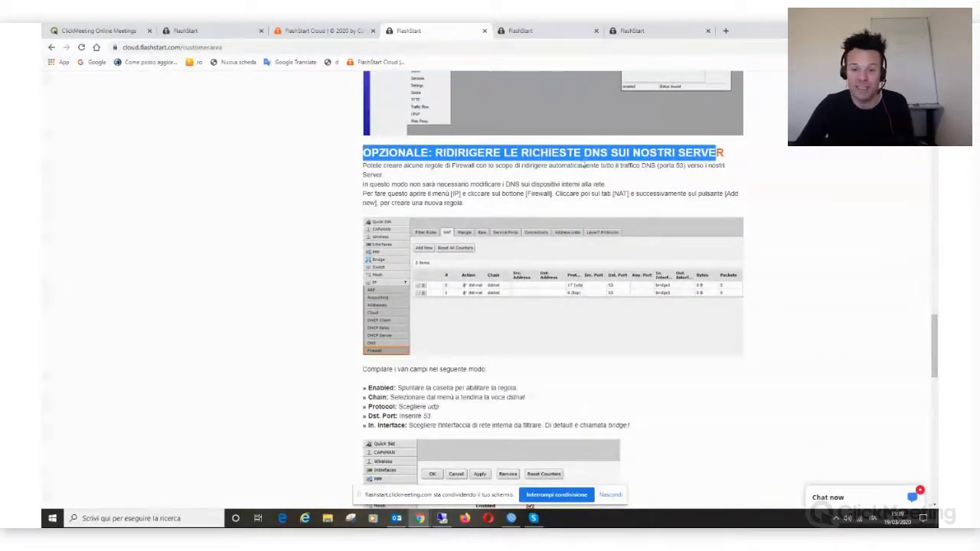
{"action": "left_click_drag", "start_coordinate": [933, 350], "coordinate": [934, 164]}
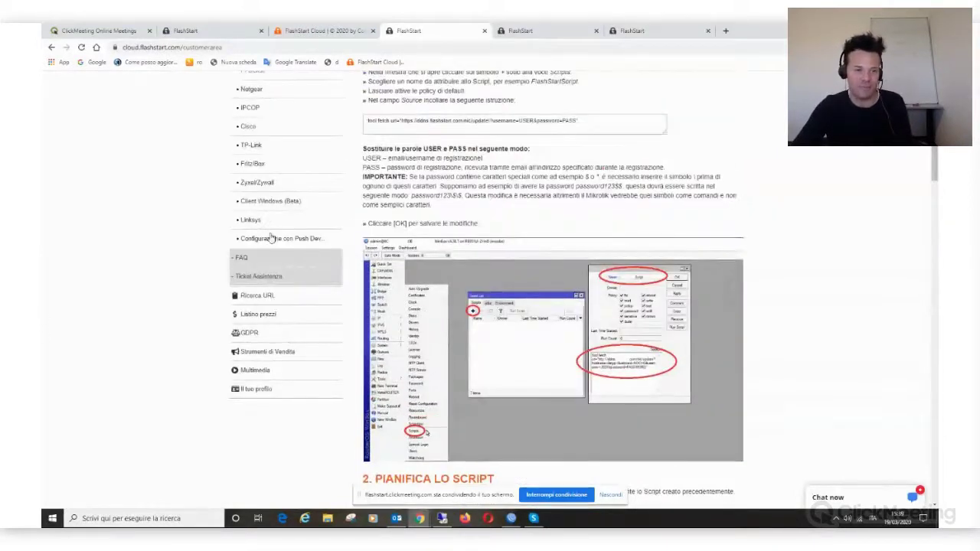
{"action": "scroll", "coordinate": [268, 230], "scroll_direction": "up", "scroll_amount": 2}
{"action": "scroll", "coordinate": [287, 168], "scroll_direction": "up", "scroll_amount": 1}
{"action": "left_click", "coordinate": [291, 133]}
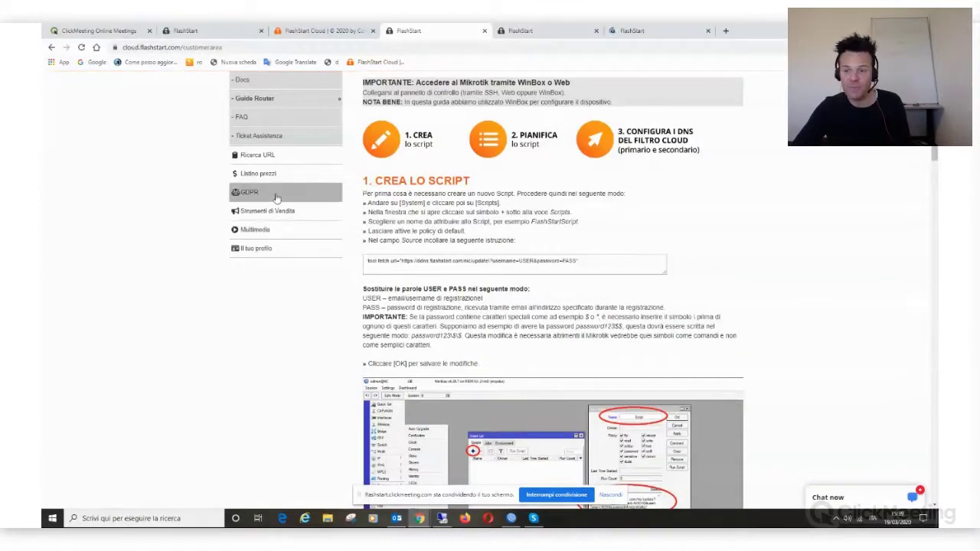
Step: Leave the GDPR page and return to the Magazzino profile's category list in FlashStart Cloud
{"action": "scroll", "coordinate": [80, 334], "scroll_direction": "up", "scroll_amount": 2}
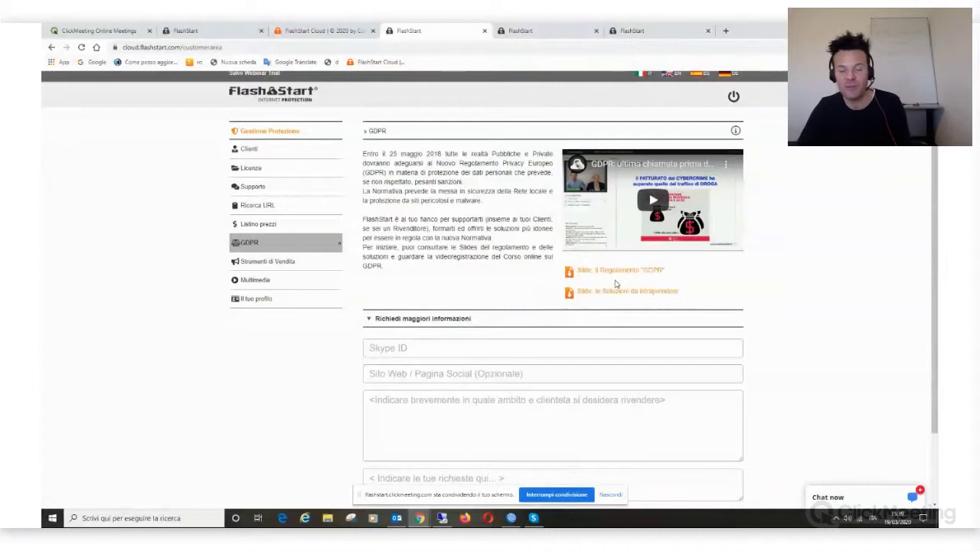
{"action": "left_click", "coordinate": [279, 29]}
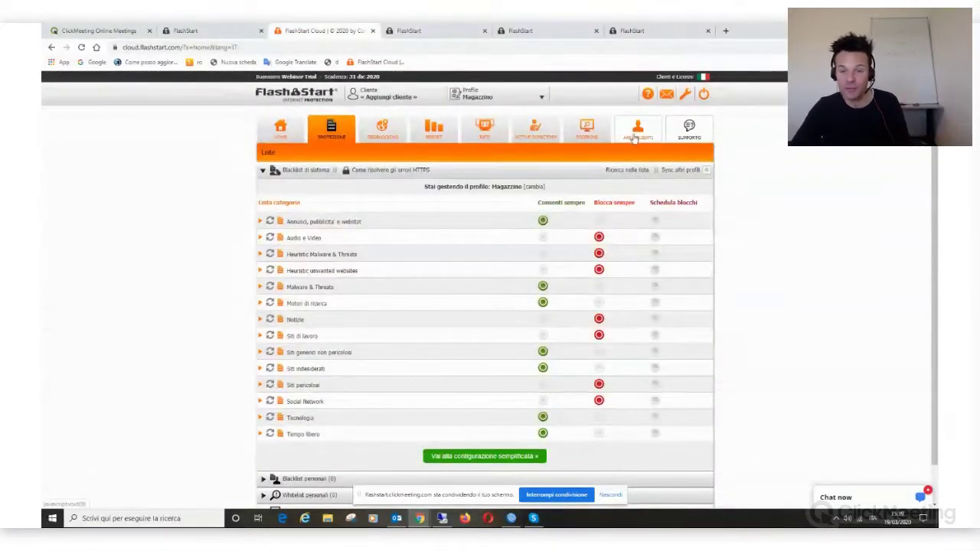
Step: Check Licenze in the Area Clienti, return to the FlashStart Cloud category list, and stop screen sharing
{"action": "left_click", "coordinate": [638, 130]}
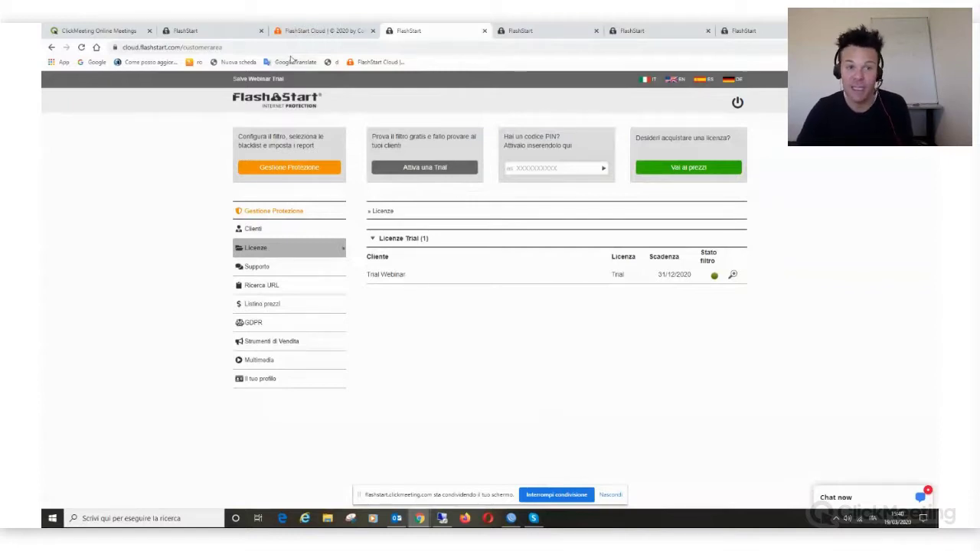
{"action": "left_click", "coordinate": [319, 32]}
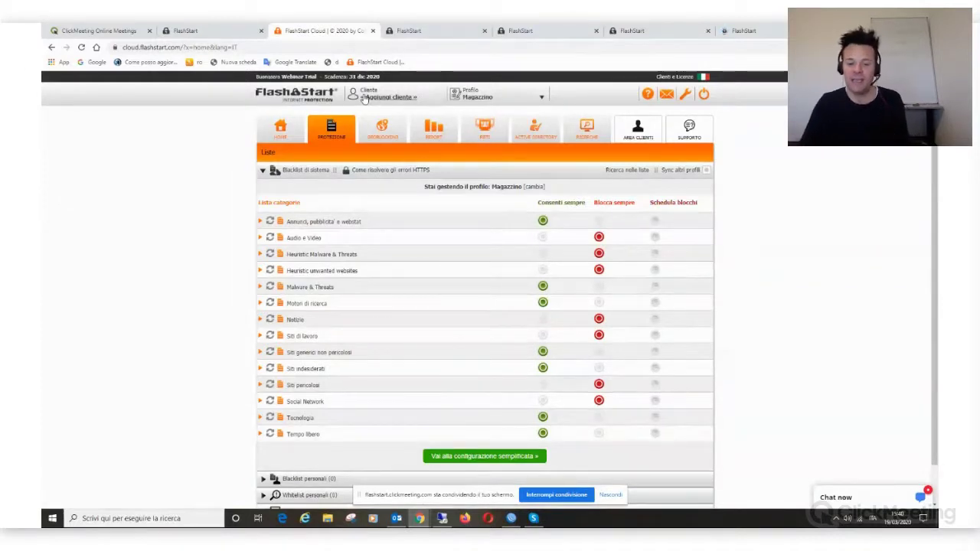
{"action": "left_click", "coordinate": [557, 495]}
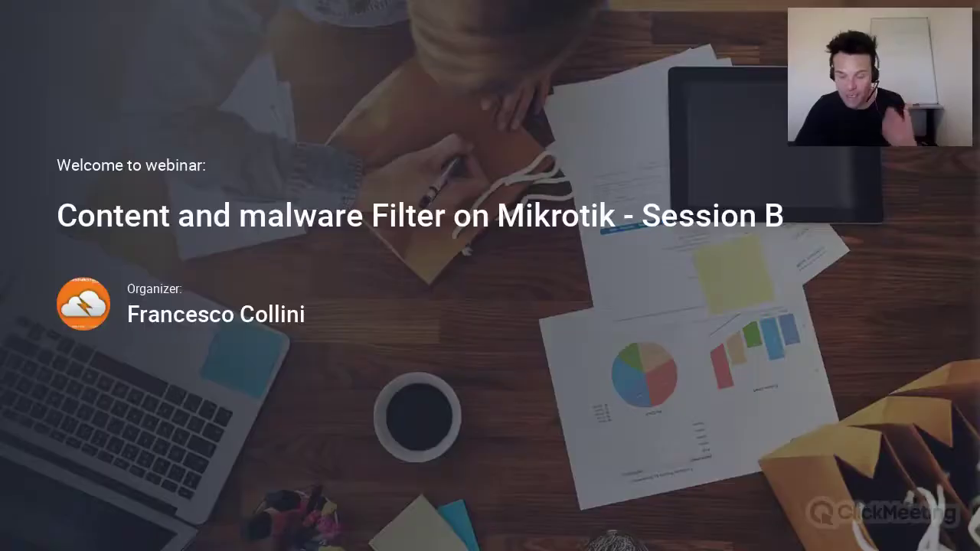
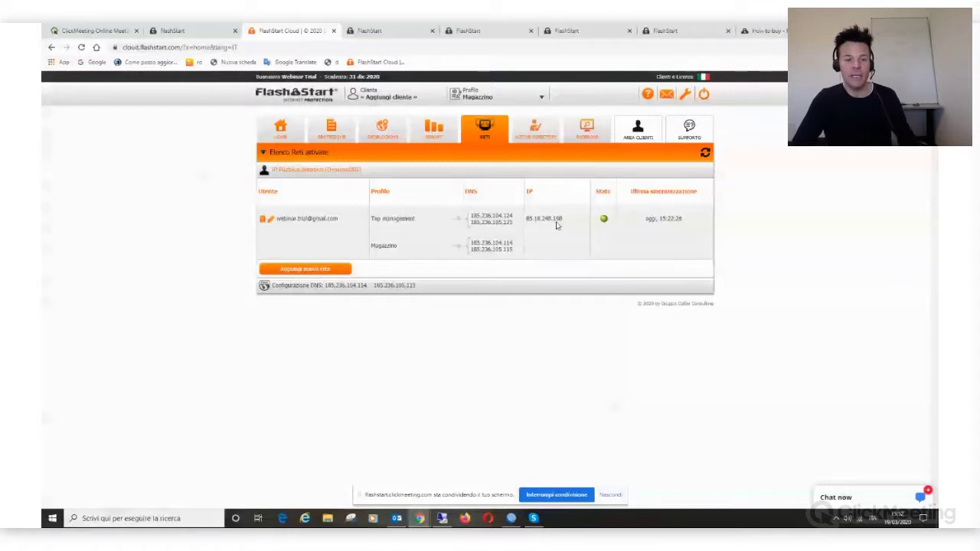
Step: Start a new Pro-version network on the existing Magazzino profile
{"action": "left_click", "coordinate": [314, 270]}
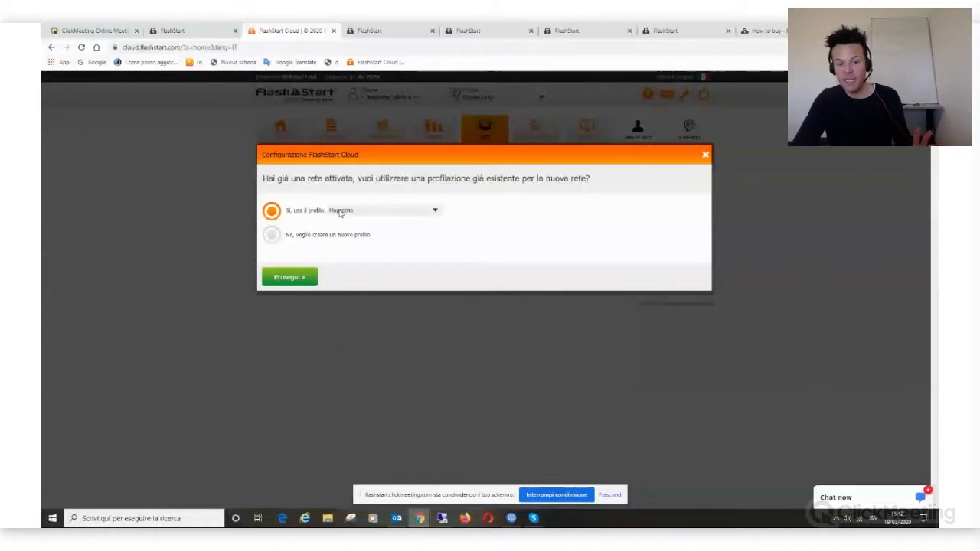
{"action": "left_click", "coordinate": [301, 279]}
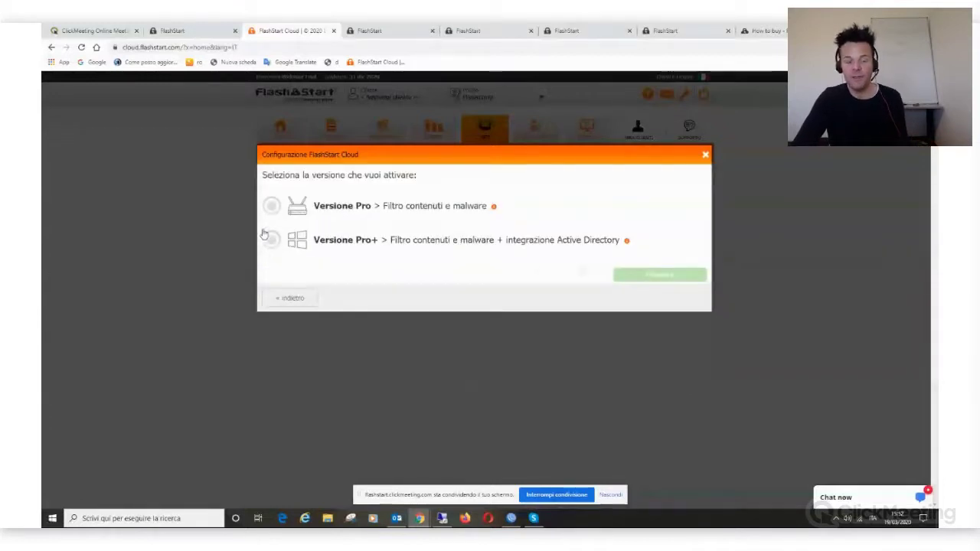
{"action": "left_click", "coordinate": [271, 205]}
{"action": "left_click", "coordinate": [677, 274]}
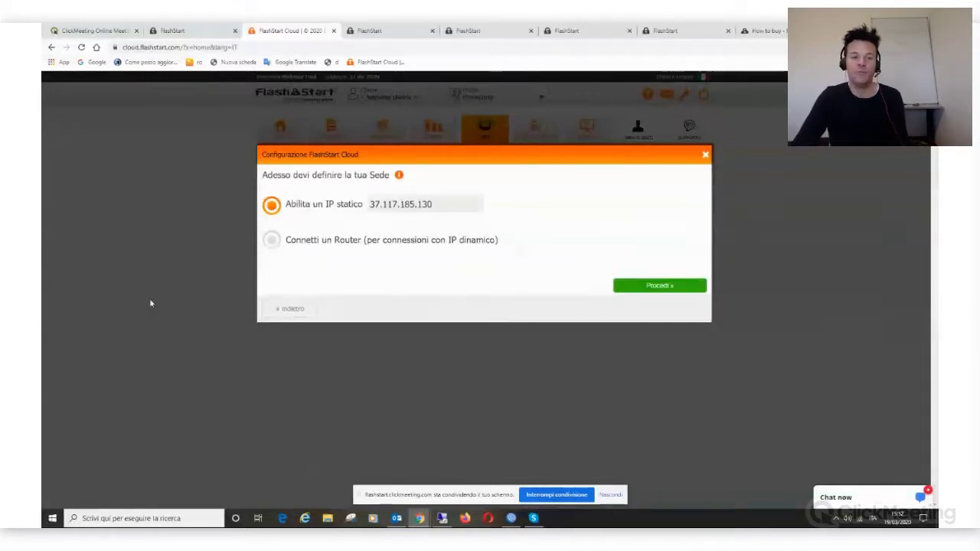
Step: Choose a router connection with dynamic IP and pick MikroTik as the brand
{"action": "left_click", "coordinate": [274, 242]}
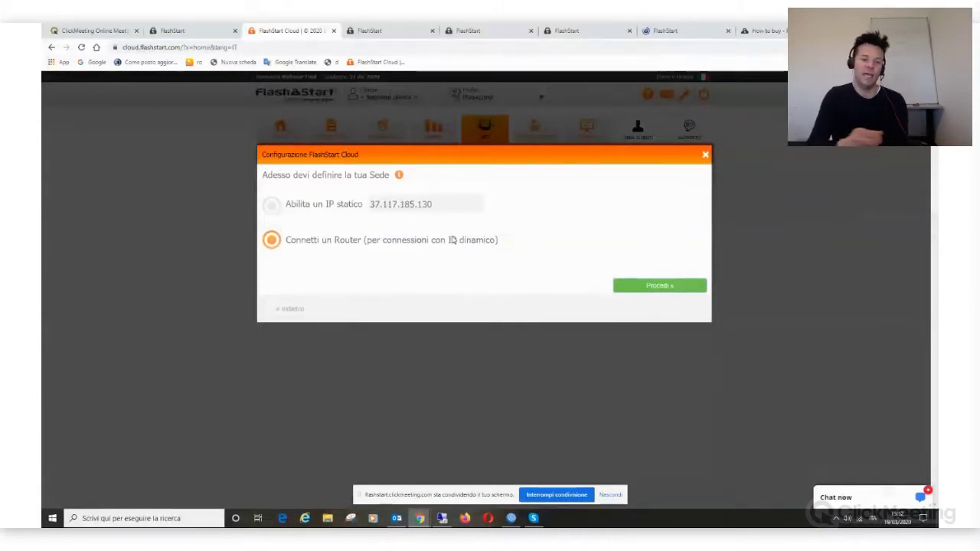
{"action": "left_click", "coordinate": [451, 239]}
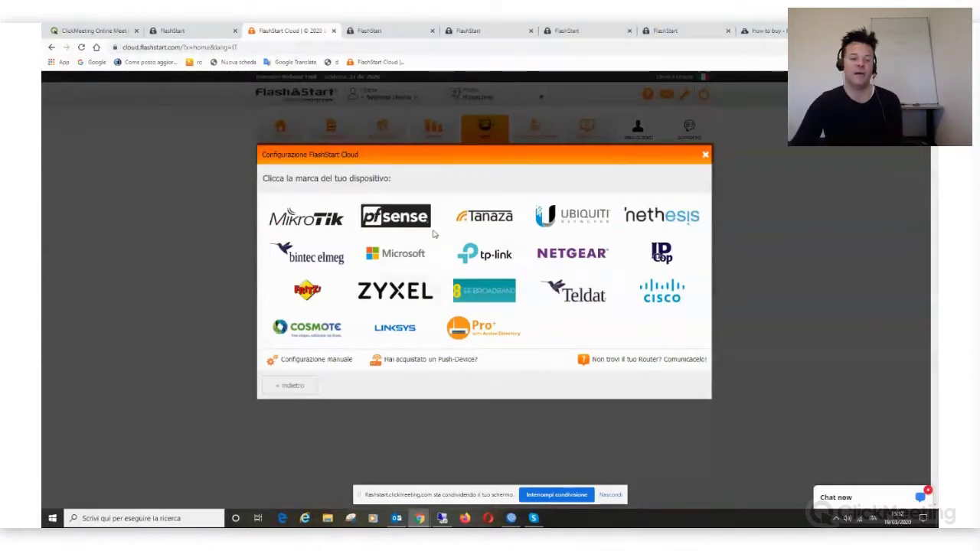
{"action": "left_click", "coordinate": [317, 217]}
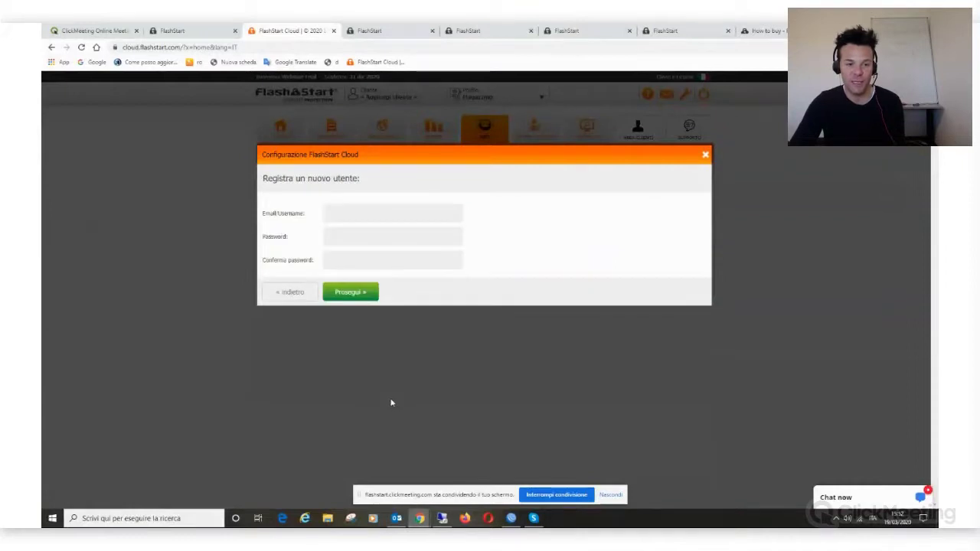
Step: Register the new router user with a username, password and matching confirmation password
{"action": "left_click", "coordinate": [369, 217]}
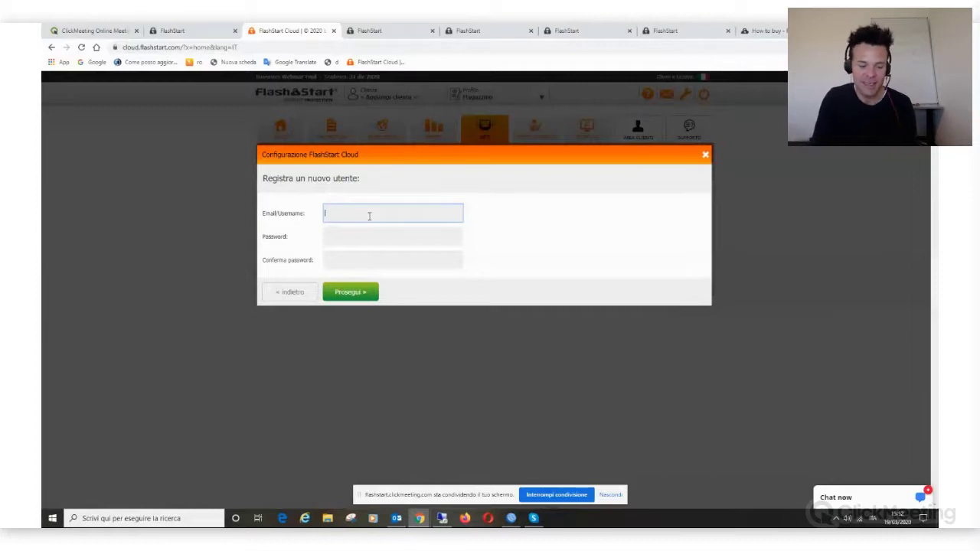
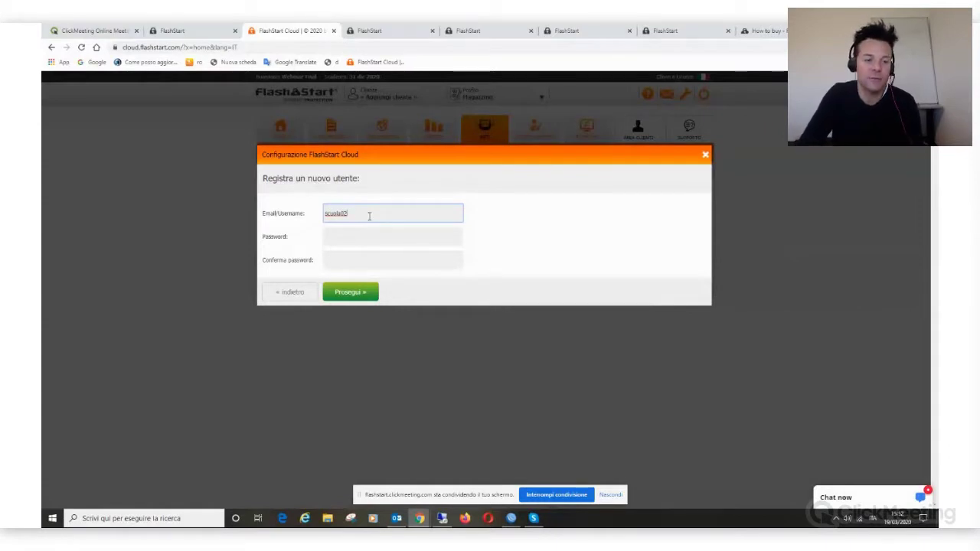
{"action": "key", "text": "Tab"}
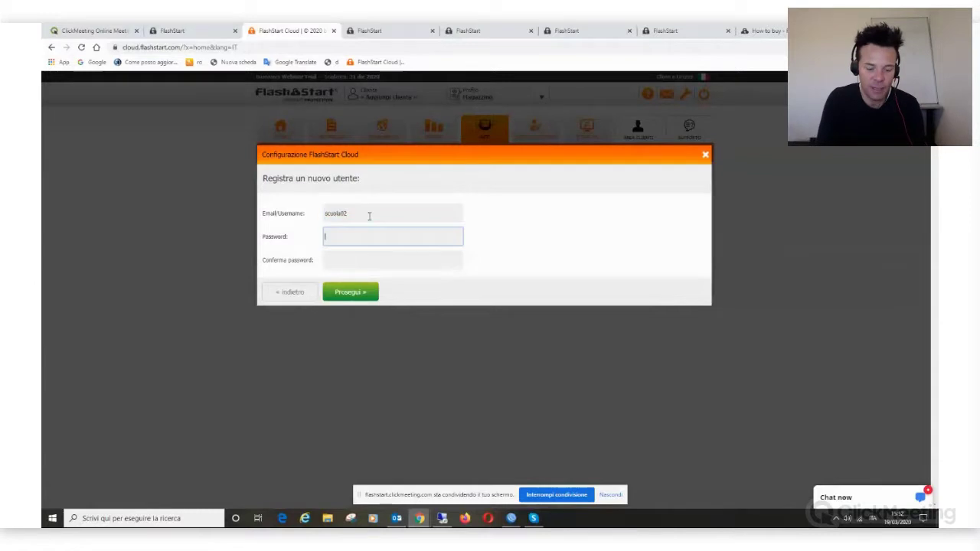
{"action": "key", "text": "Tab"}
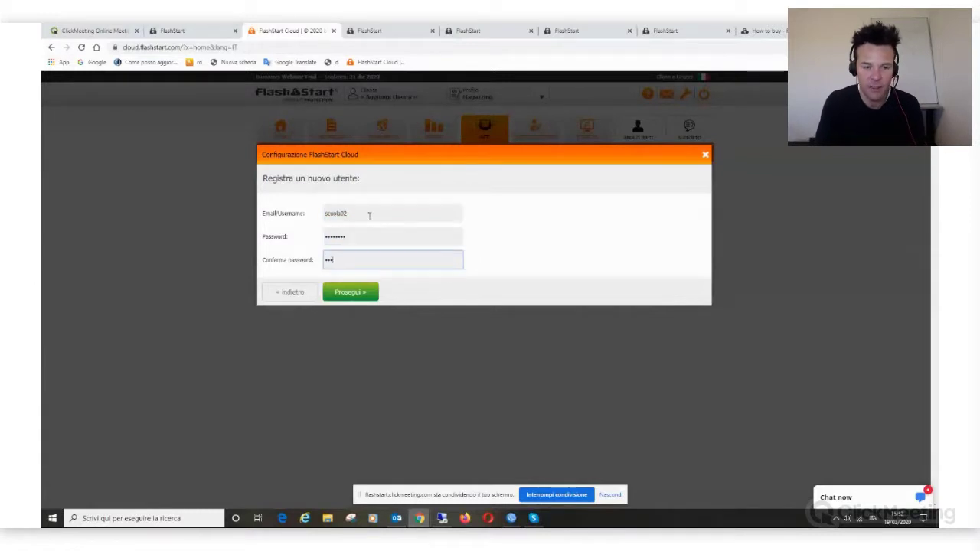
{"action": "left_click", "coordinate": [356, 297]}
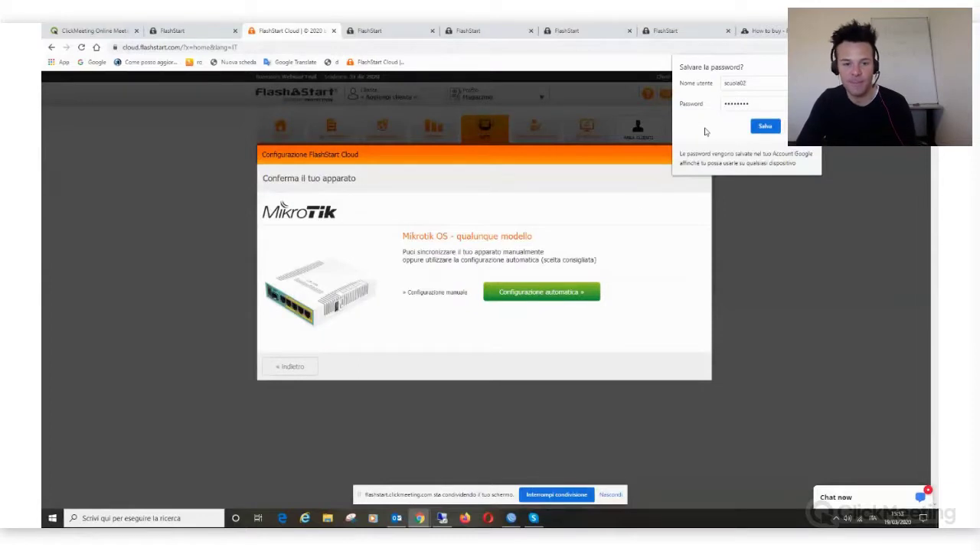
Step: Choose automatic configuration, copy the MikroTik script, and skip the connection test to close the wizard
{"action": "left_click", "coordinate": [534, 297]}
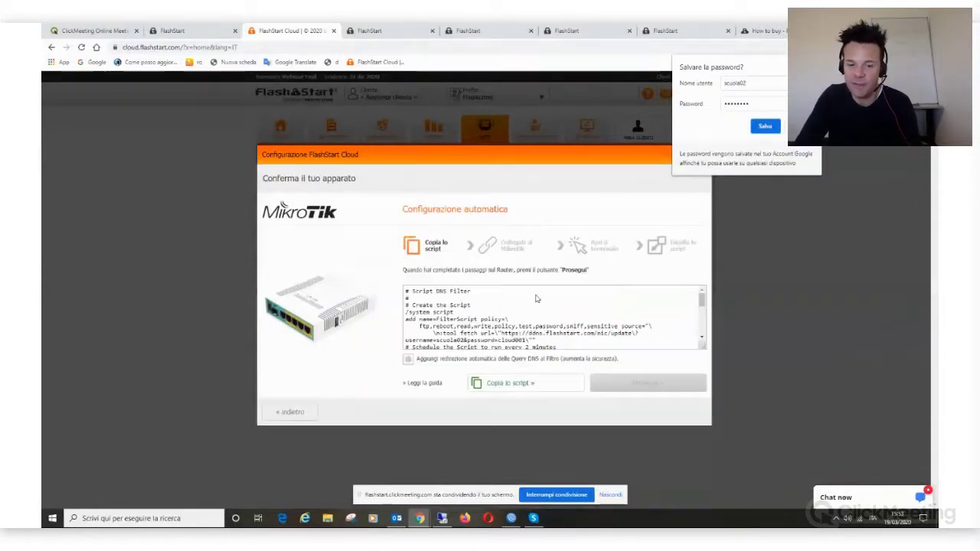
{"action": "left_click", "coordinate": [513, 383]}
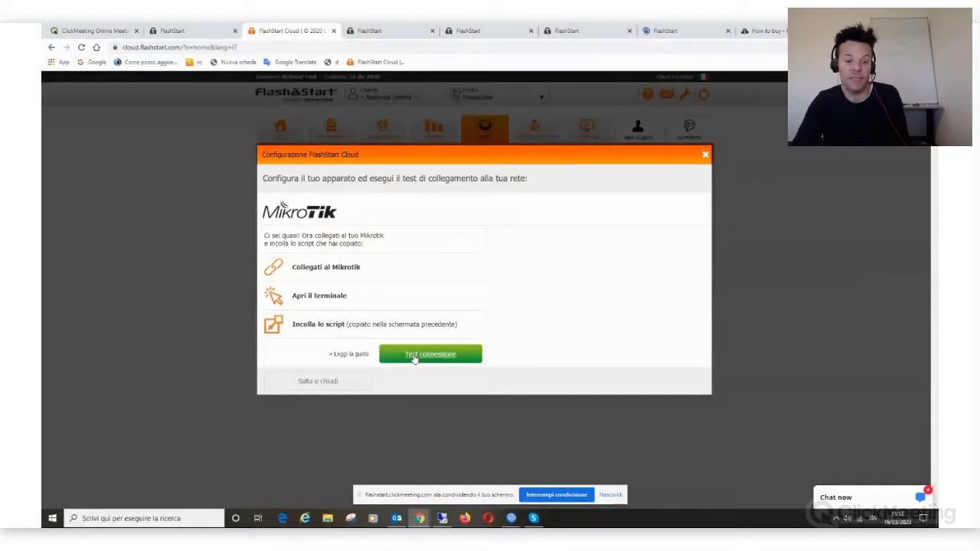
{"action": "left_click", "coordinate": [318, 382]}
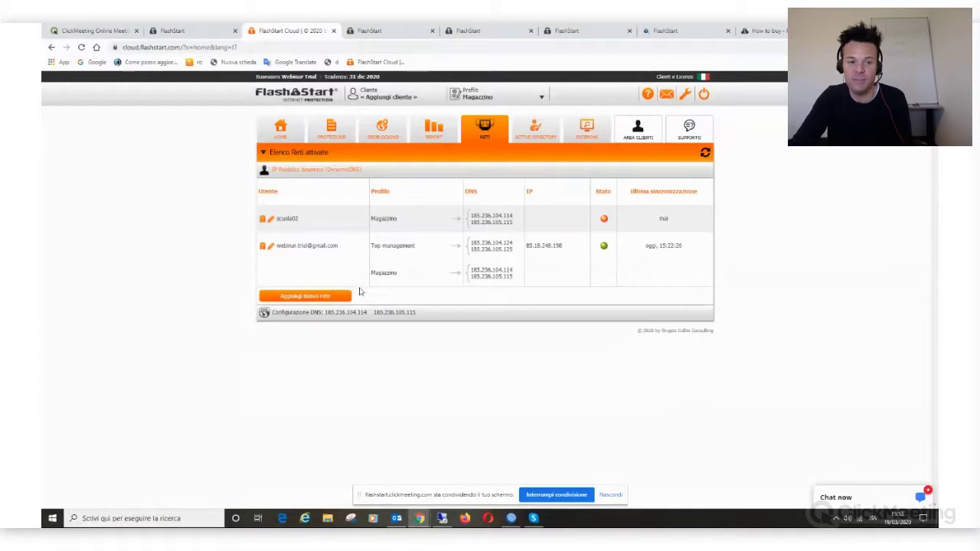
Step: Start another Pro-version network on the Magazzino profile
{"action": "left_click", "coordinate": [305, 296]}
{"action": "left_click", "coordinate": [314, 279]}
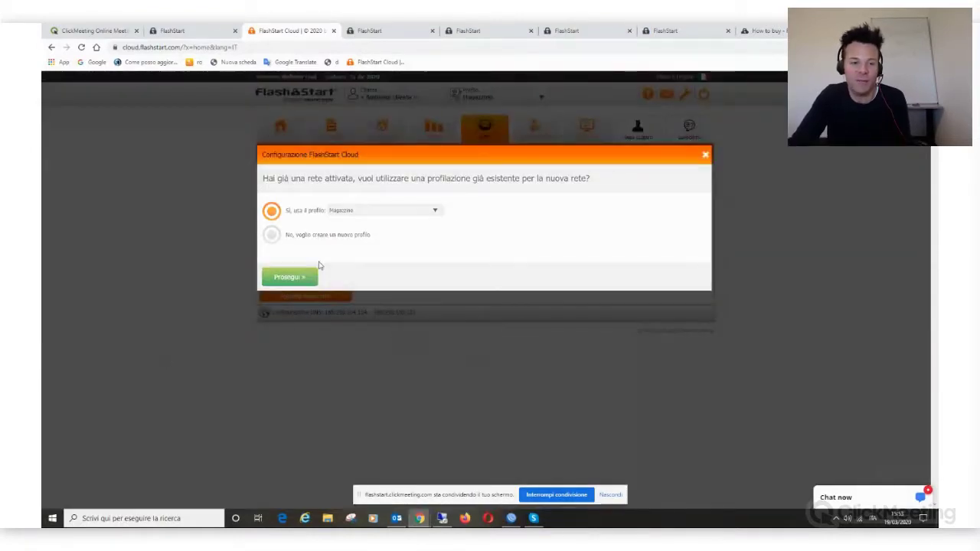
{"action": "left_click", "coordinate": [270, 207]}
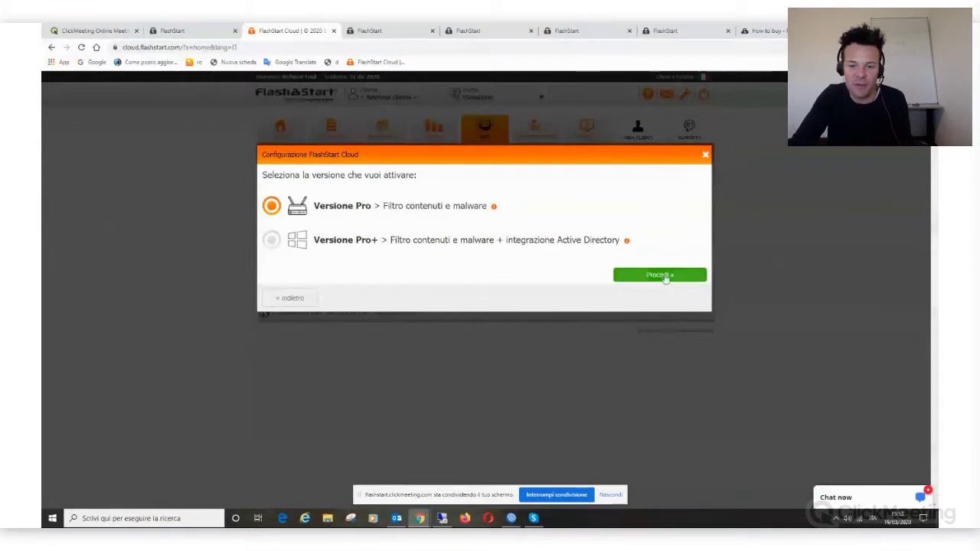
{"action": "left_click", "coordinate": [646, 274]}
Step: Set the static IP to 37.117.185.132, confirm the network, and dismiss the success message
{"action": "left_click", "coordinate": [441, 200]}
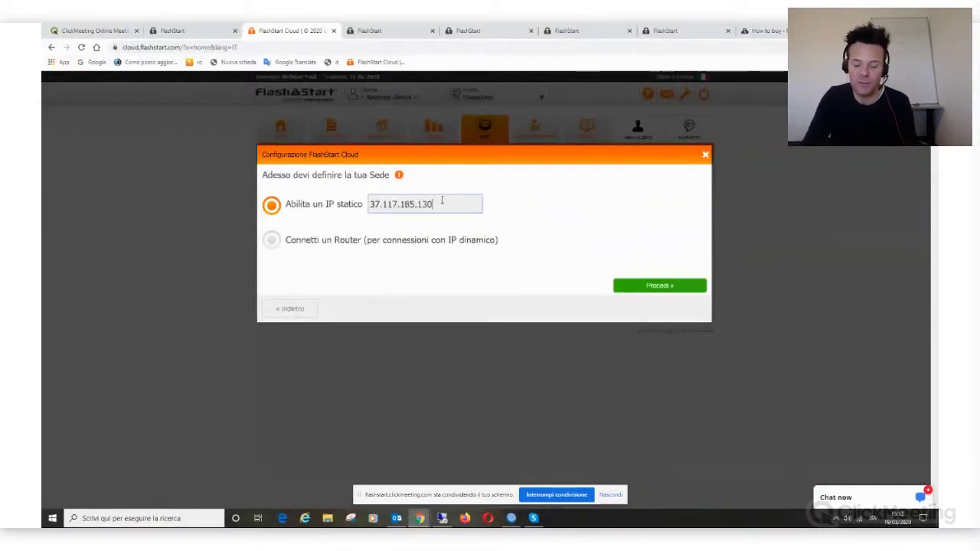
{"action": "key", "text": "BackSpace"}
{"action": "key", "text": "BackSpace"}
{"action": "type", "text": "32"}
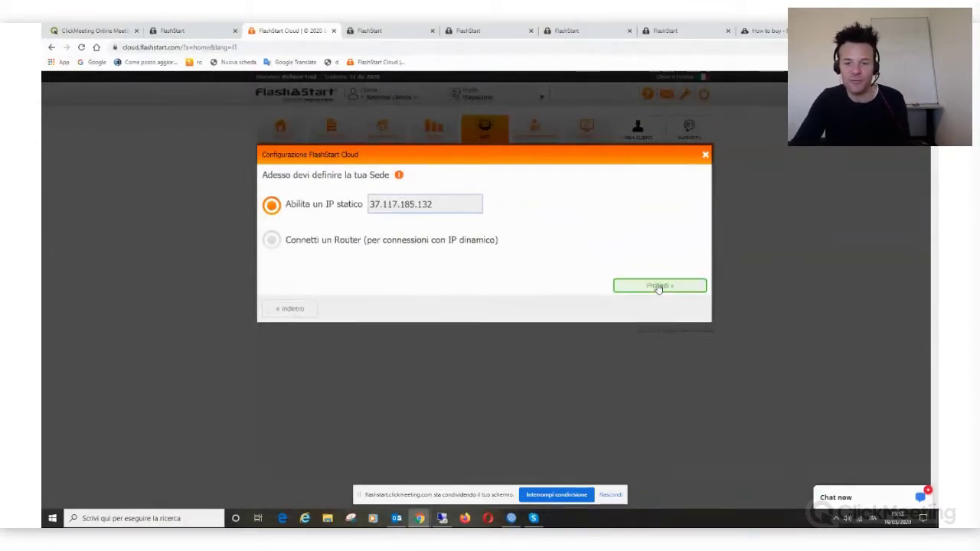
{"action": "left_click", "coordinate": [659, 285]}
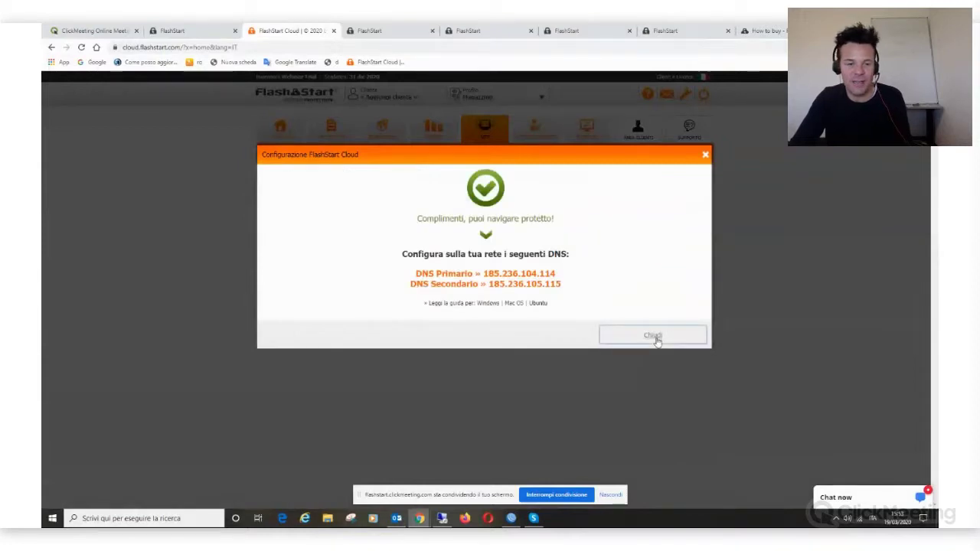
{"action": "left_click", "coordinate": [655, 337]}
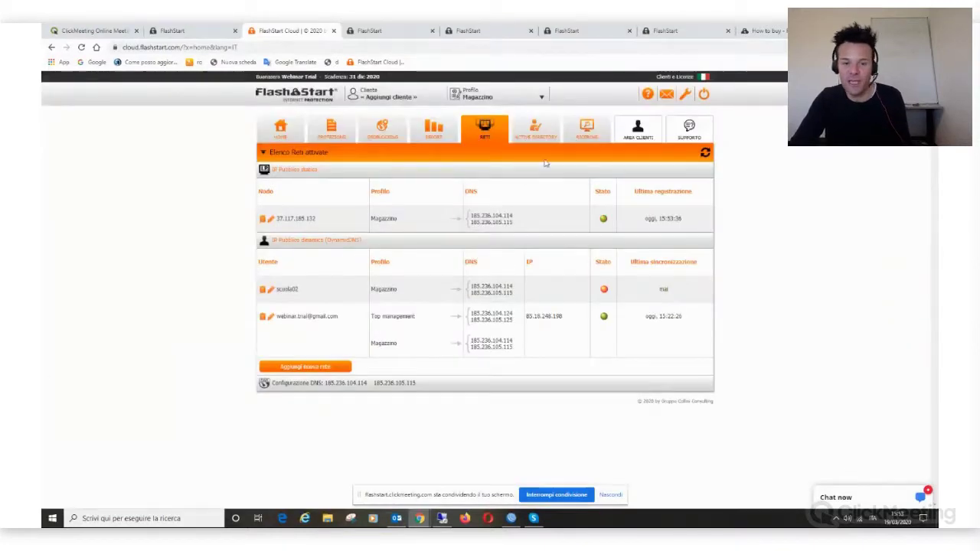
Step: In the Default profile, tick 37.117.185.132, the new router user and the original user as source networks
{"action": "left_click", "coordinate": [483, 98]}
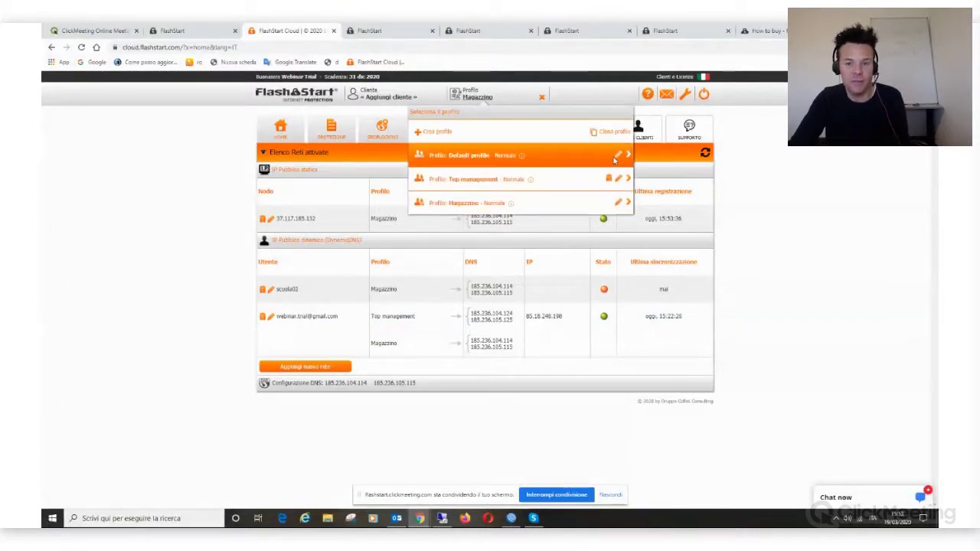
{"action": "left_click", "coordinate": [617, 155]}
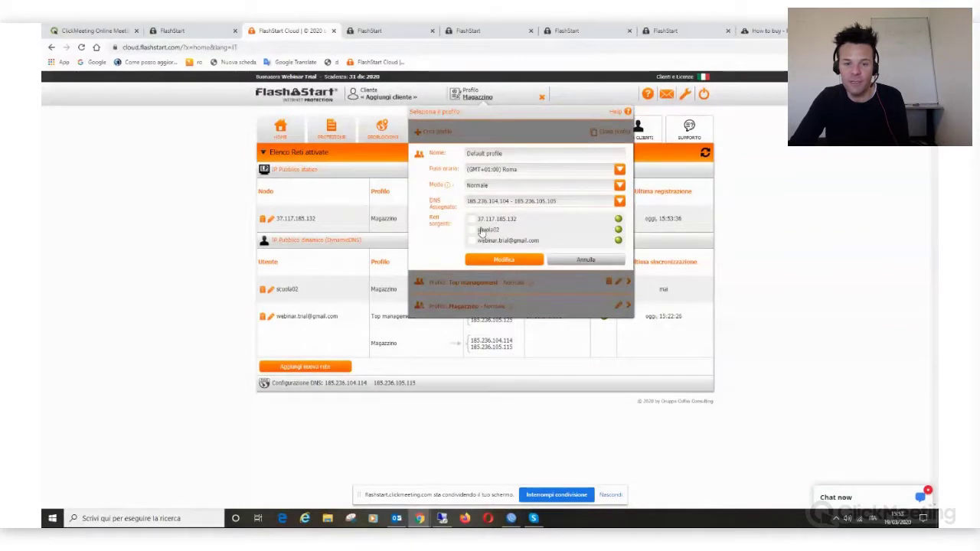
{"action": "left_click", "coordinate": [471, 219]}
{"action": "left_click", "coordinate": [472, 230]}
{"action": "left_click", "coordinate": [472, 240]}
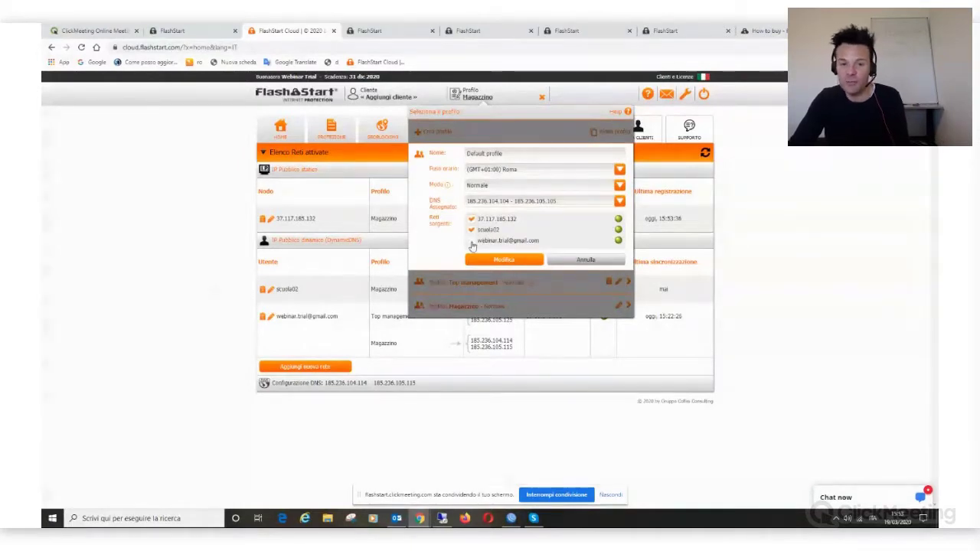